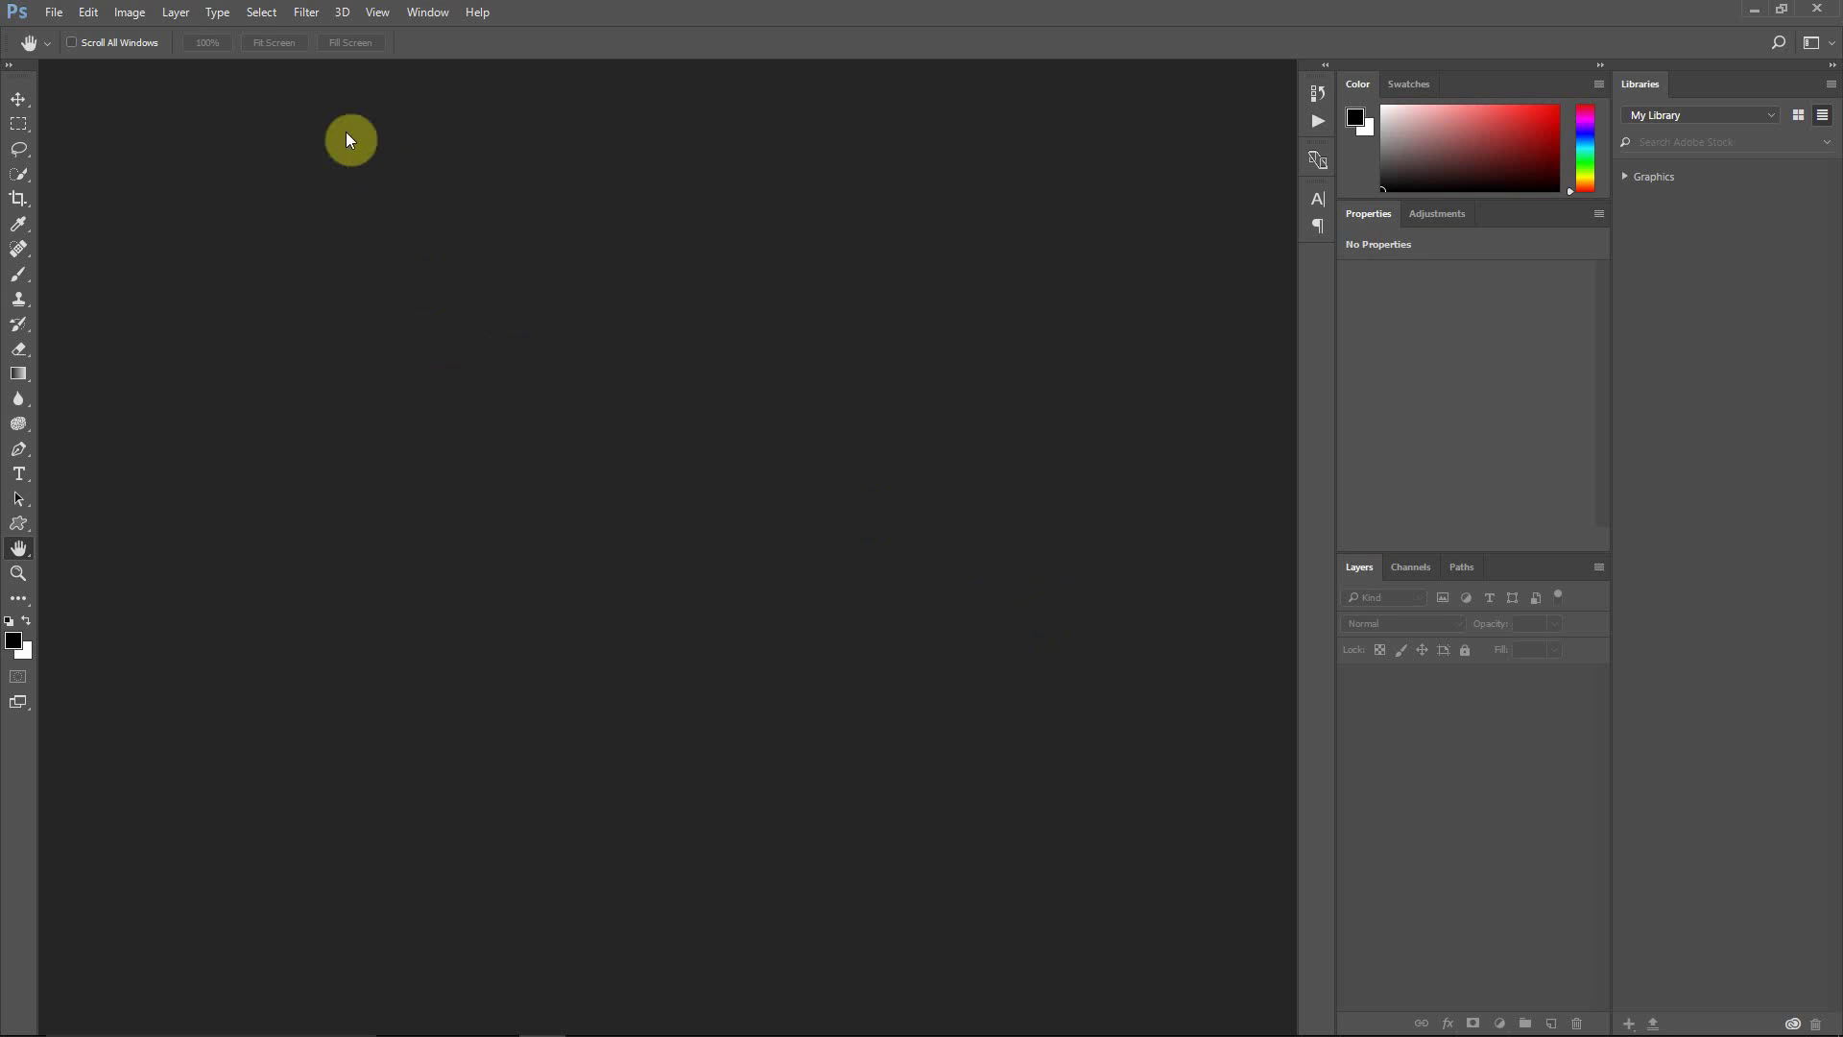
# Step: Launch Chroma Key Lab 2 from Filter > Pixnub to show its workflow chooser
pyautogui.click(301, 13)
pyautogui.click(390, 476)
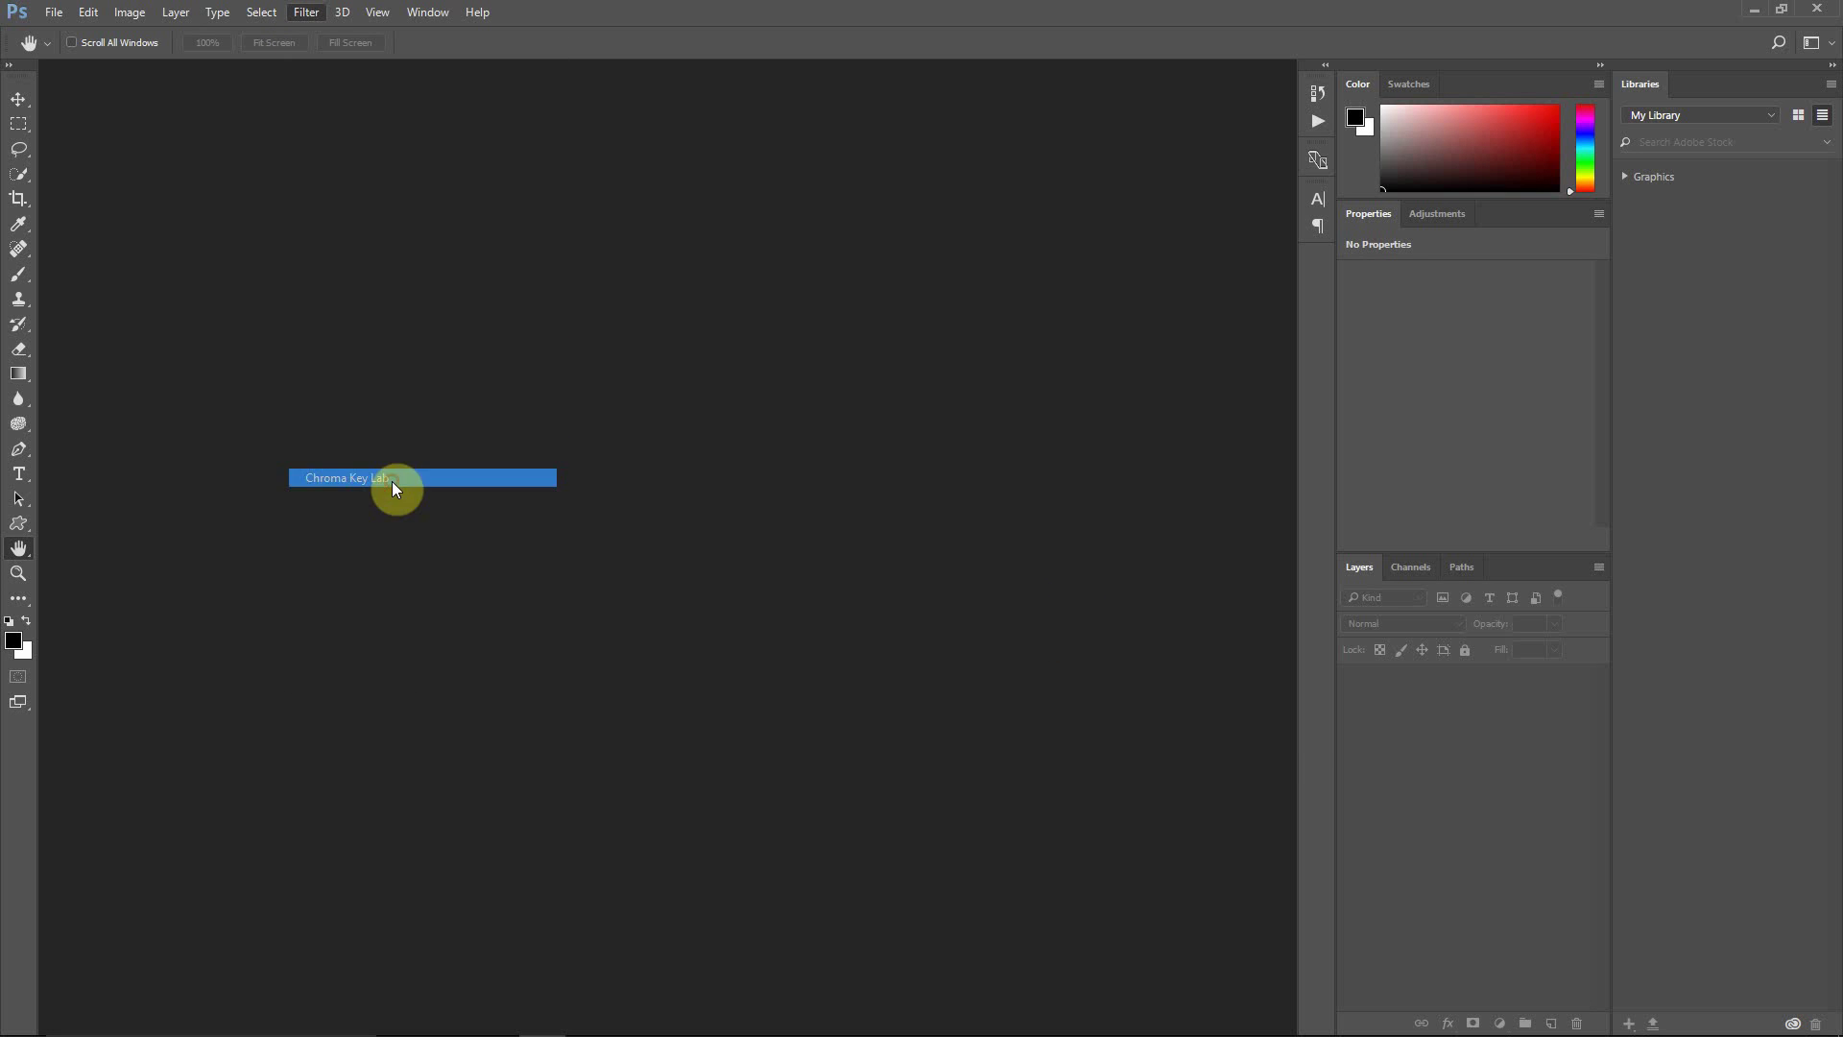
pyautogui.click(854, 370)
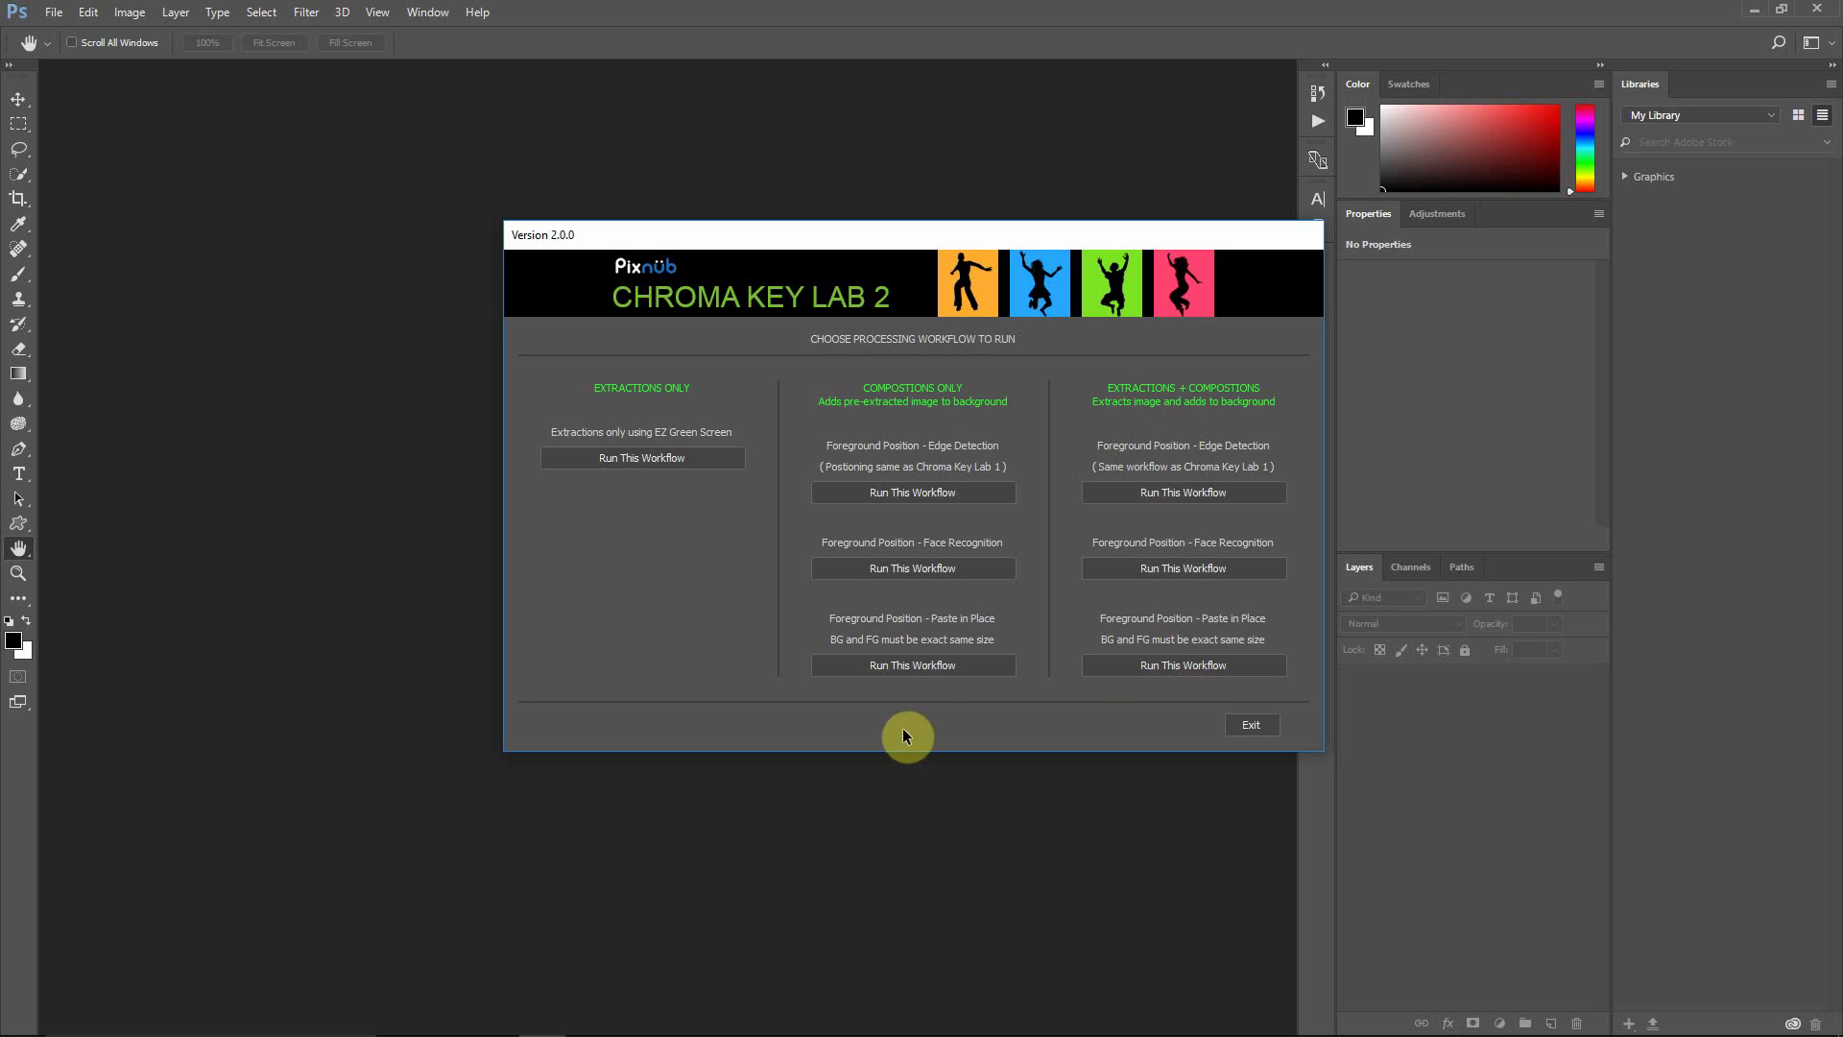
# Step: Inspect the Compositions Only and Extractions + Compositions Face Recognition workflow settings, exiting after each
pyautogui.click(854, 570)
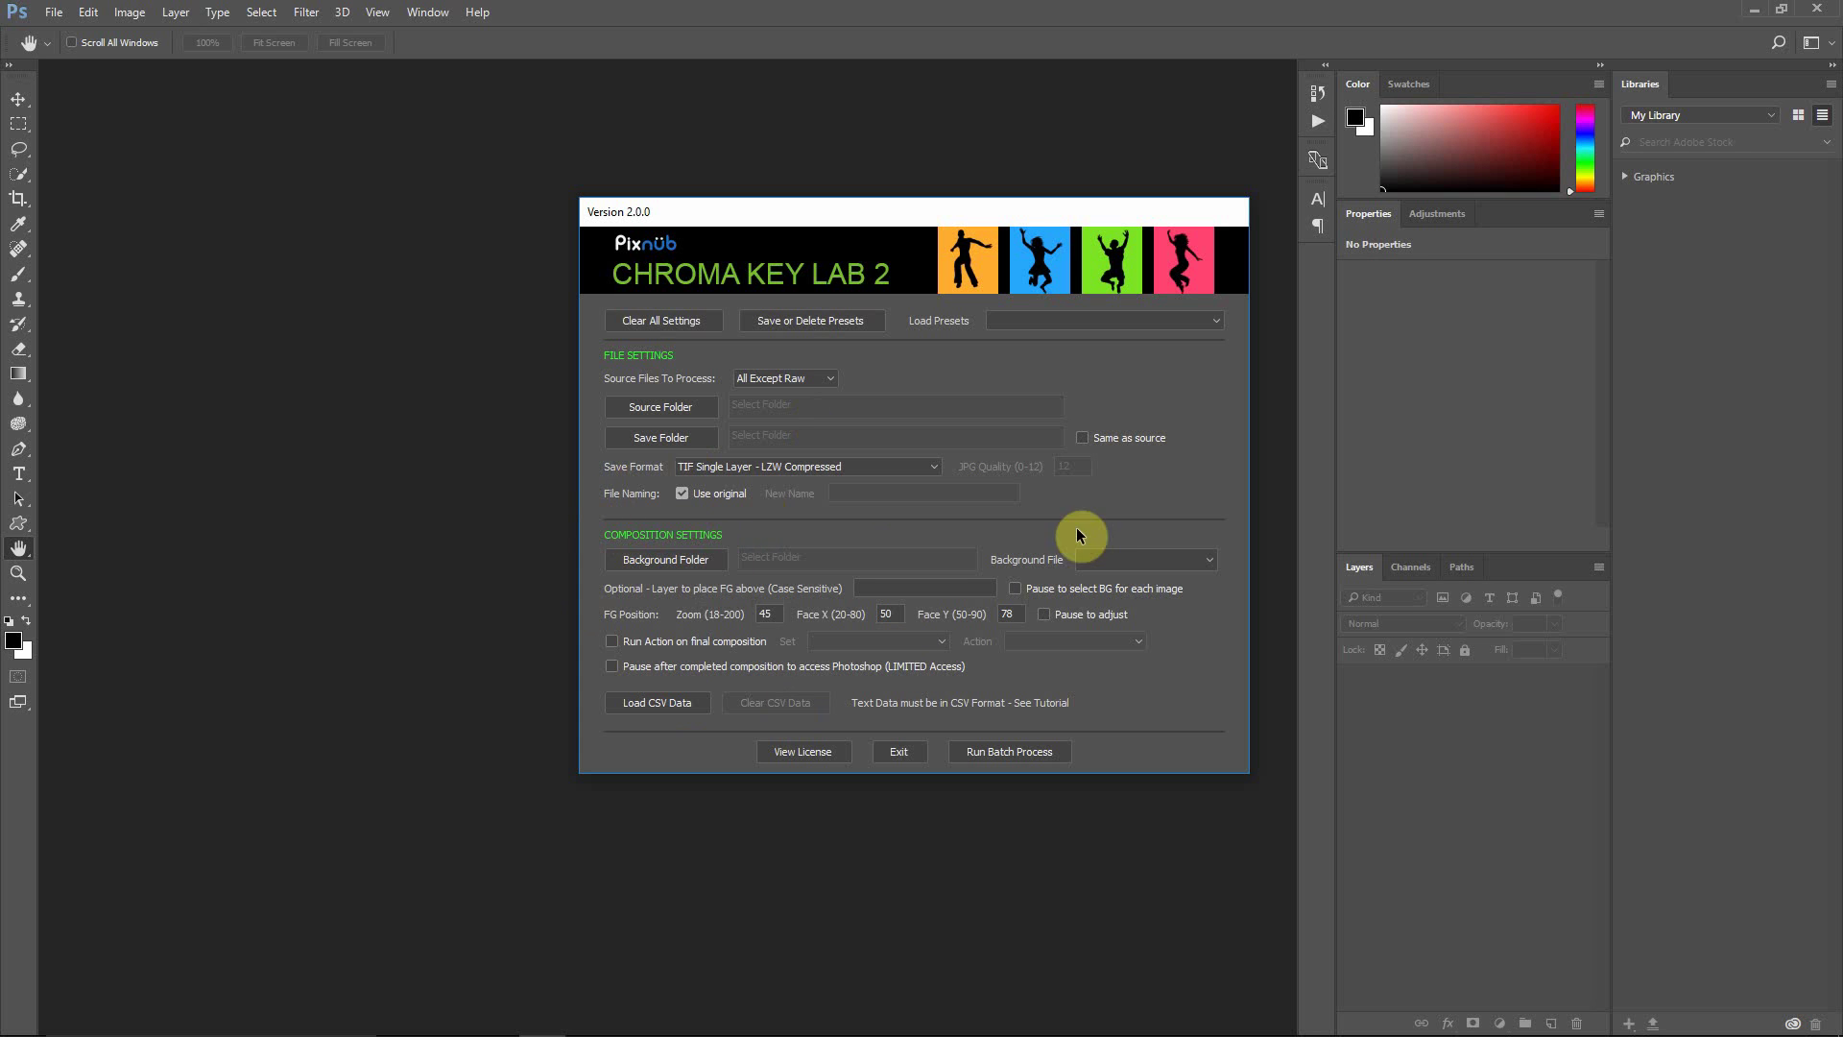
pyautogui.click(898, 752)
pyautogui.click(322, 14)
pyautogui.click(437, 480)
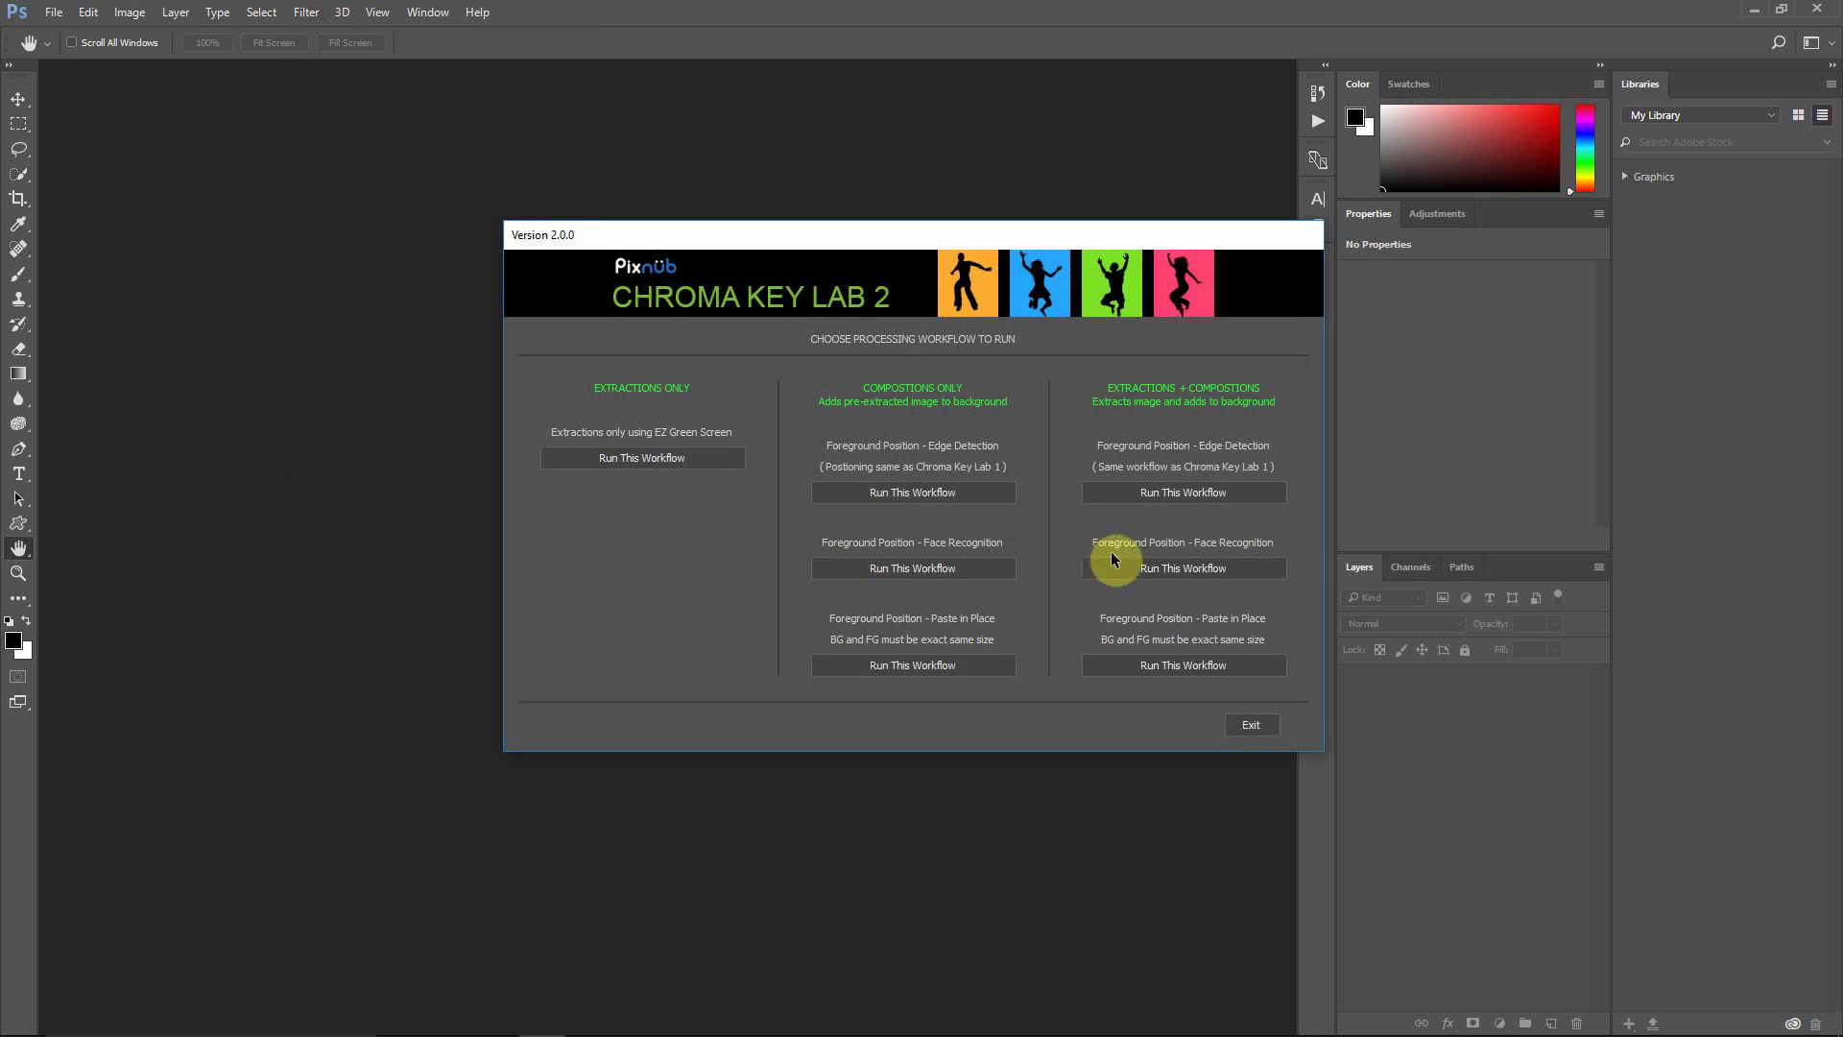
pyautogui.click(1196, 568)
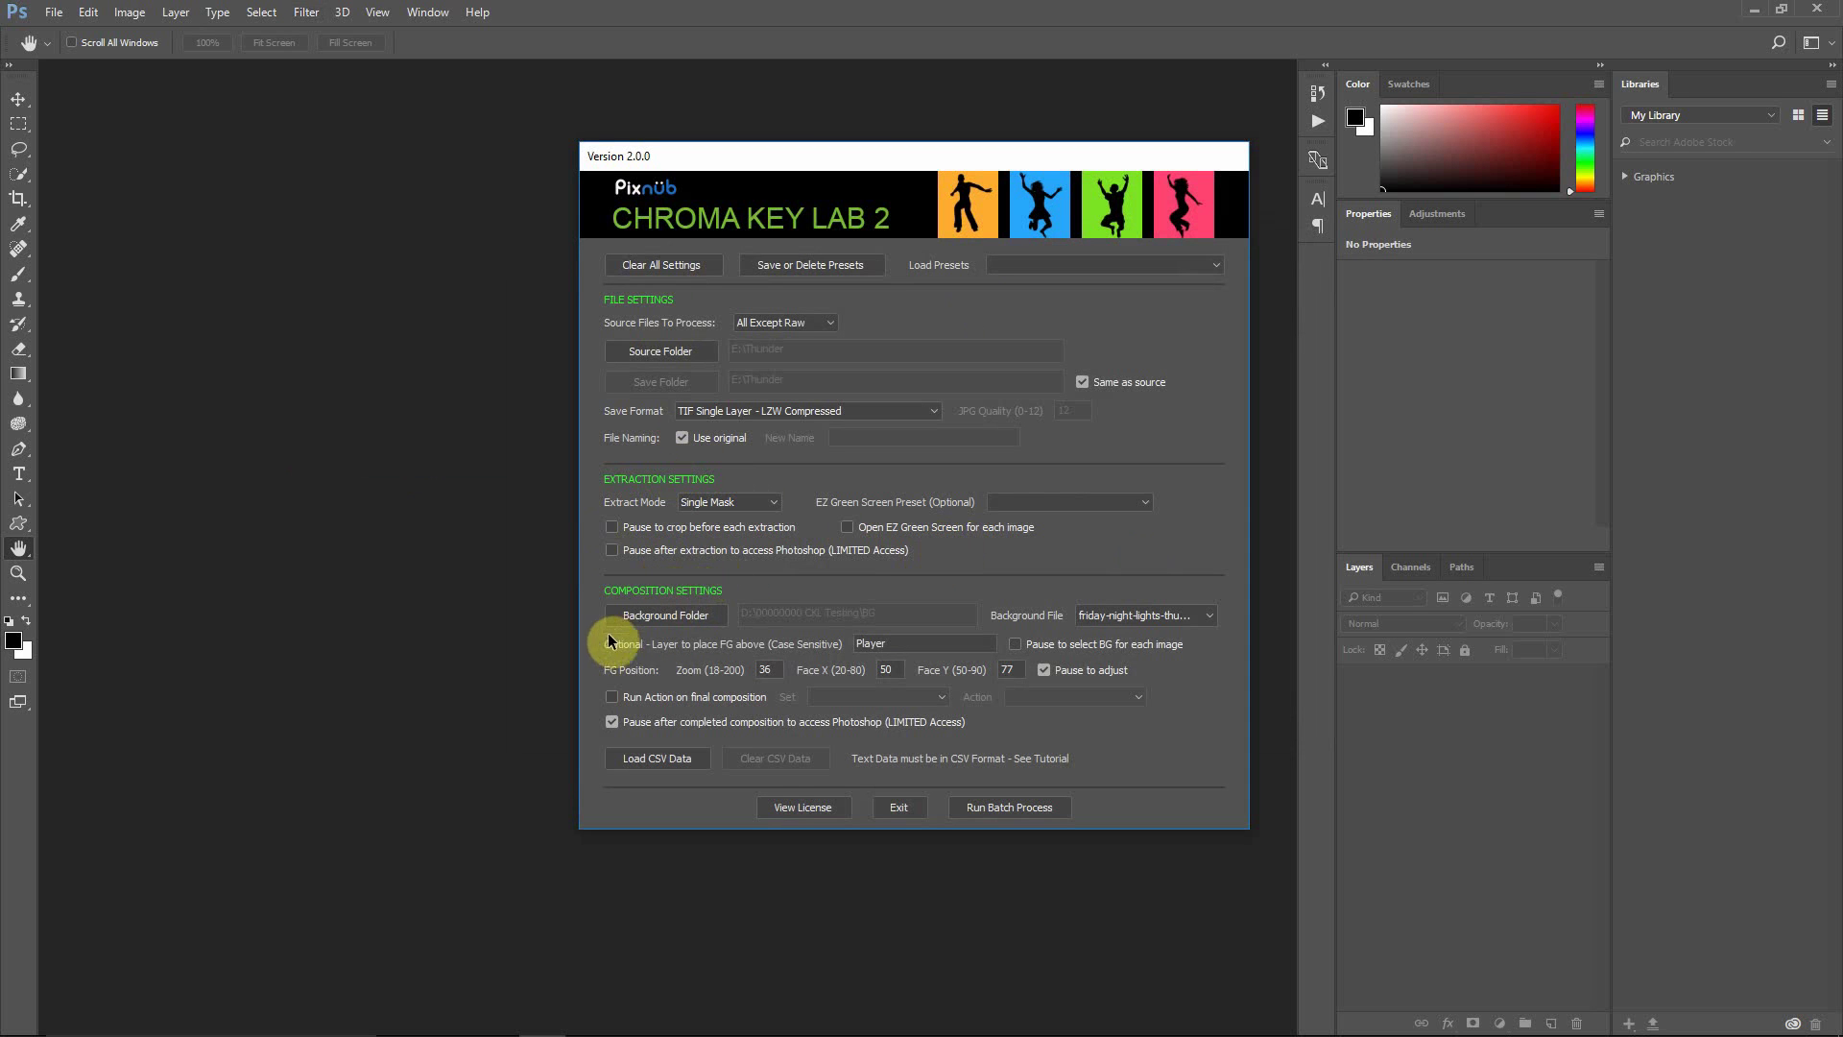
pyautogui.click(890, 805)
# Step: Reopen Chroma Key Lab 2 from the Filter > Pixnub menu
pyautogui.click(305, 13)
pyautogui.click(388, 478)
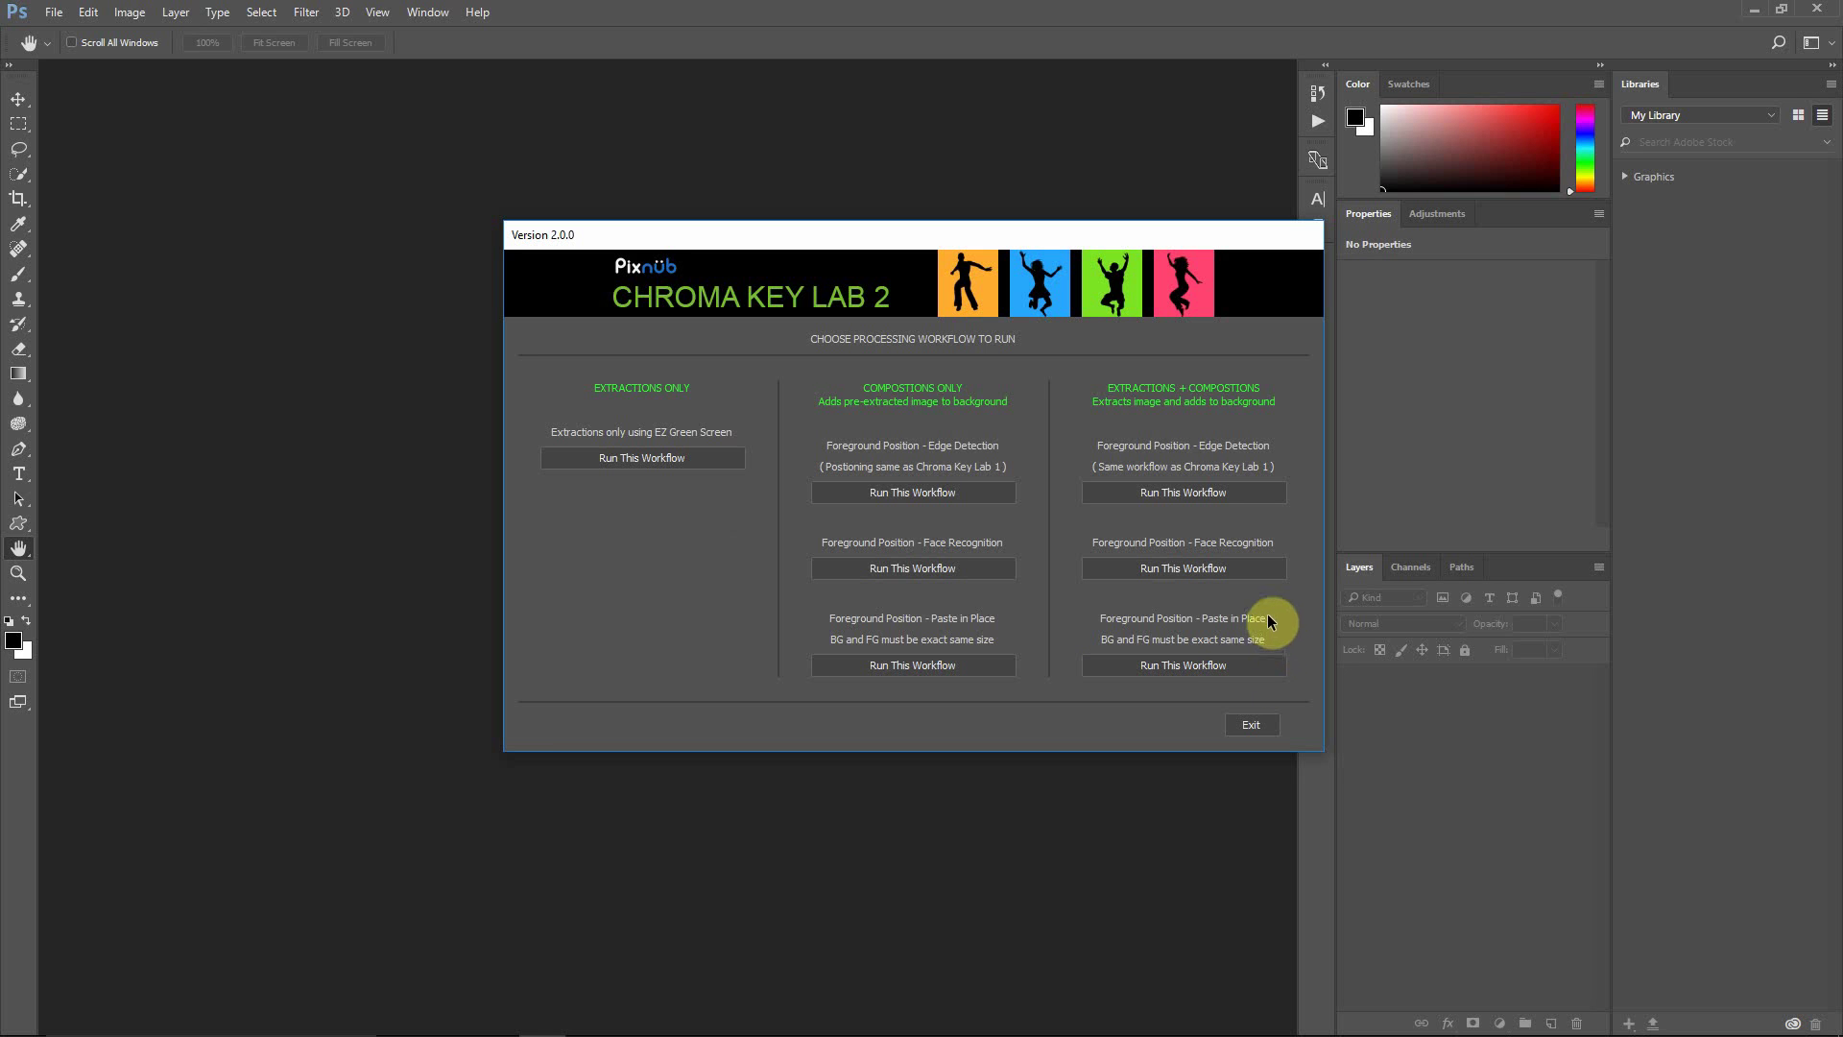
# Step: Run Extractions + Compositions Face Recognition with Dual Mask extract mode and the dark bg 2 preset
pyautogui.click(1144, 573)
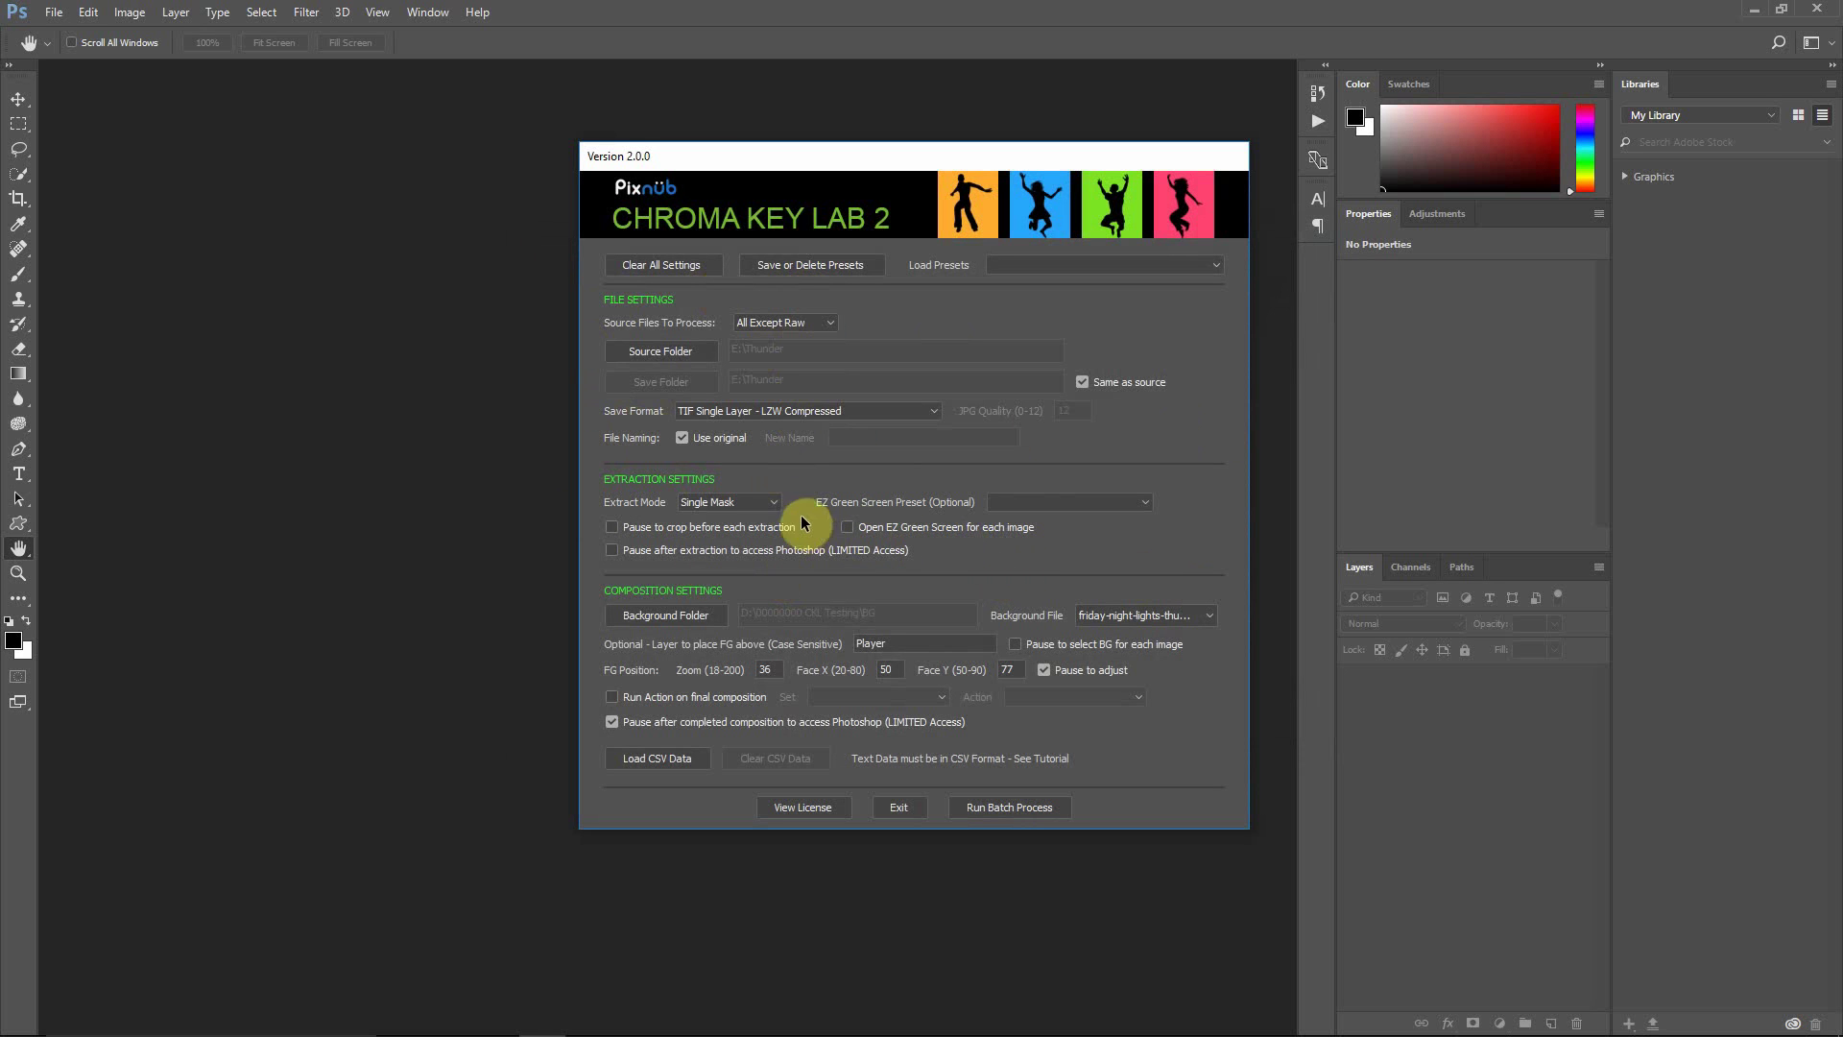
pyautogui.click(756, 499)
pyautogui.click(711, 533)
pyautogui.click(1022, 503)
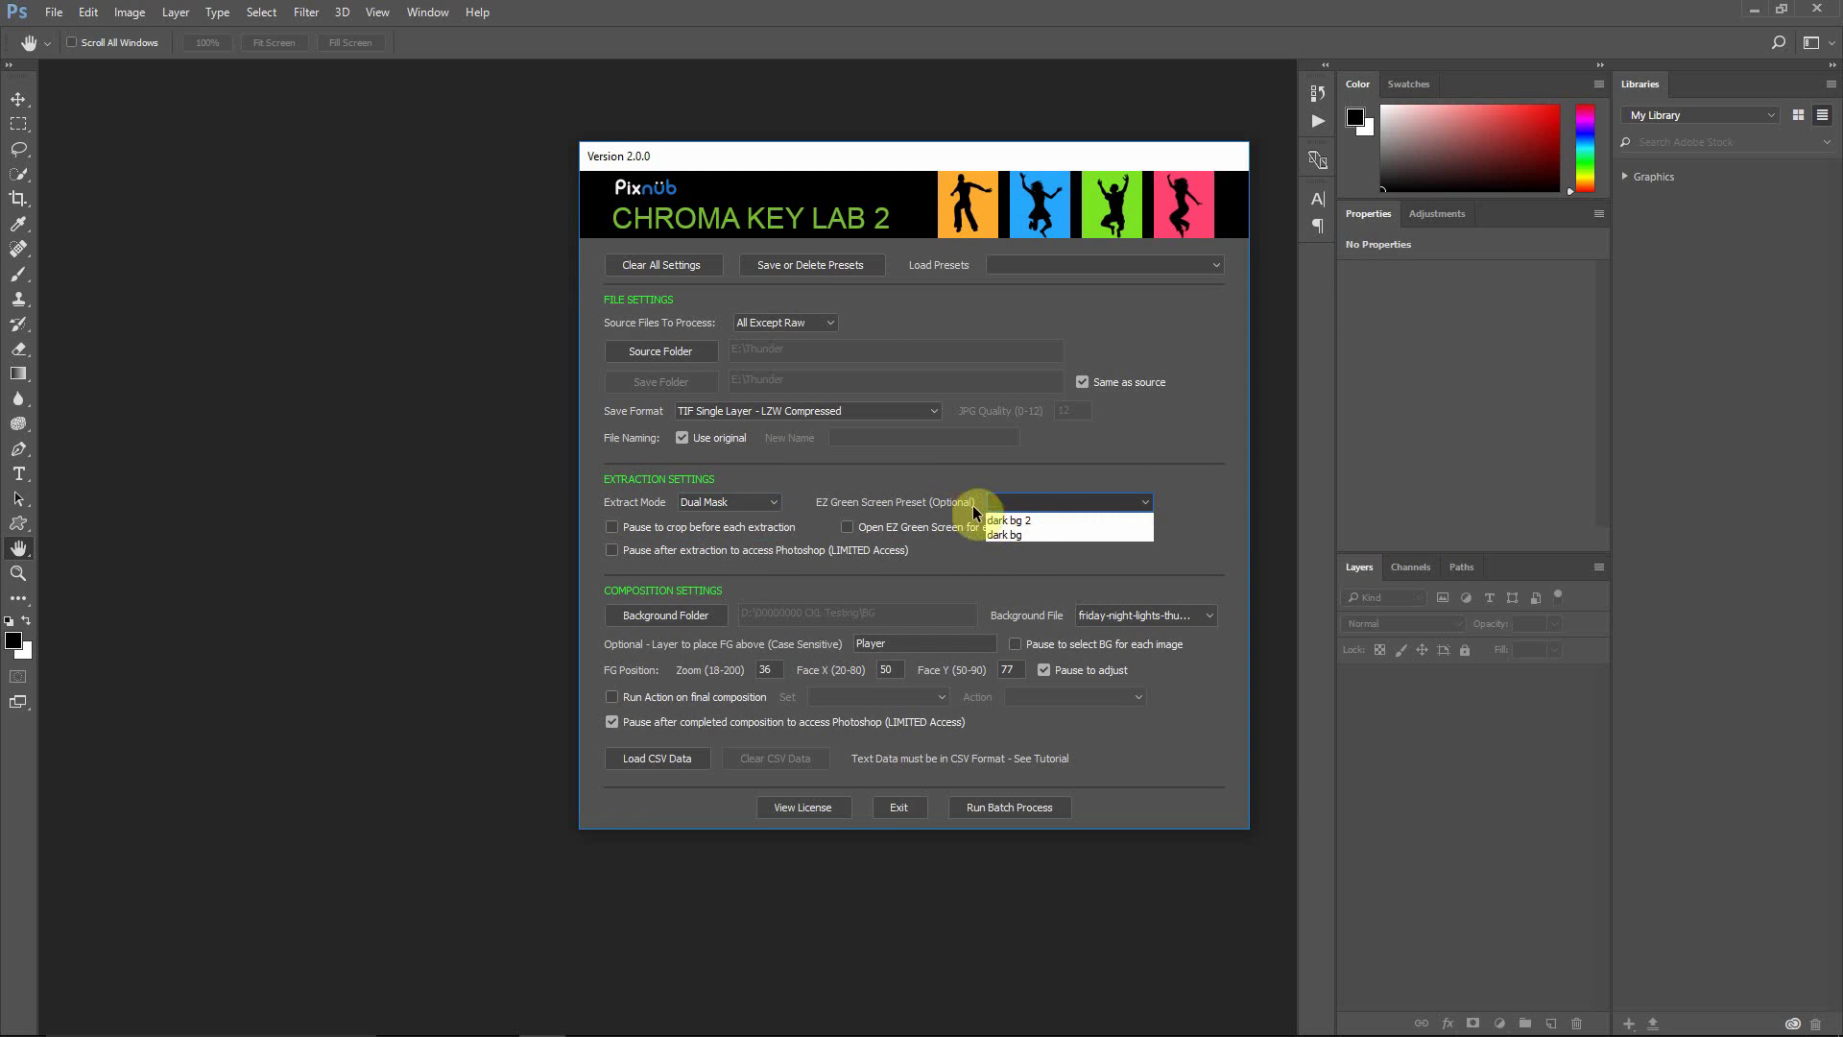
pyautogui.click(1023, 520)
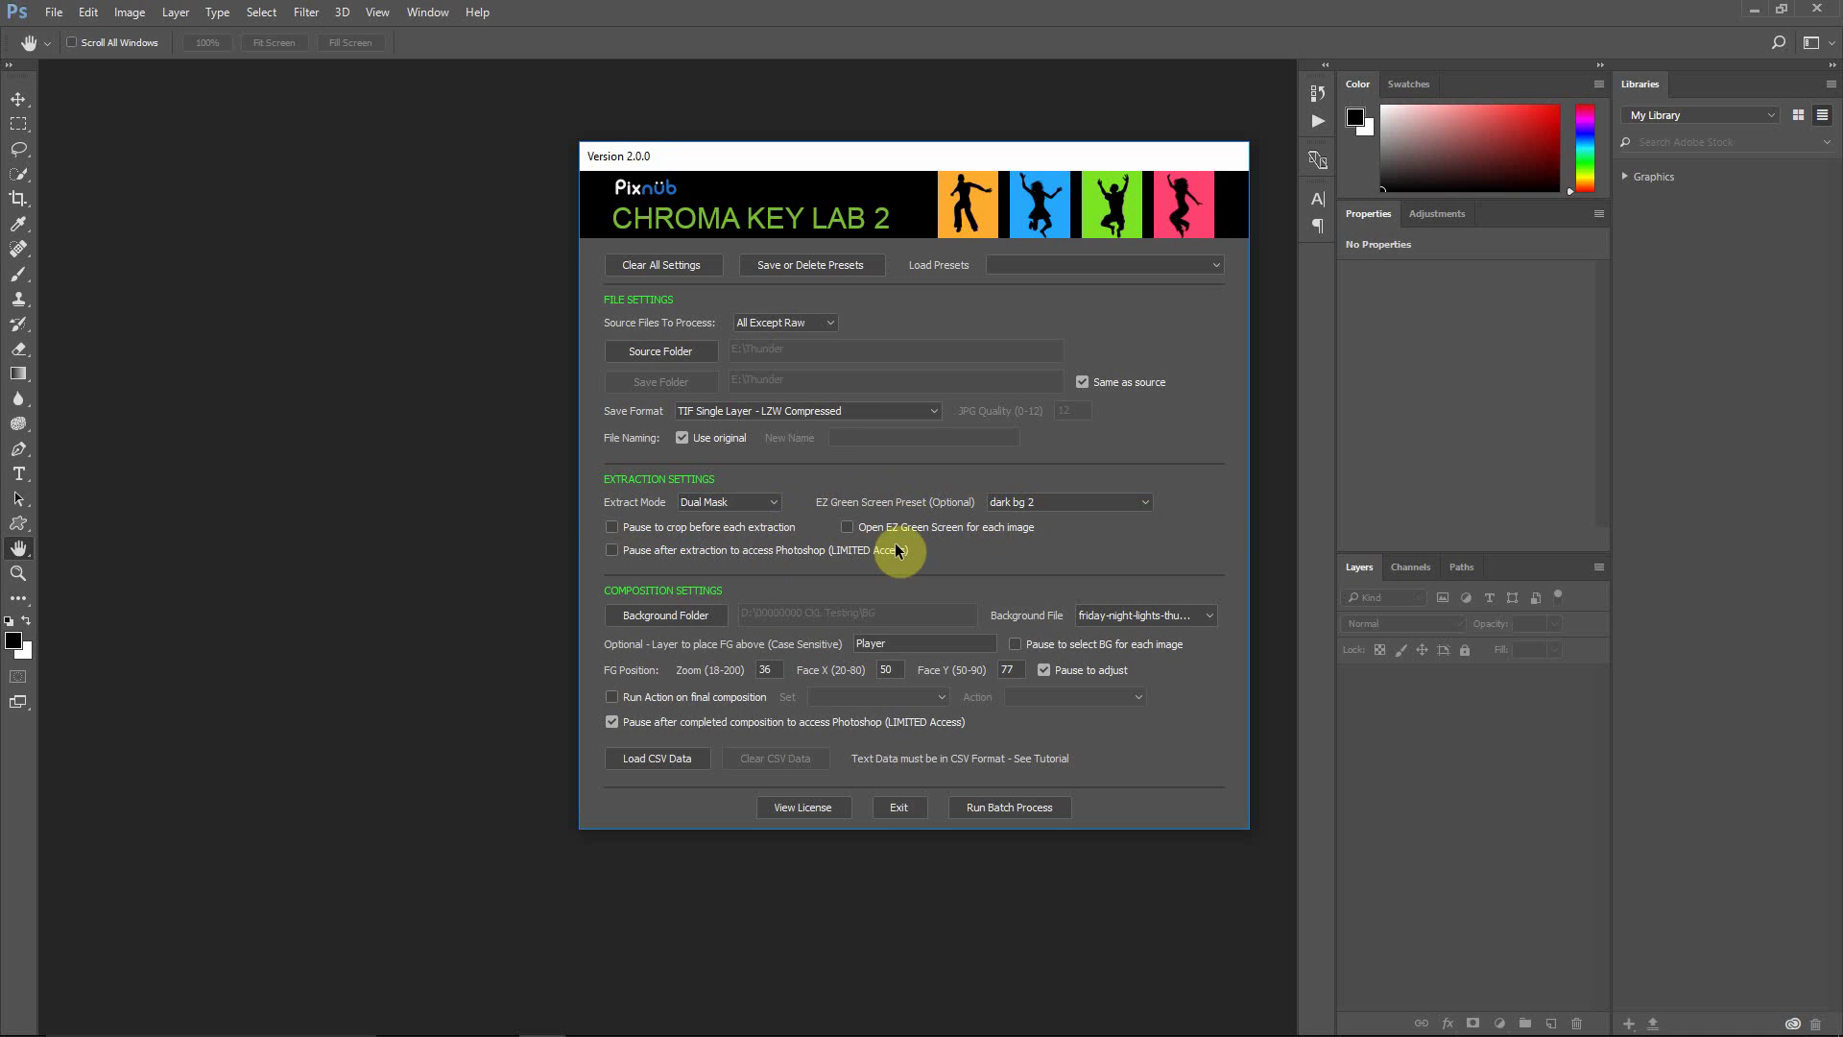
# Step: Set the background folder to BG and the background file to friday-night-lights-thunder.psd
pyautogui.click(690, 617)
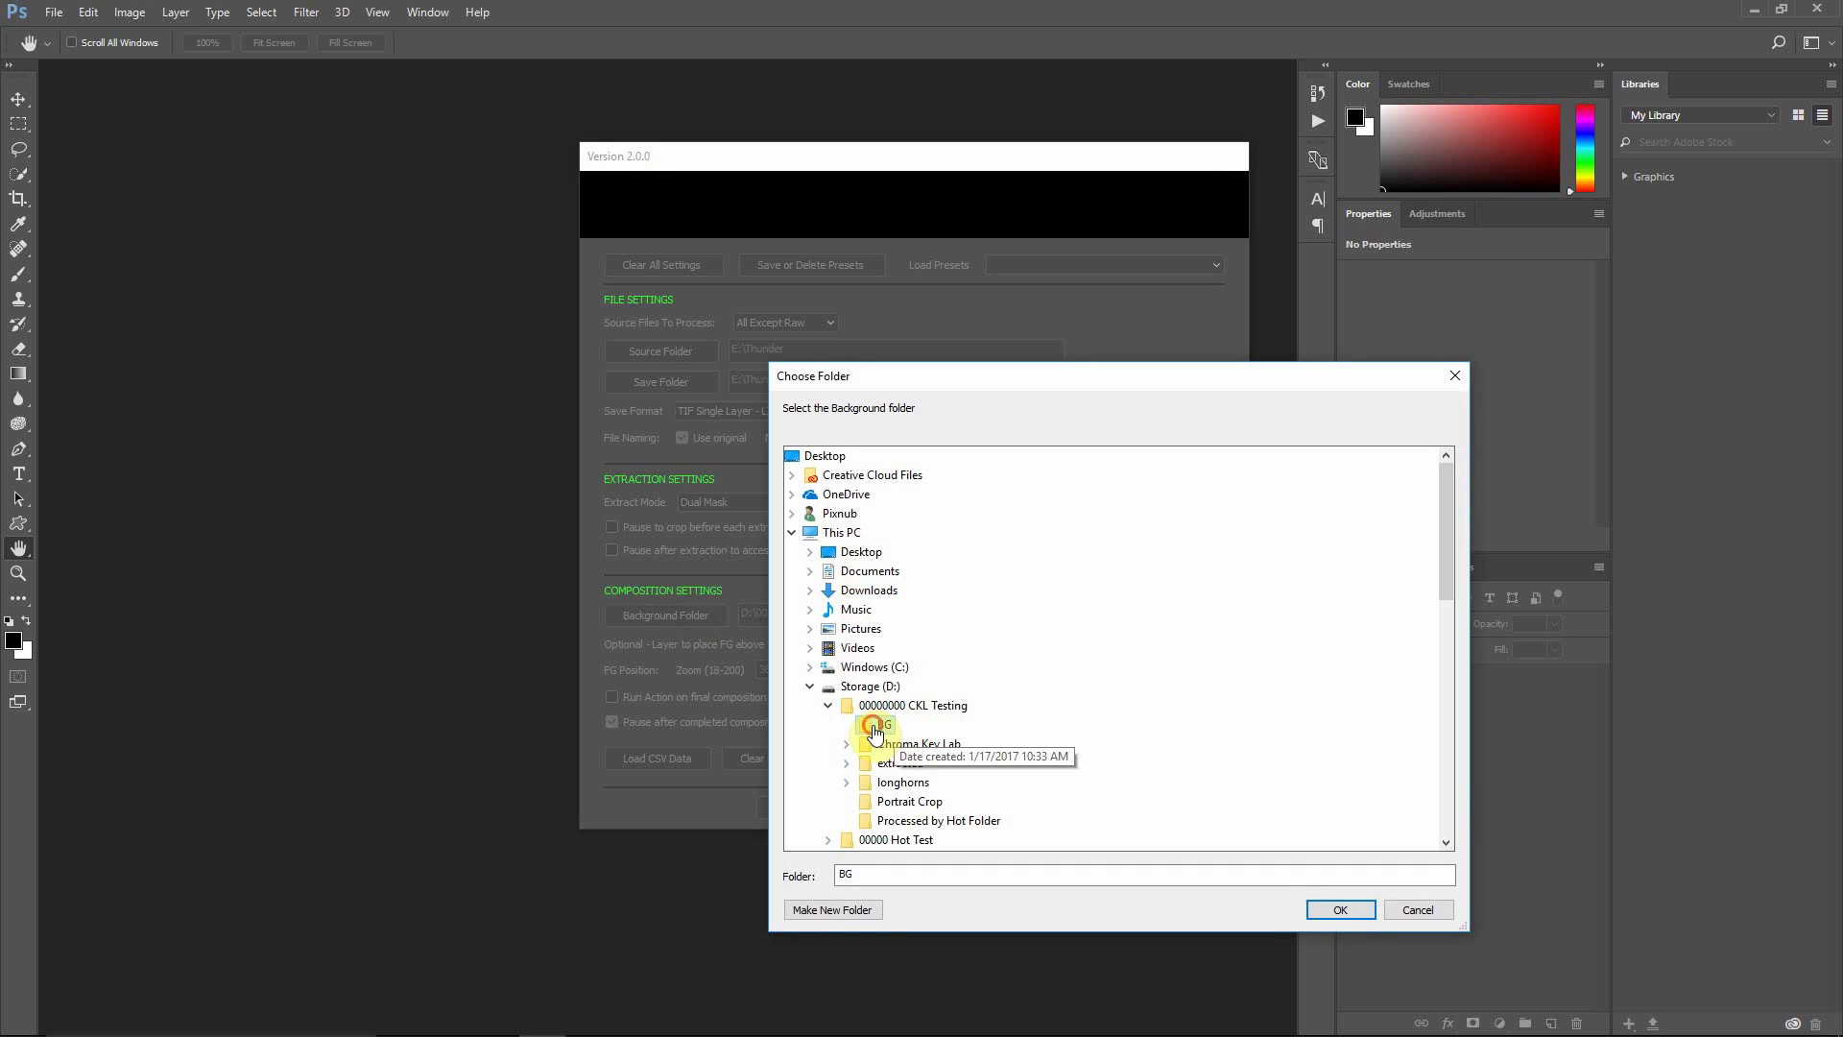
pyautogui.click(1360, 910)
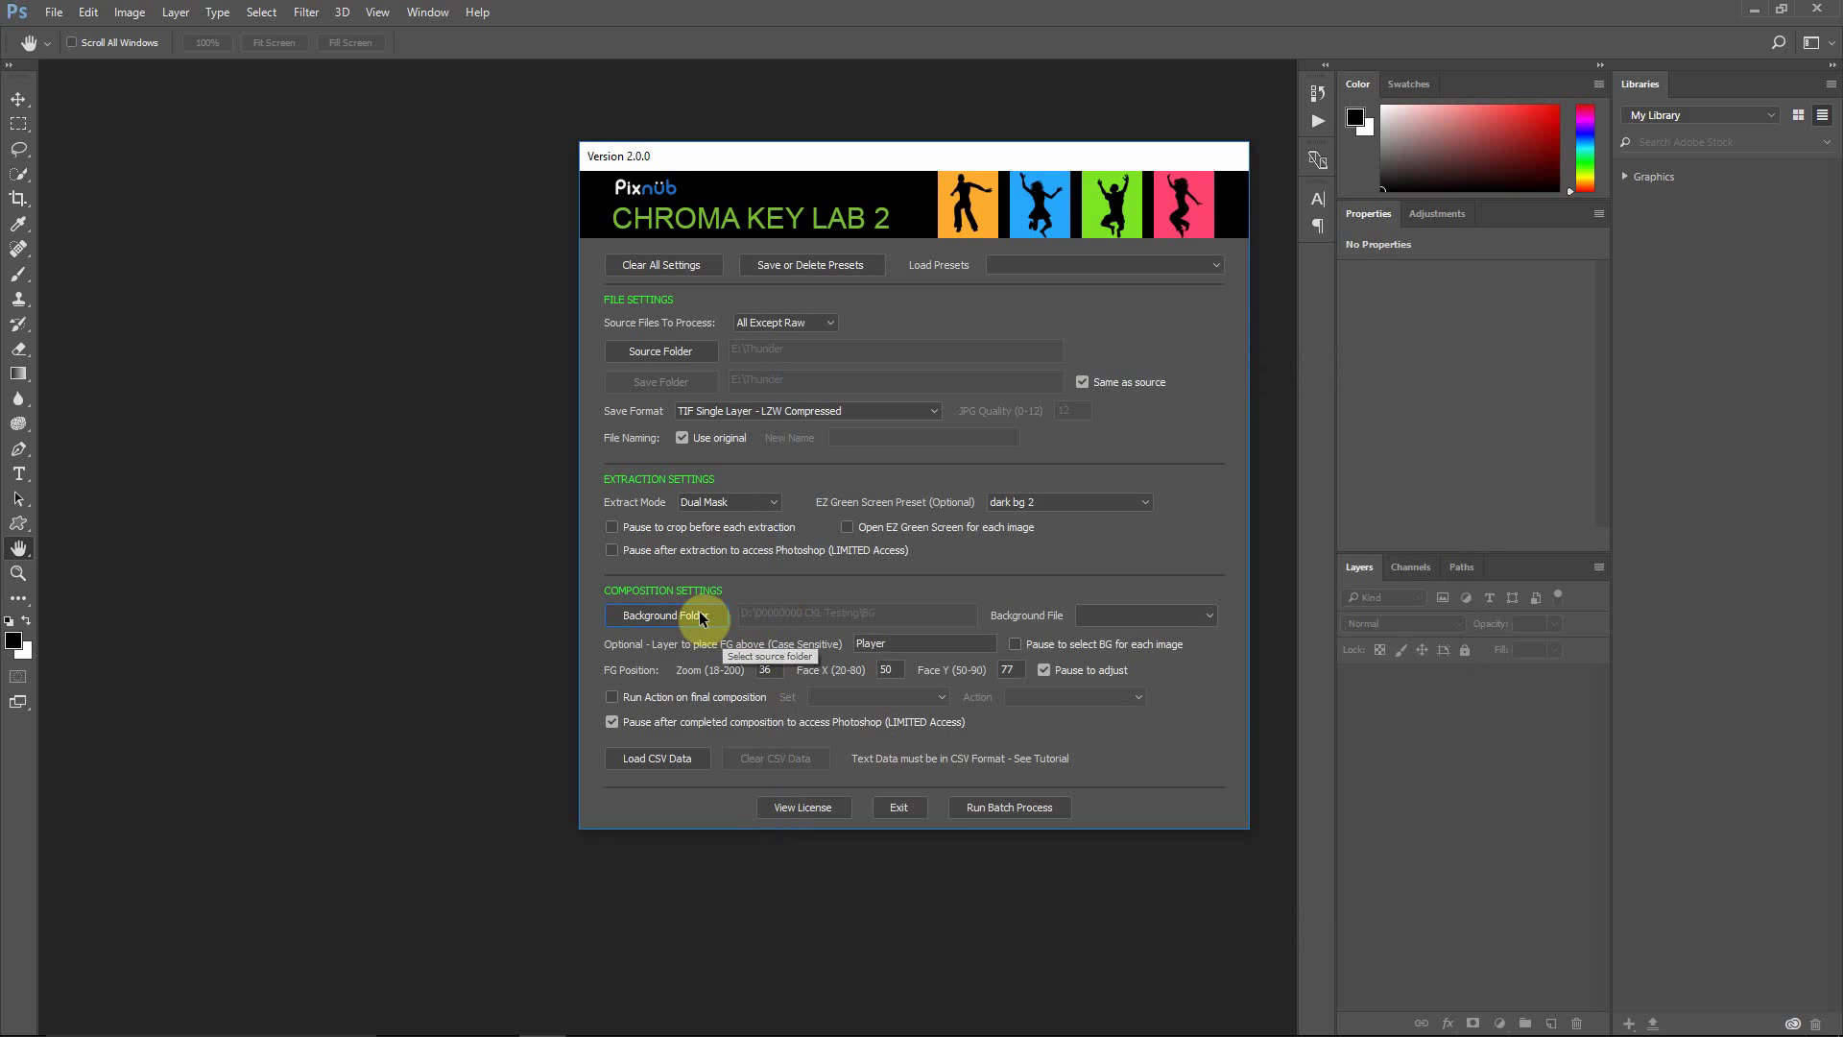
pyautogui.click(1104, 616)
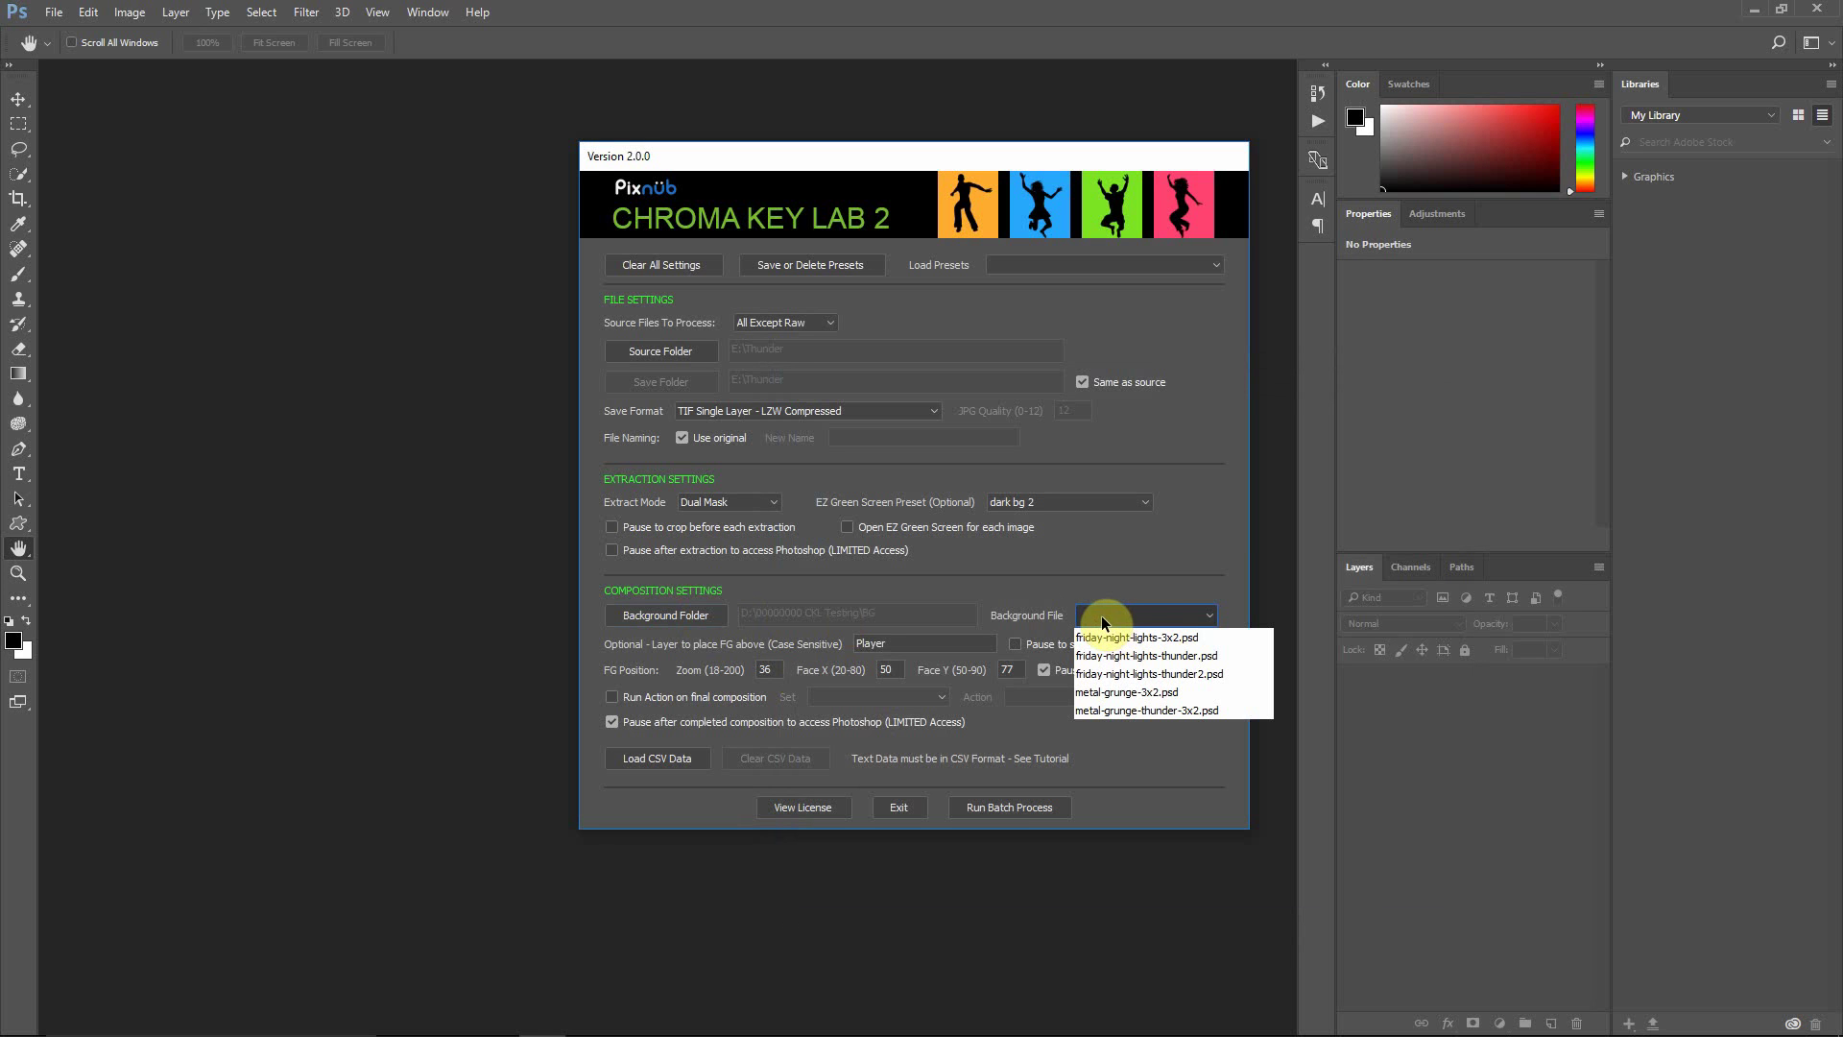
pyautogui.click(1138, 656)
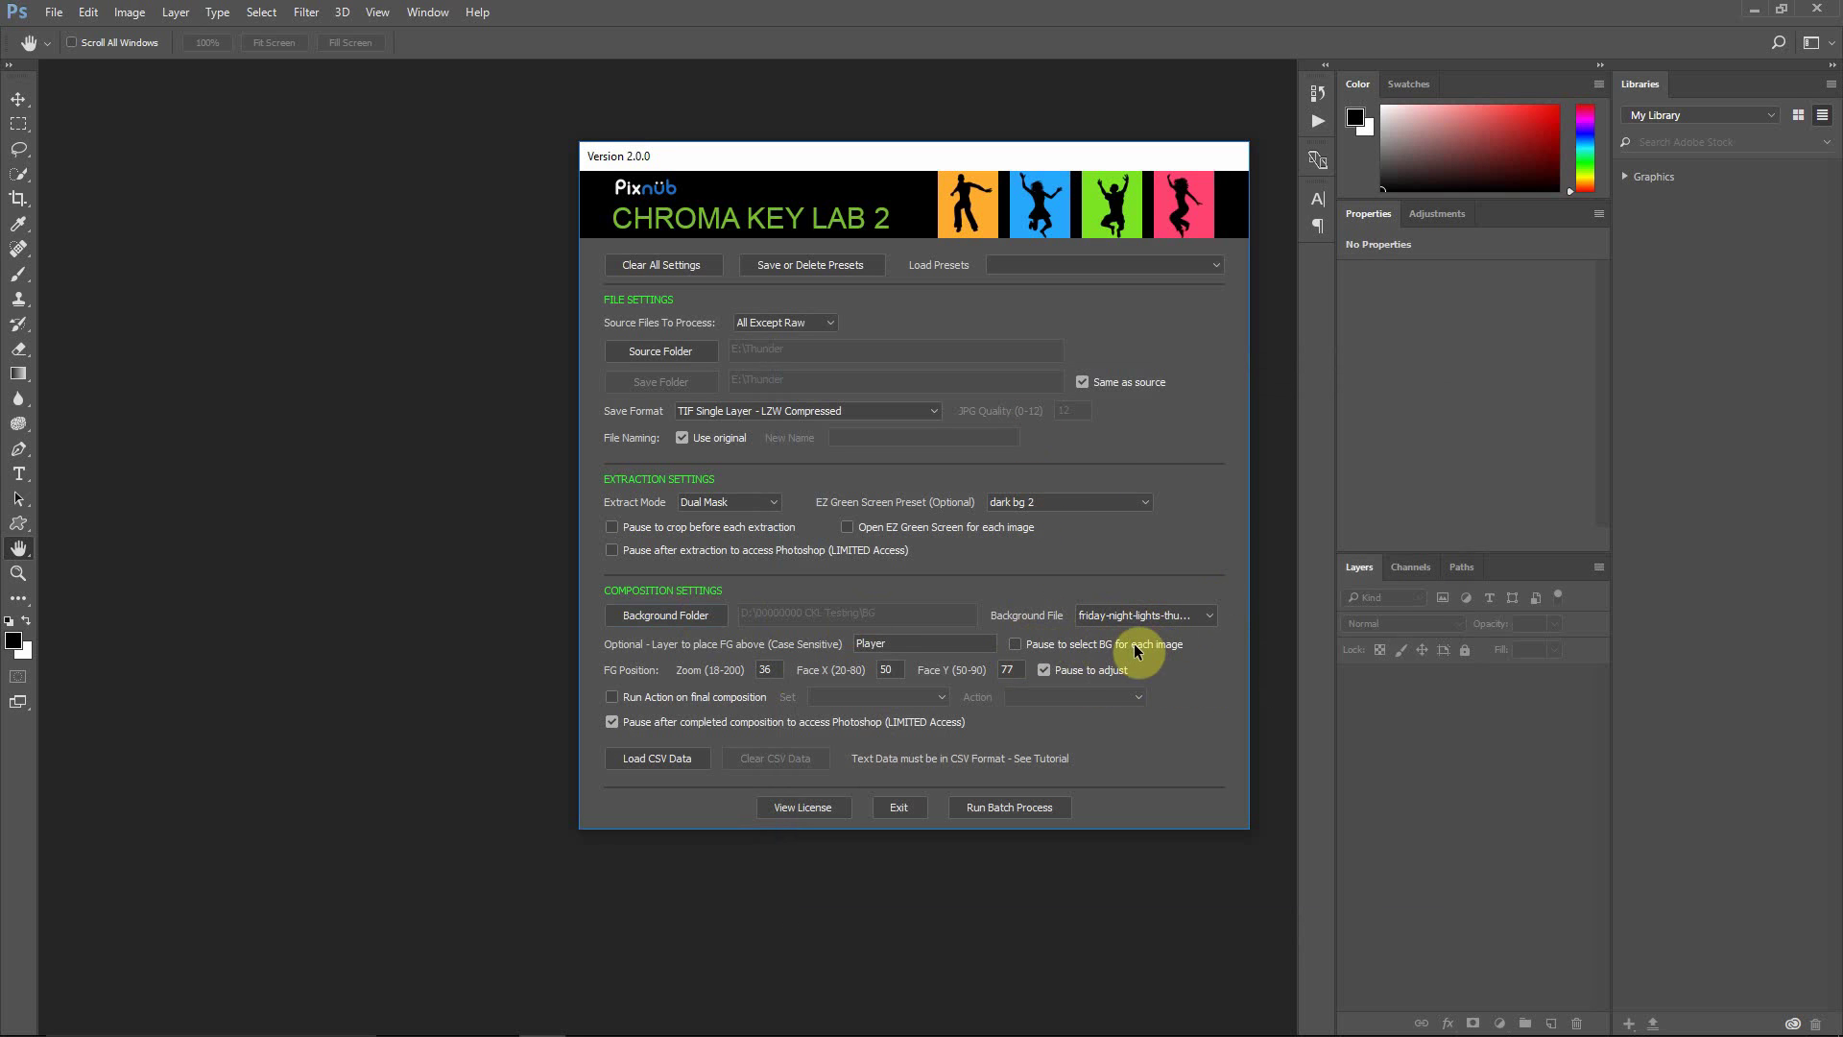
# Step: Toggle Pause to select BG for each image on and back off, keeping friday-night-lights-thunder.psd
pyautogui.click(1014, 644)
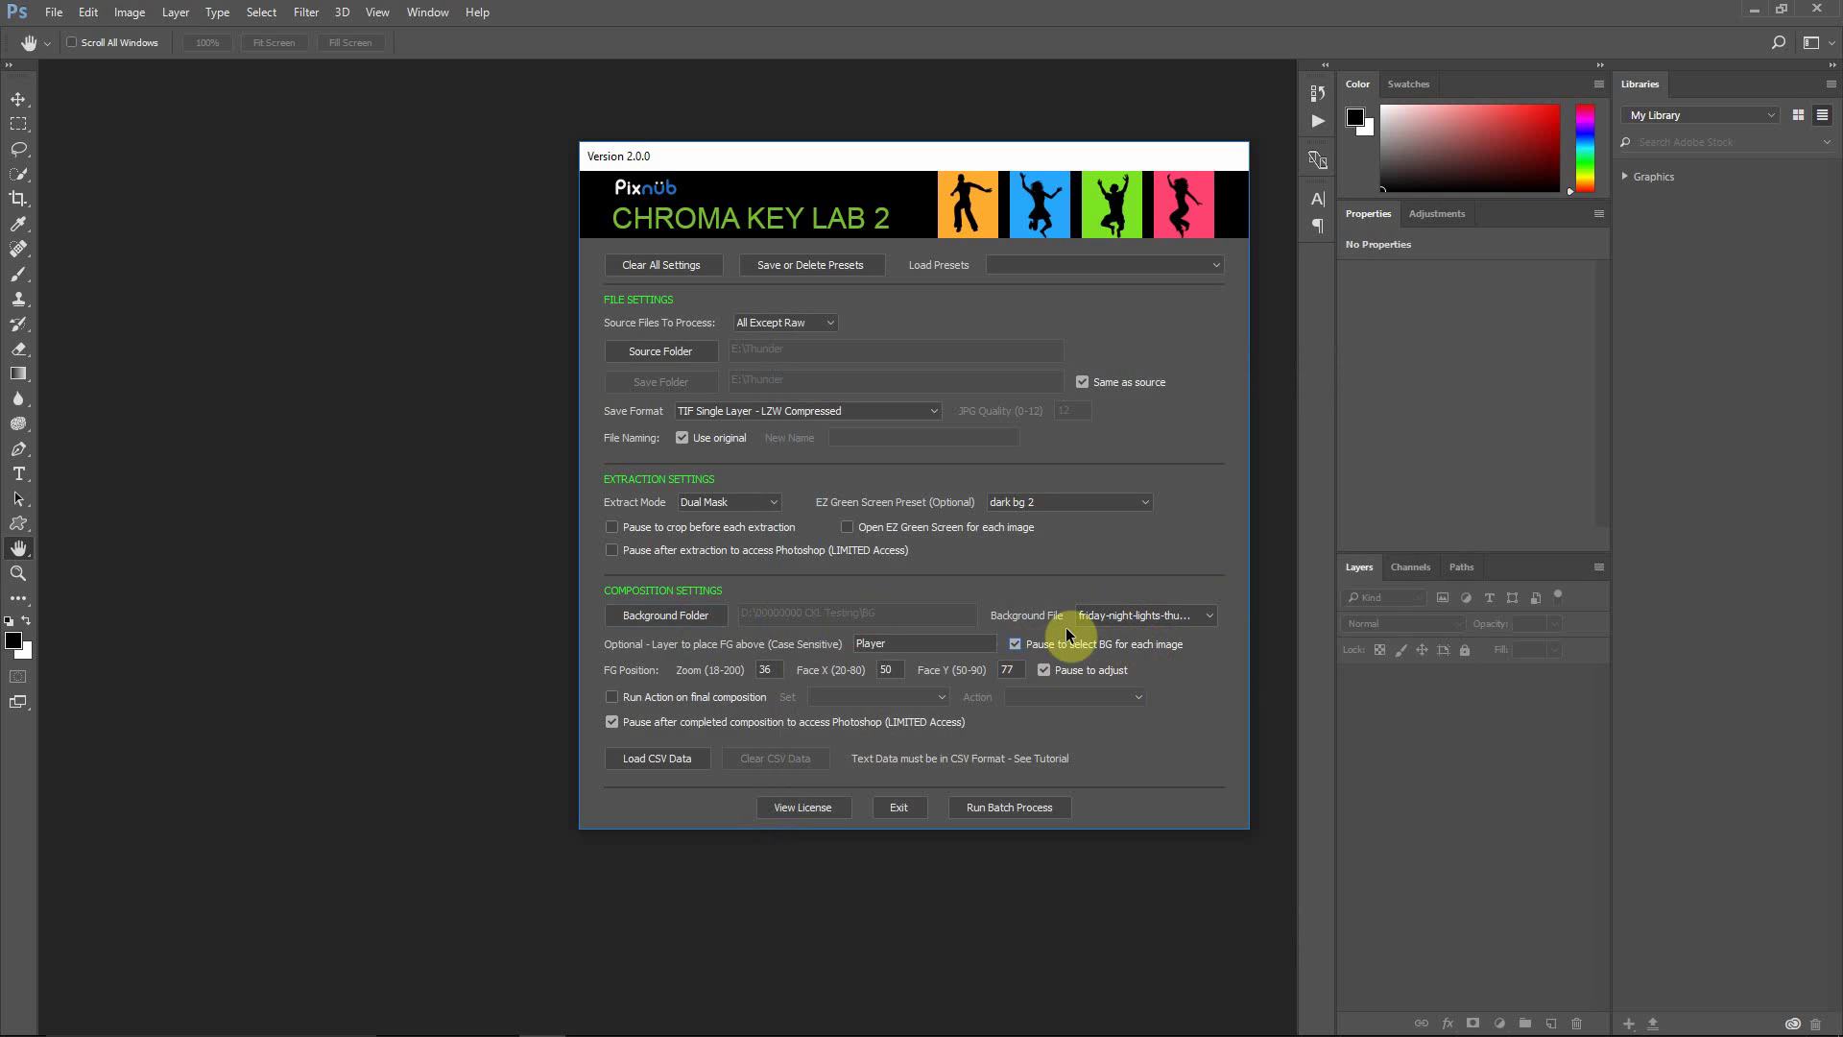
pyautogui.click(1152, 616)
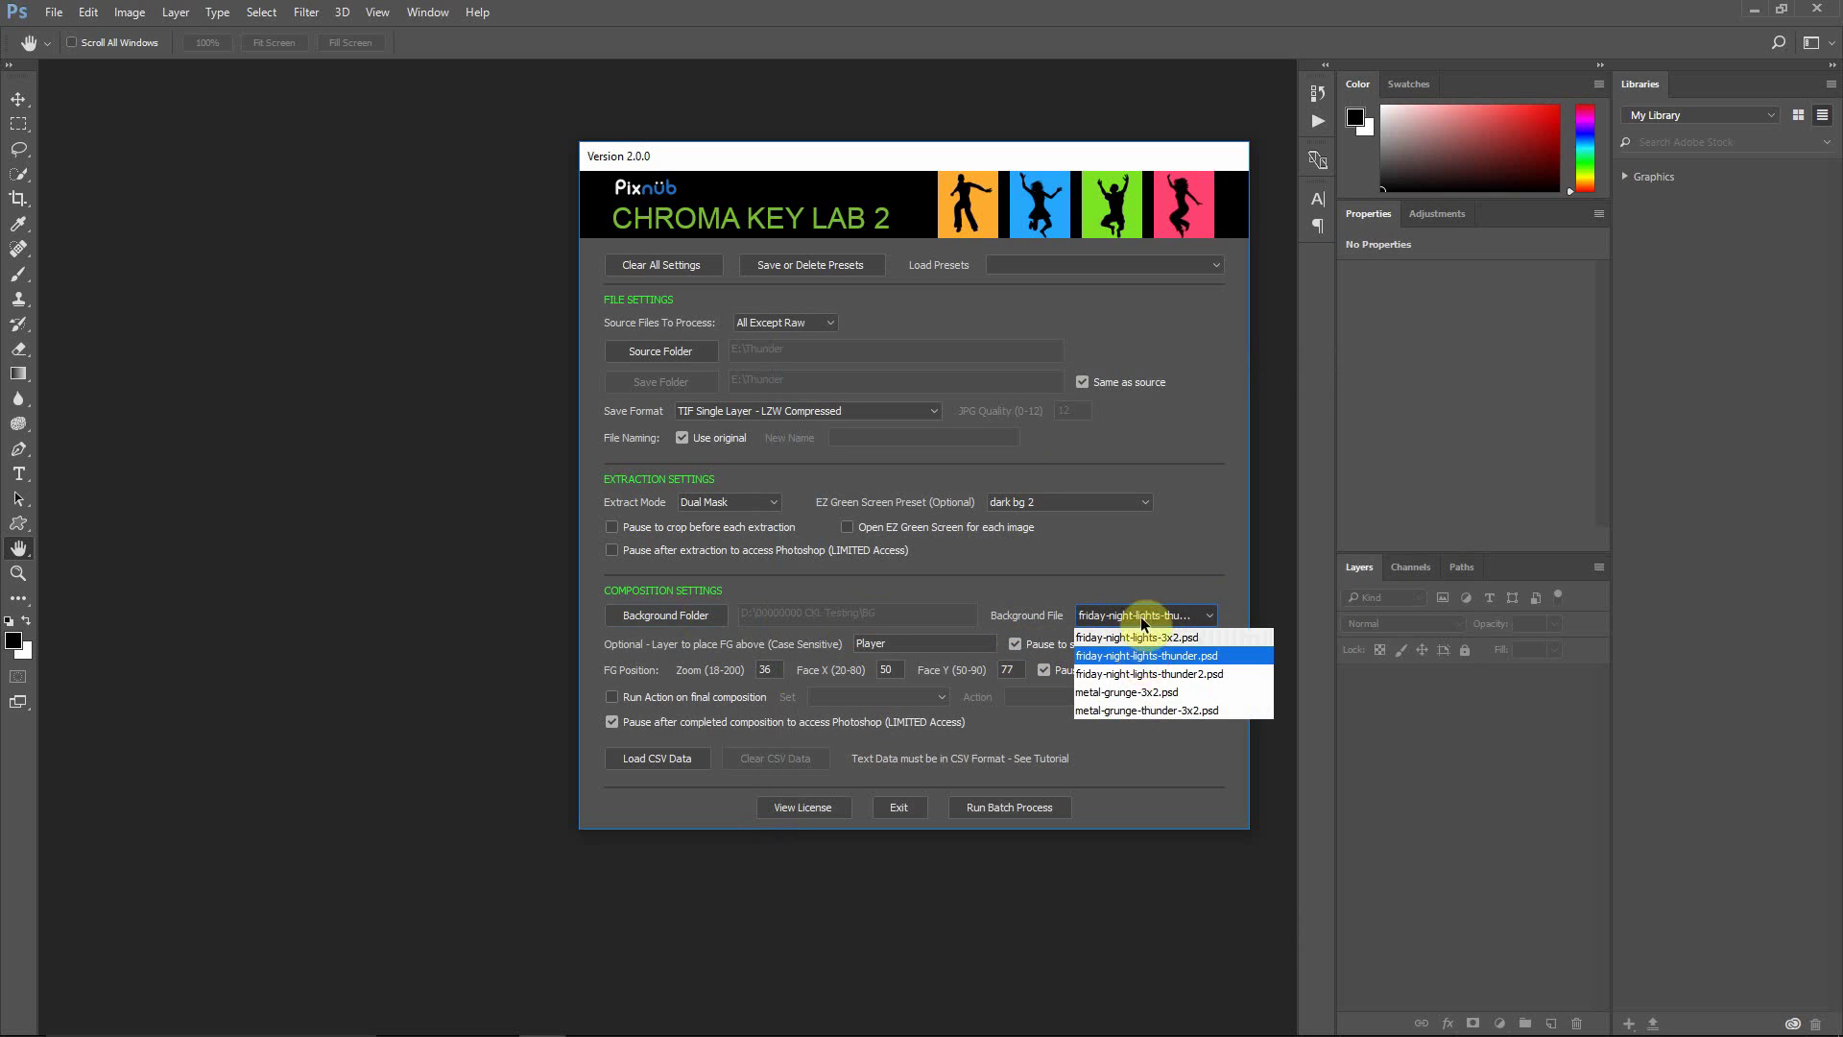
pyautogui.click(1142, 654)
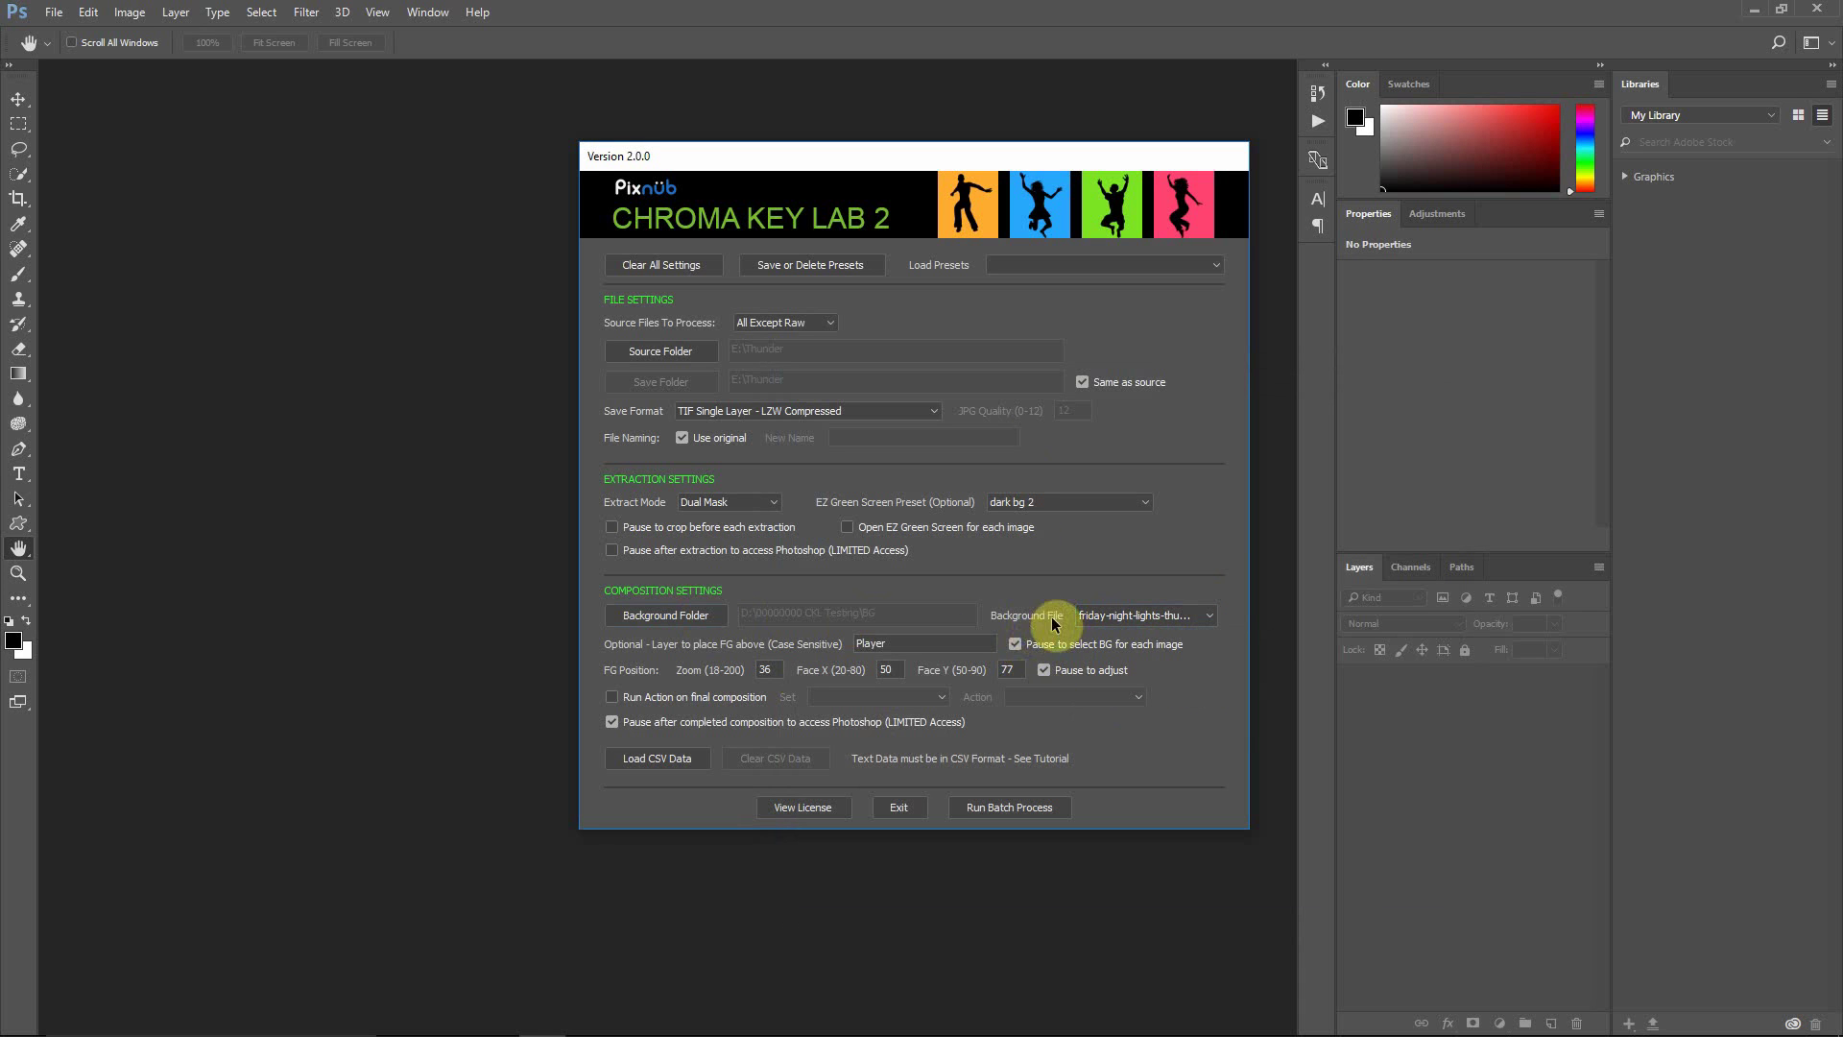
pyautogui.click(1063, 645)
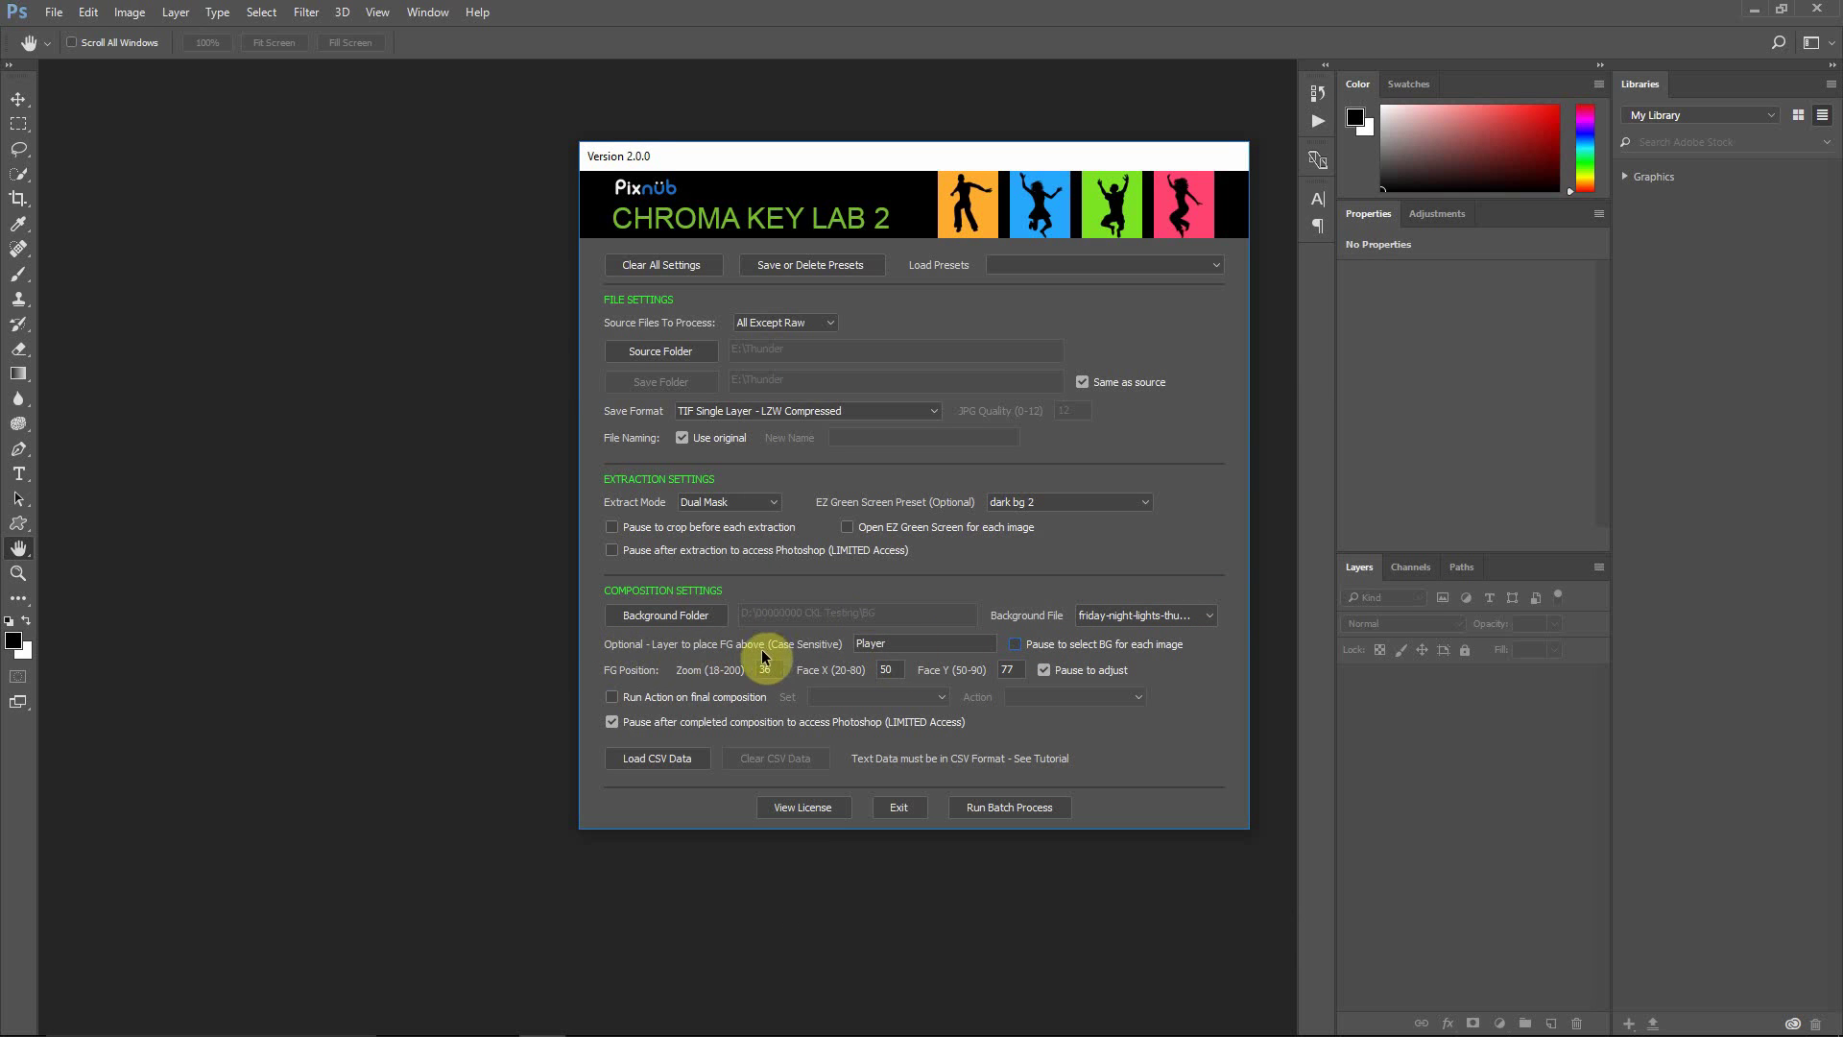
# Step: Keep the layer name Player with zoom 36, face X 50, face Y 77, and enable Pause to adjust
pyautogui.click(940, 637)
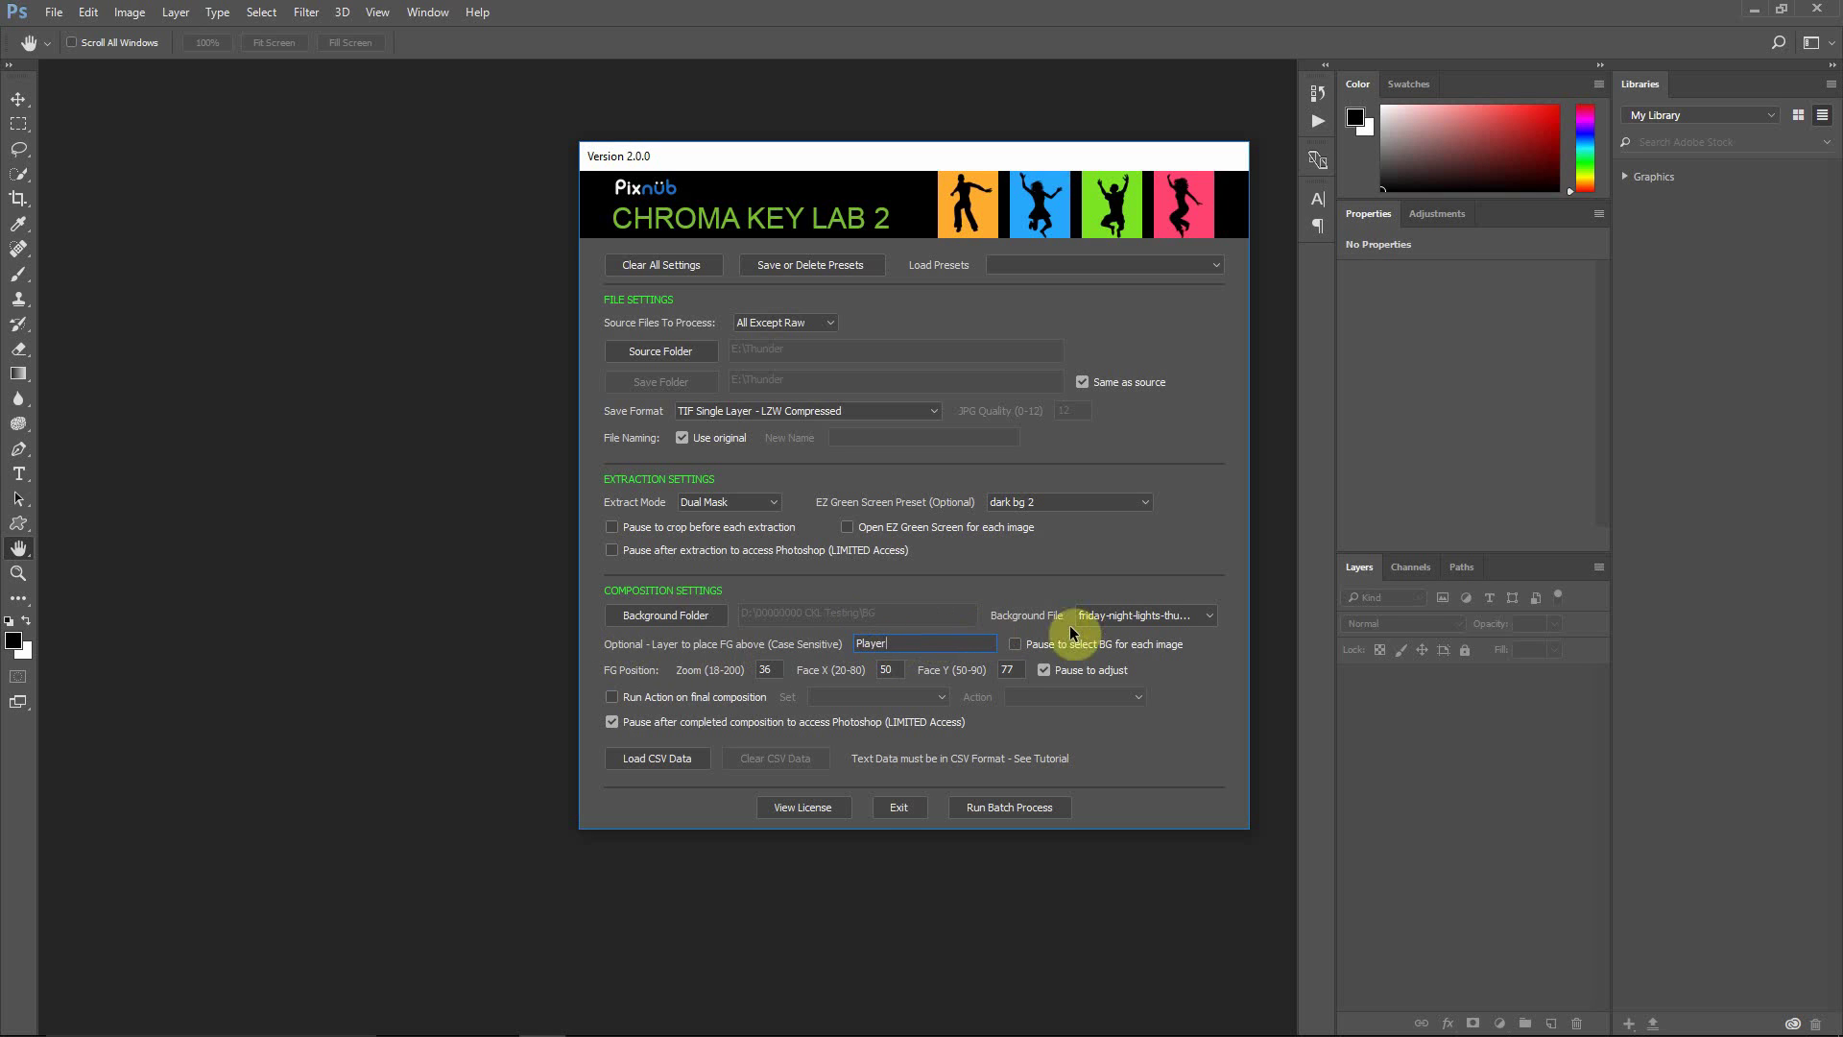
pyautogui.moveTo(921, 641); pyautogui.dragTo(856, 644)
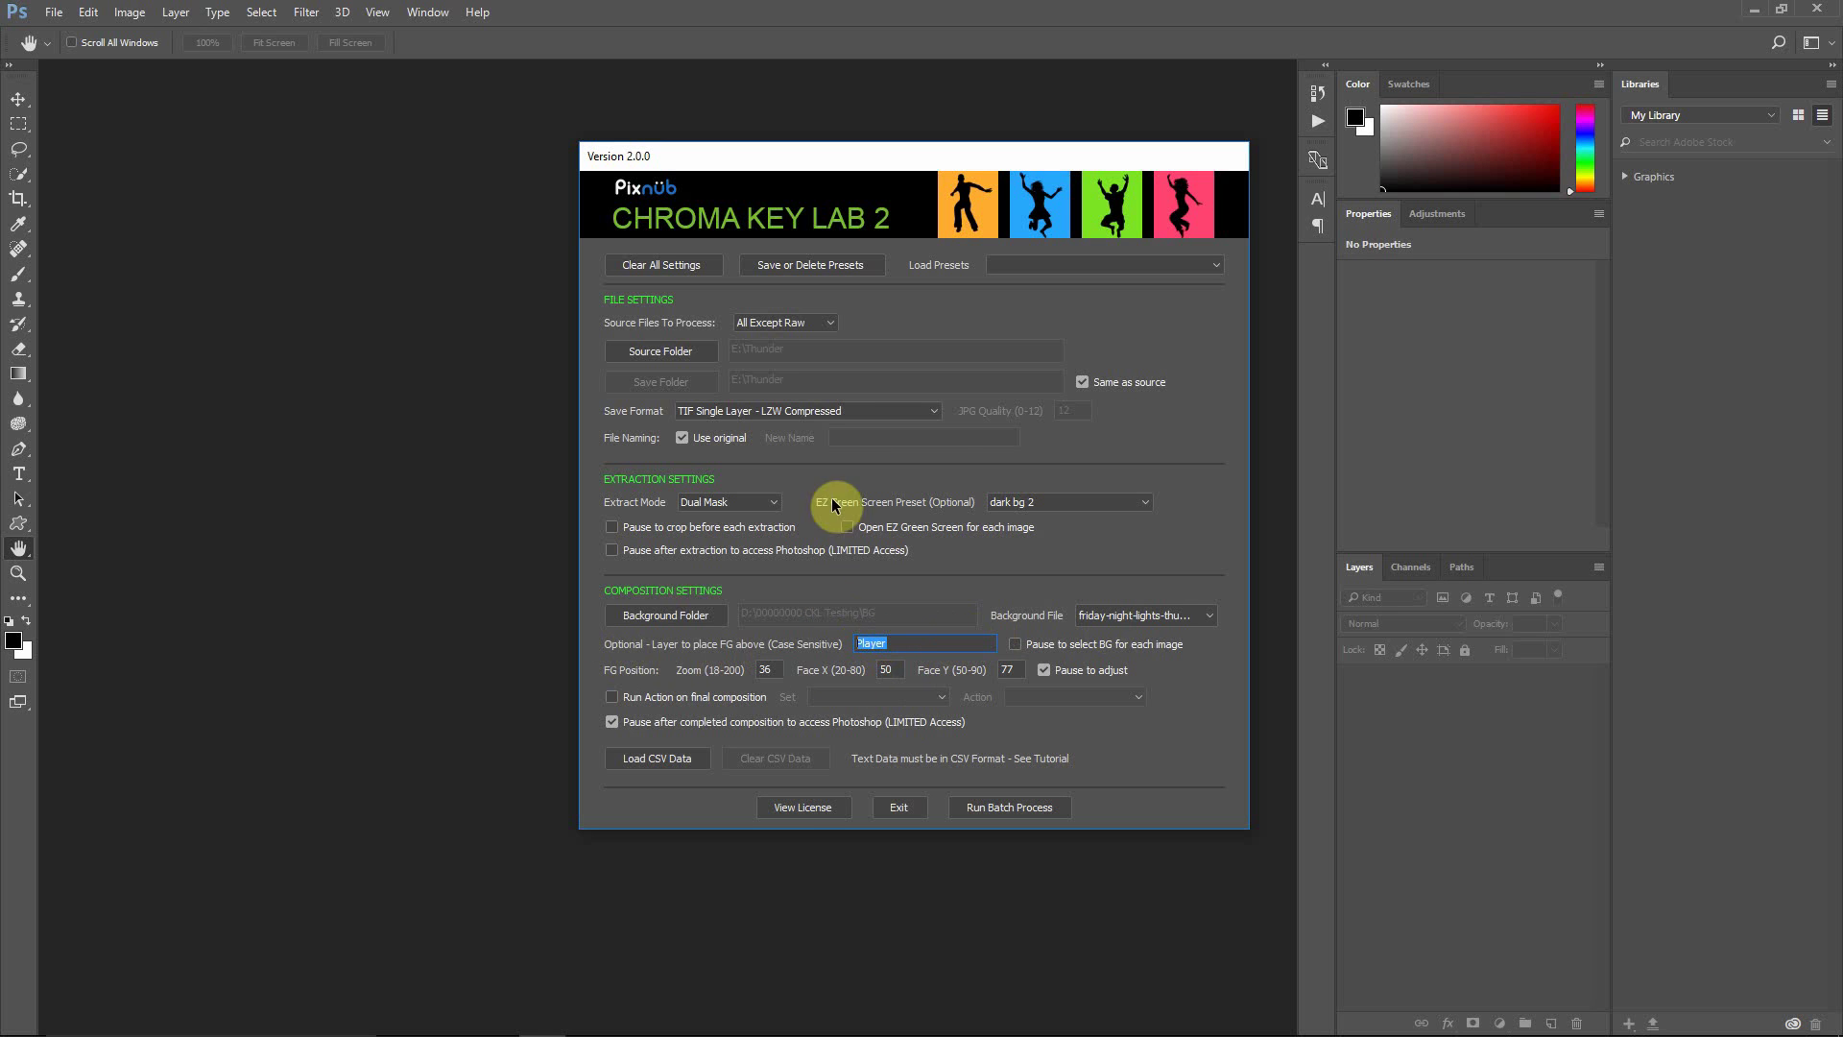
pyautogui.click(875, 643)
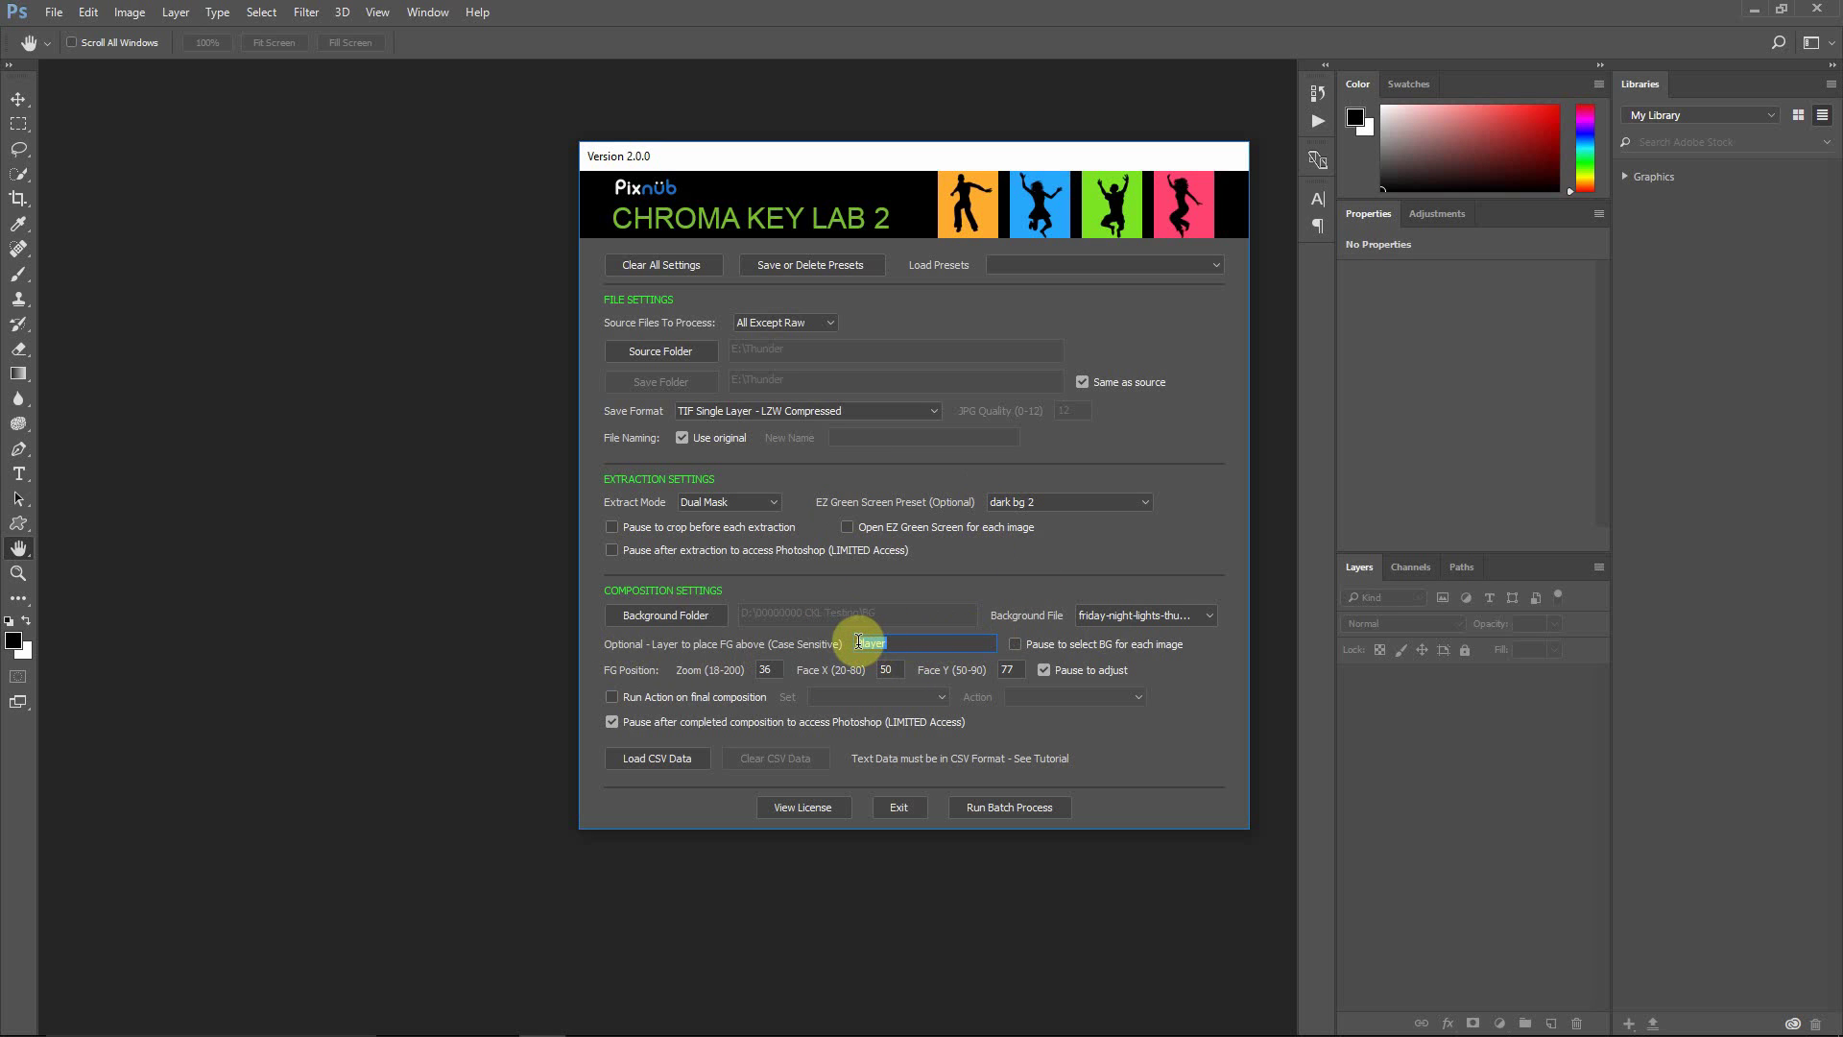
pyautogui.doubleClick(851, 643)
pyautogui.click(1123, 616)
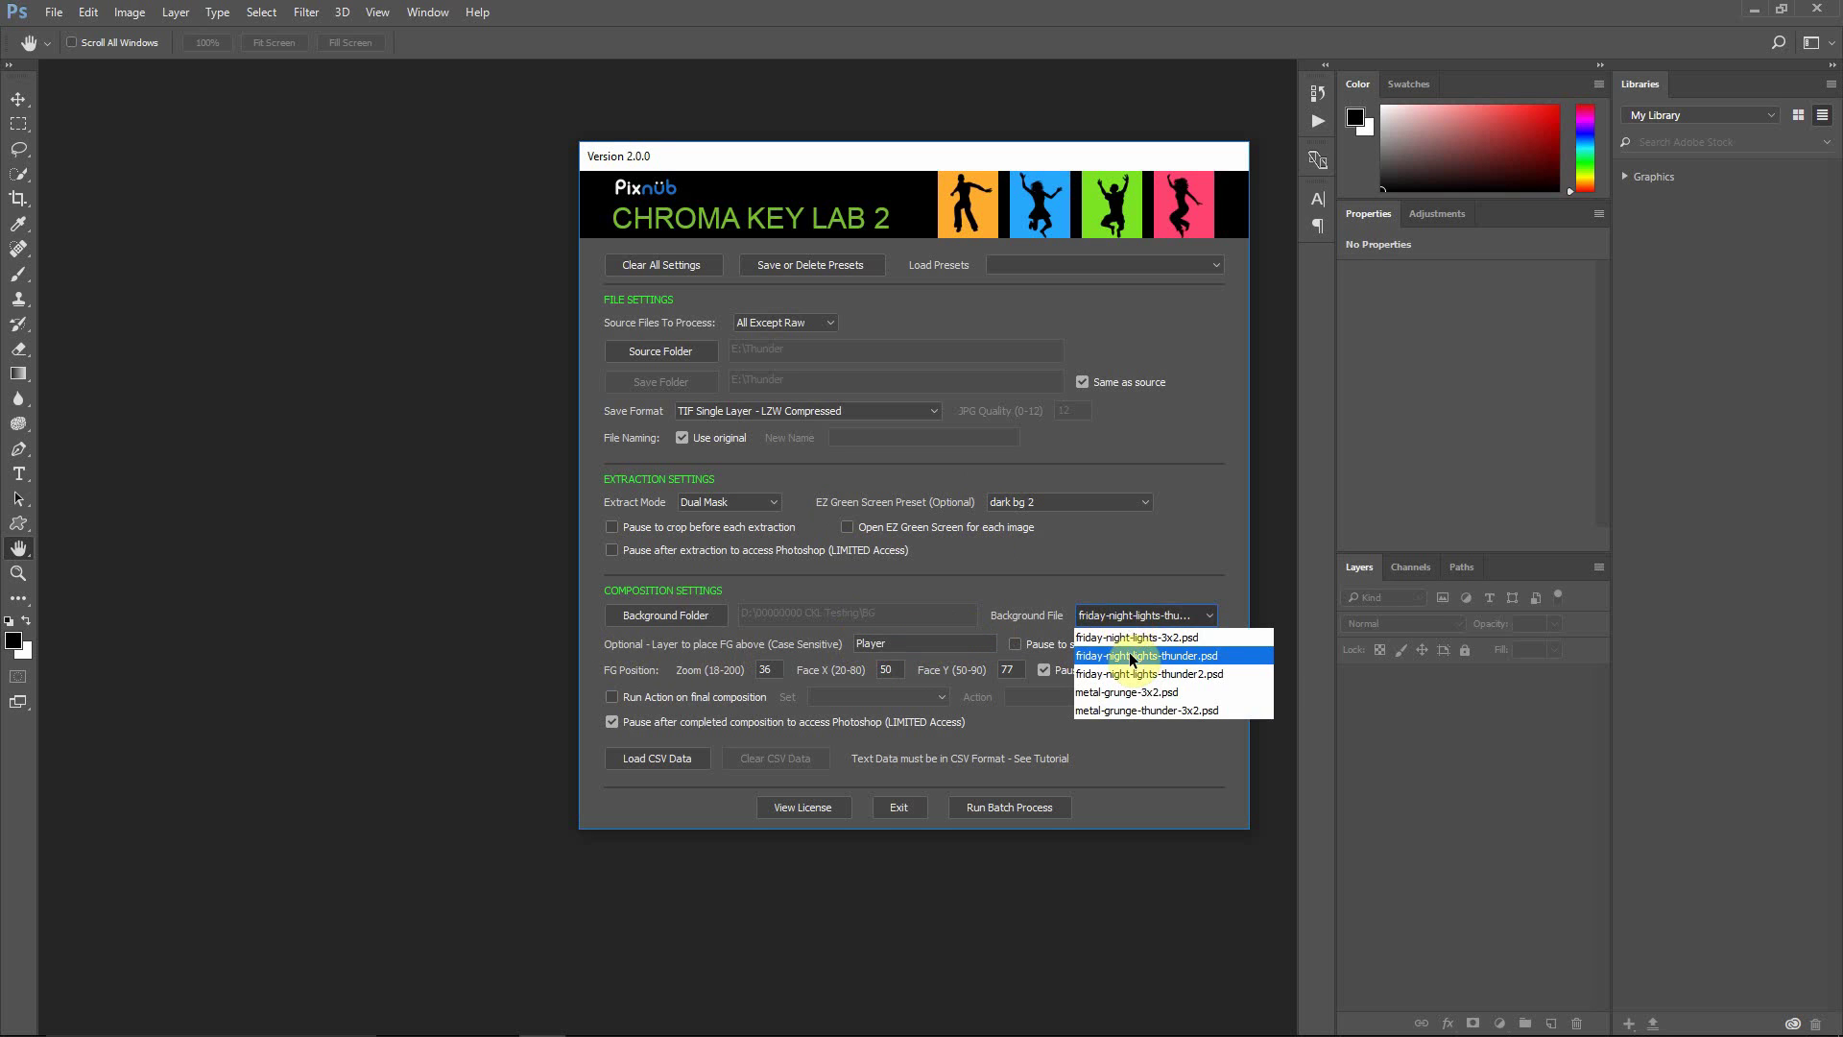
pyautogui.click(1115, 608)
pyautogui.click(924, 645)
pyautogui.moveTo(924, 645); pyautogui.dragTo(859, 645)
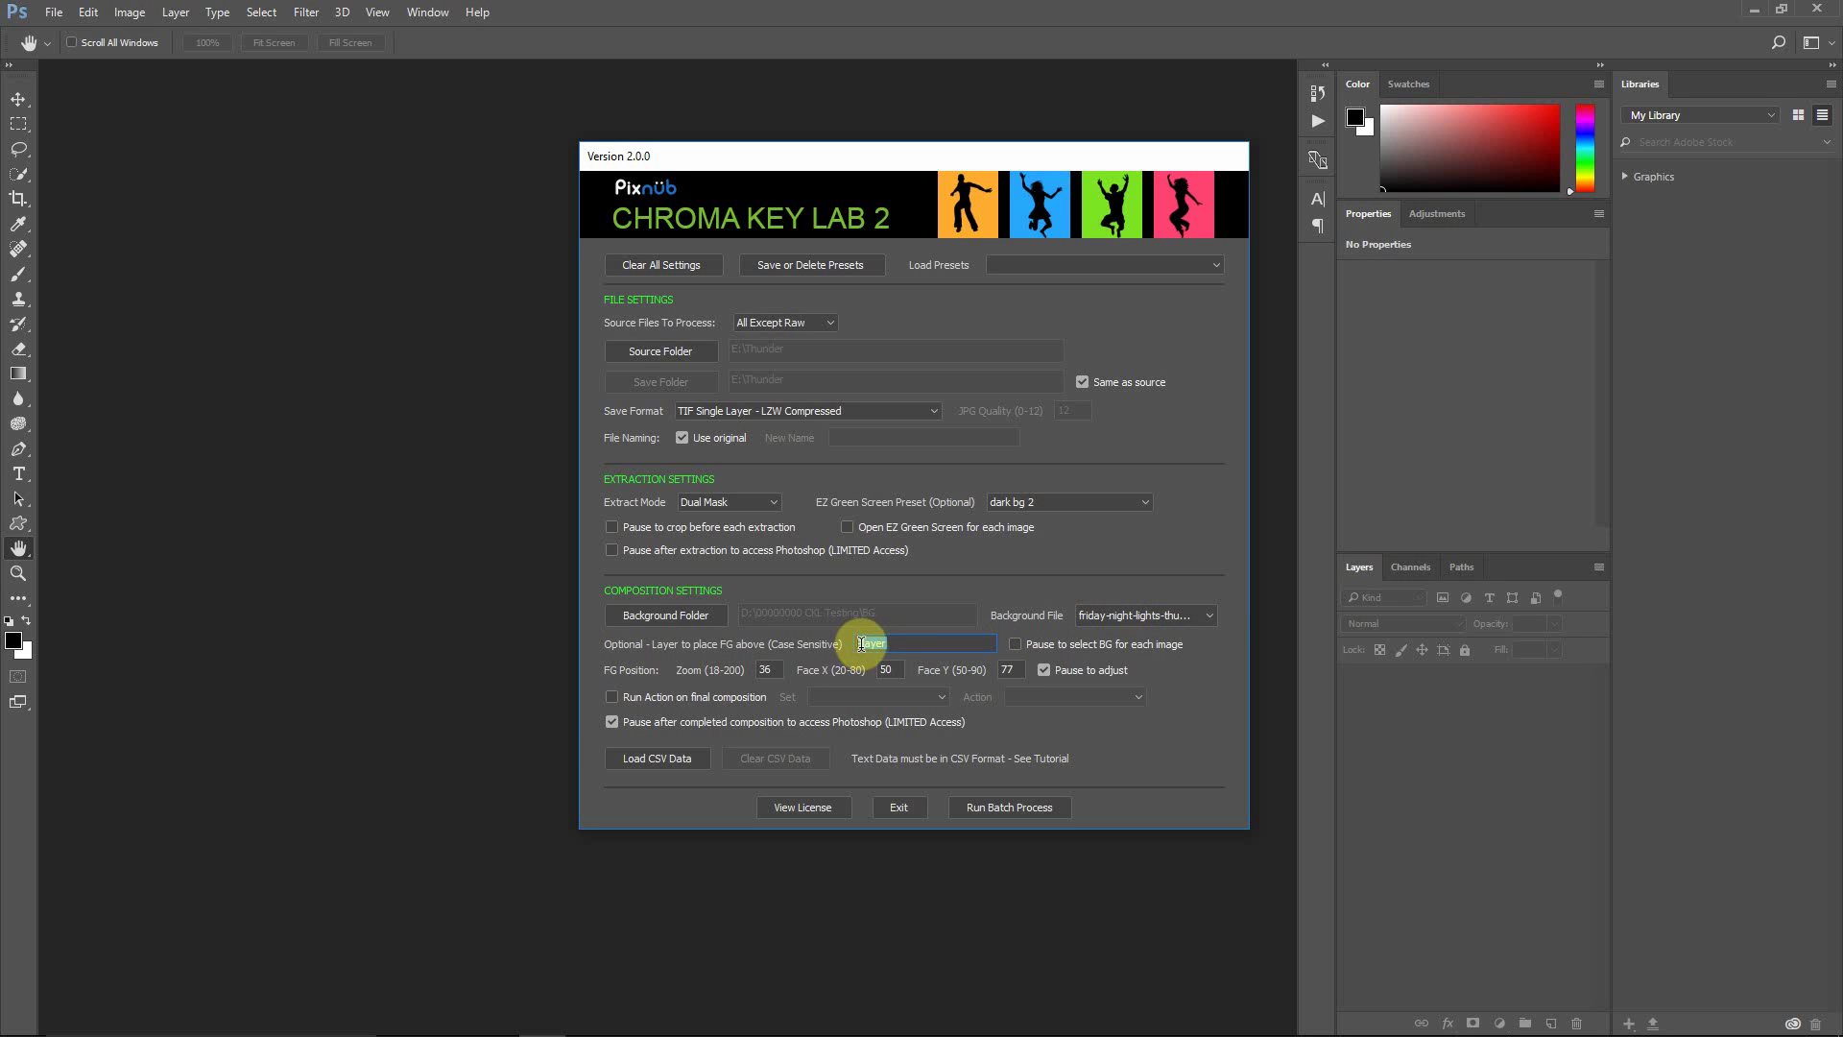
pyautogui.click(918, 647)
pyautogui.moveTo(852, 642); pyautogui.dragTo(889, 642)
pyautogui.click(925, 641)
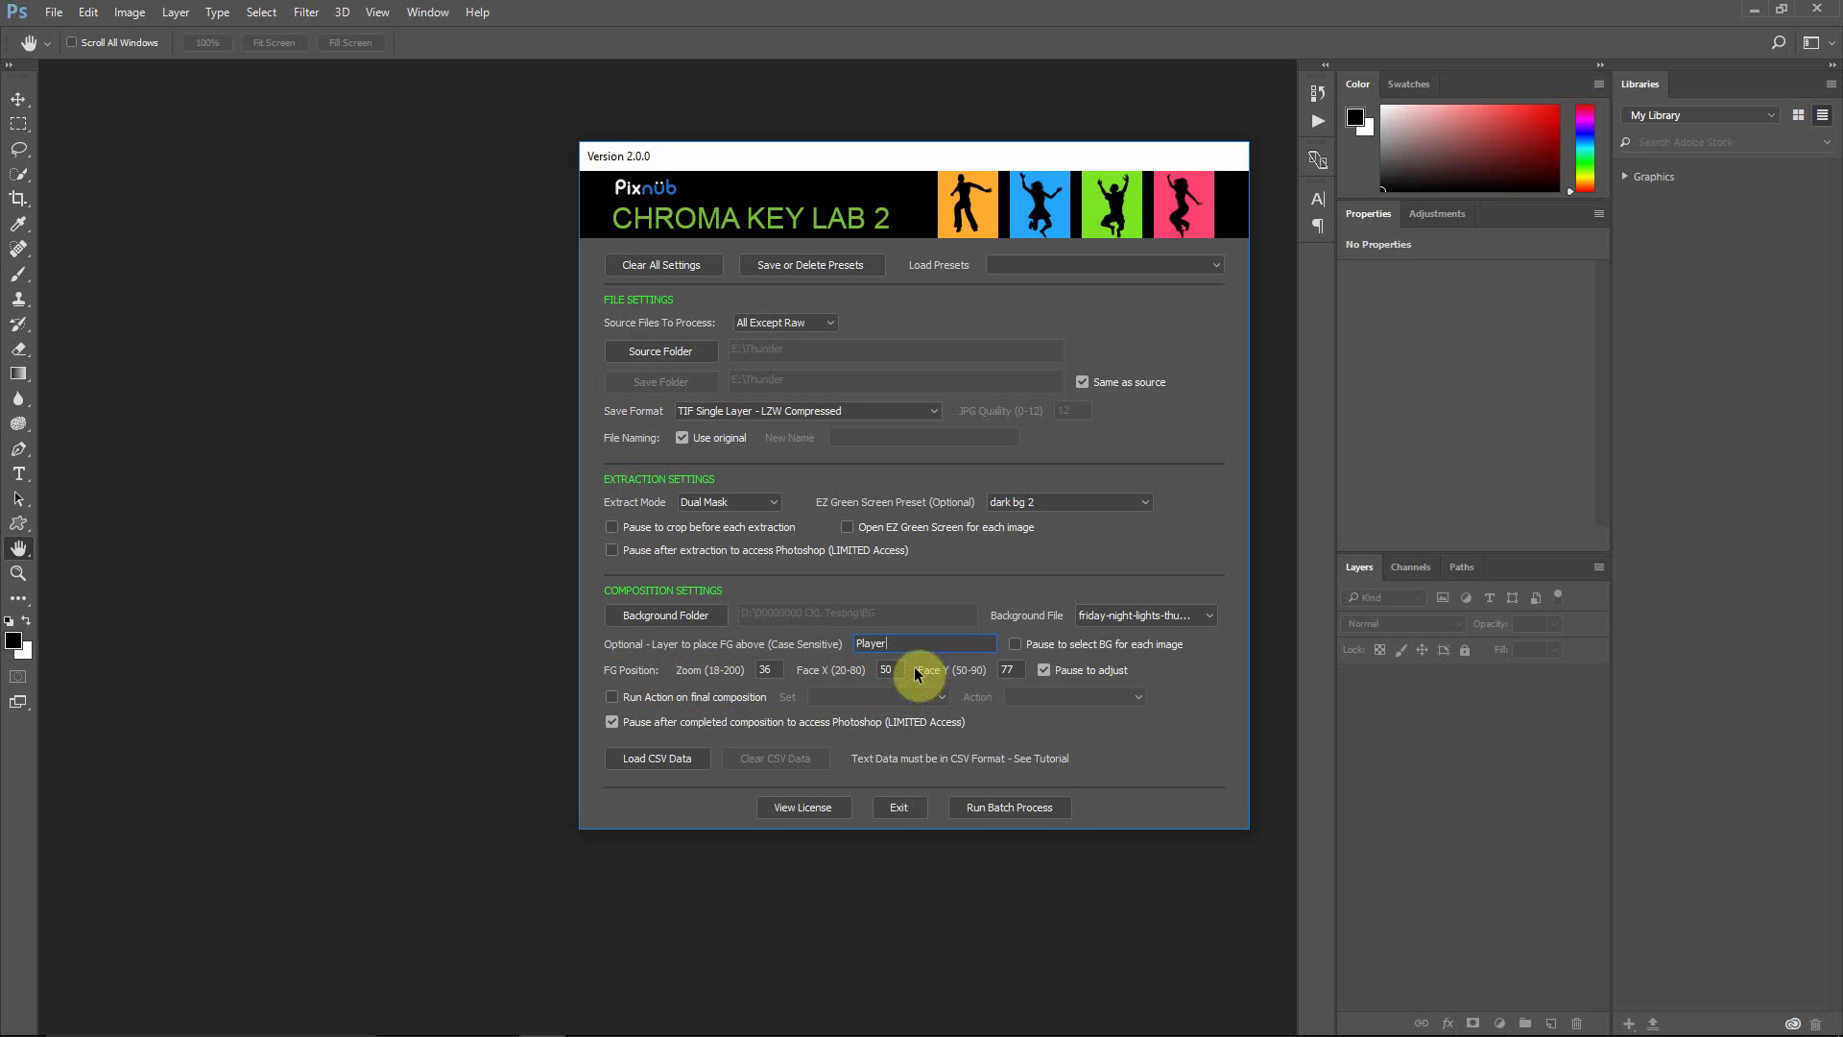
pyautogui.click(1042, 670)
pyautogui.click(1043, 670)
pyautogui.click(684, 703)
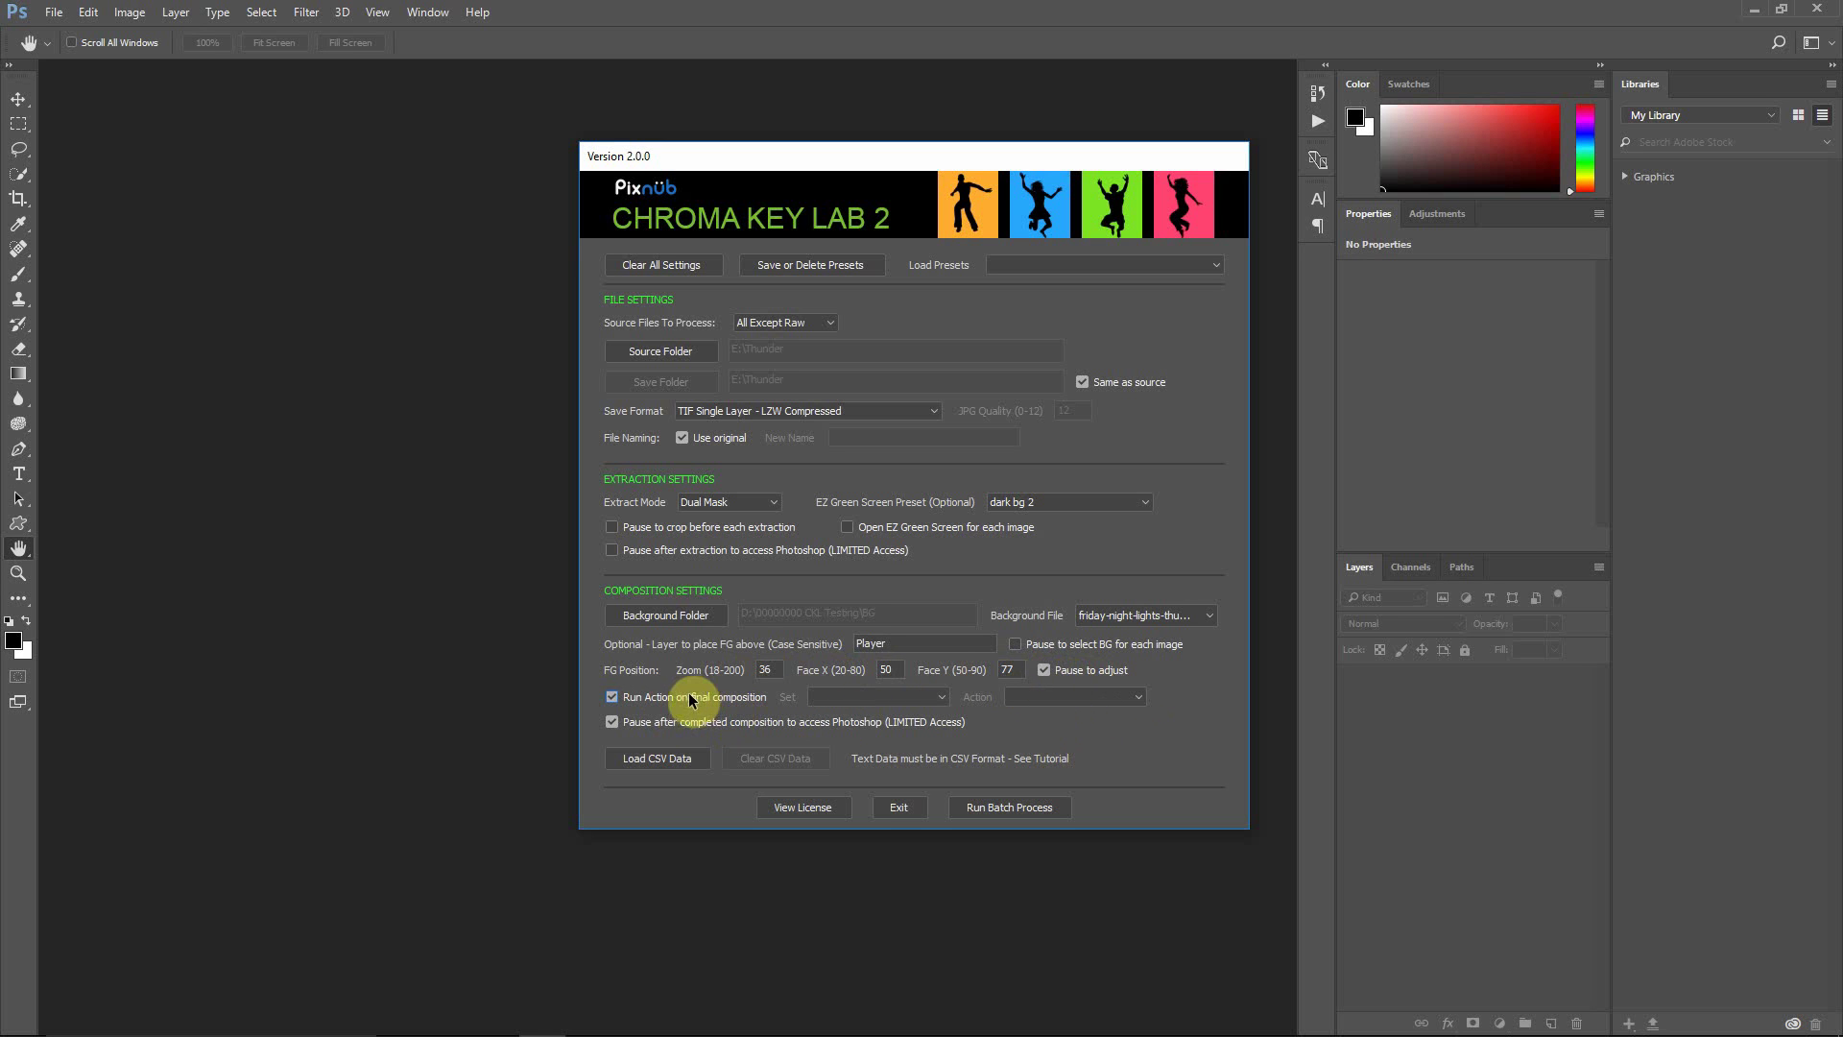
pyautogui.click(612, 696)
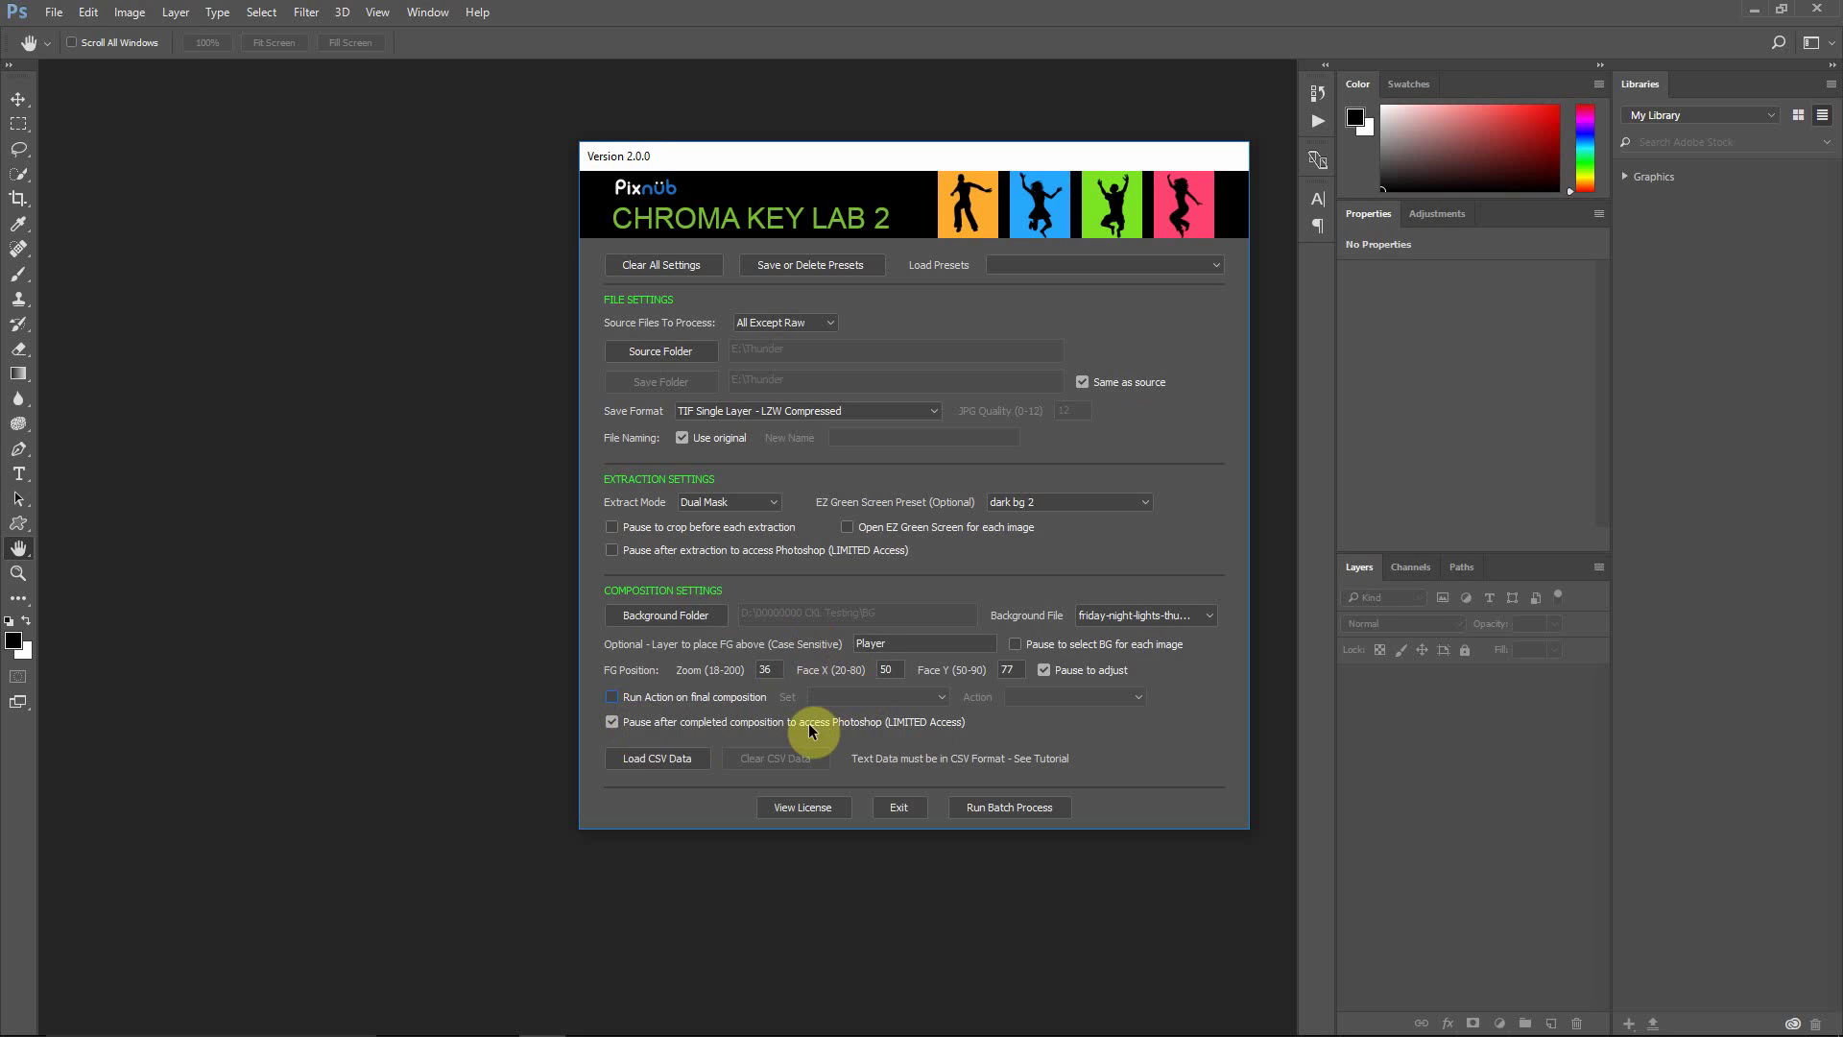
pyautogui.click(622, 726)
pyautogui.click(611, 724)
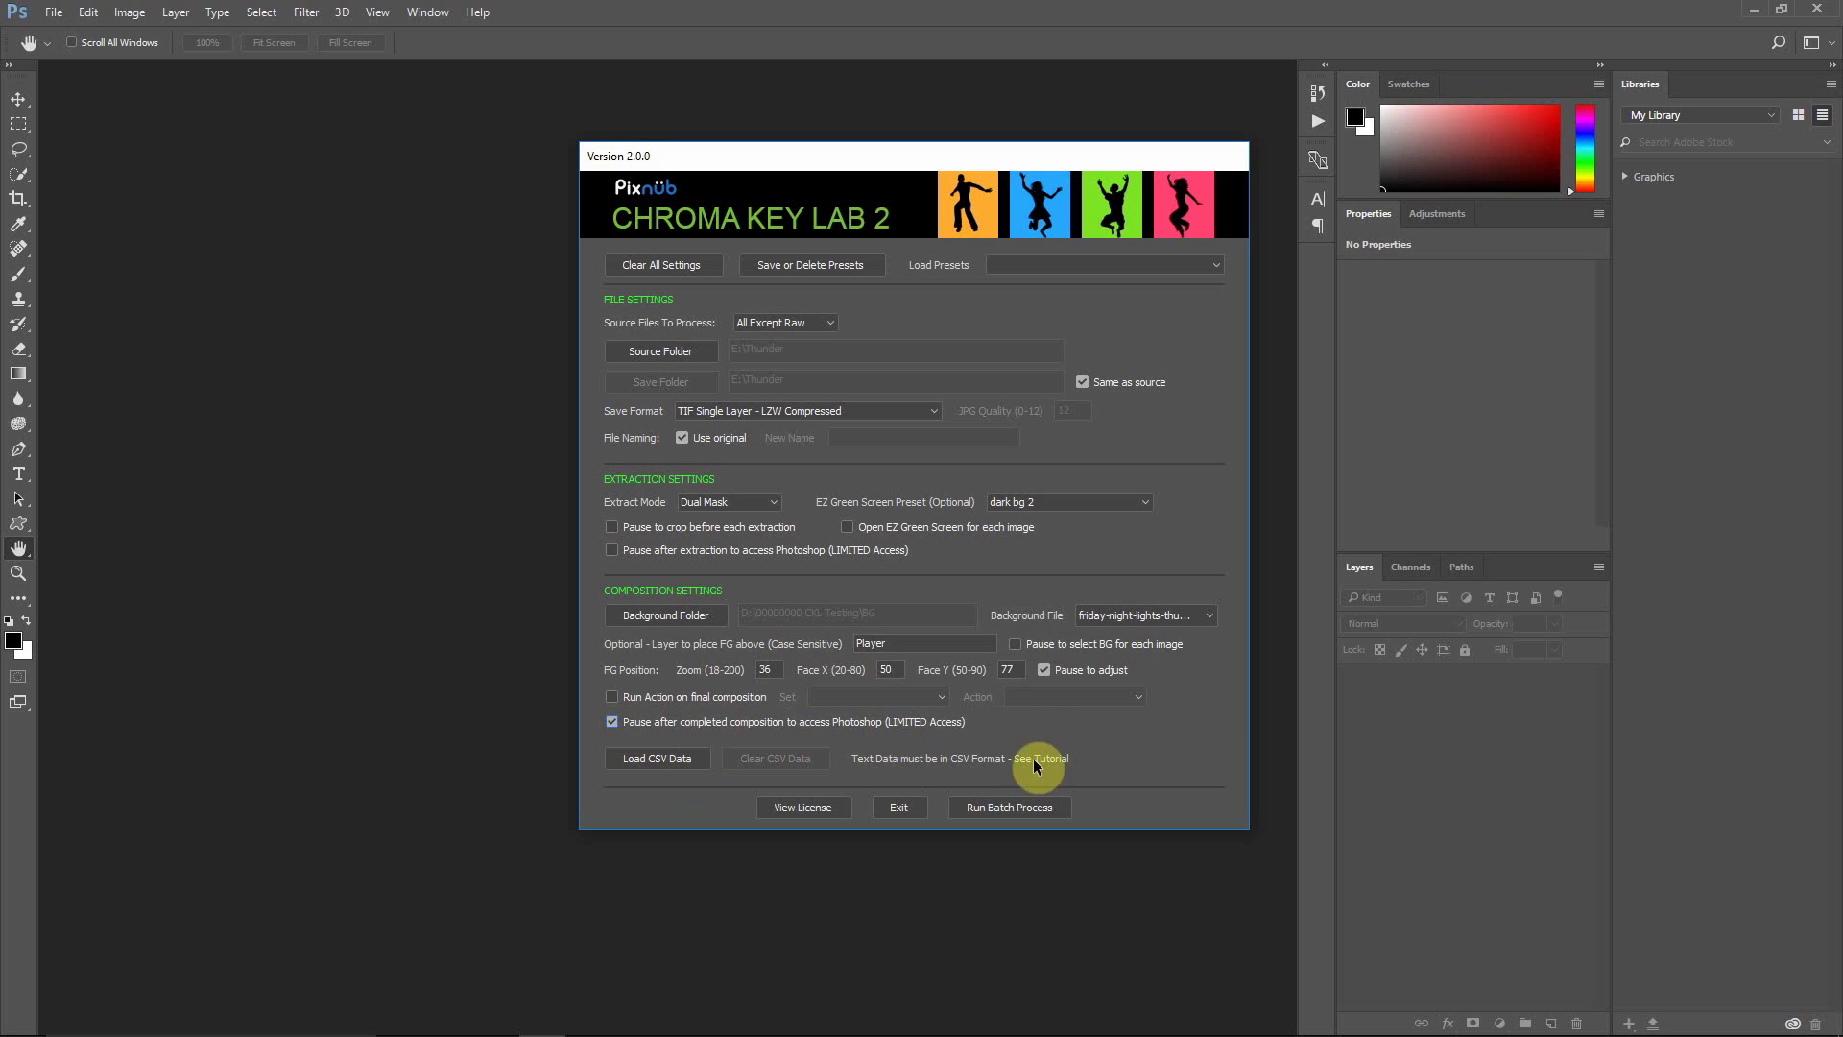
# Step: Load thunder text.csv as the CSV text data
pyautogui.click(686, 759)
pyautogui.doubleClick(1165, 309)
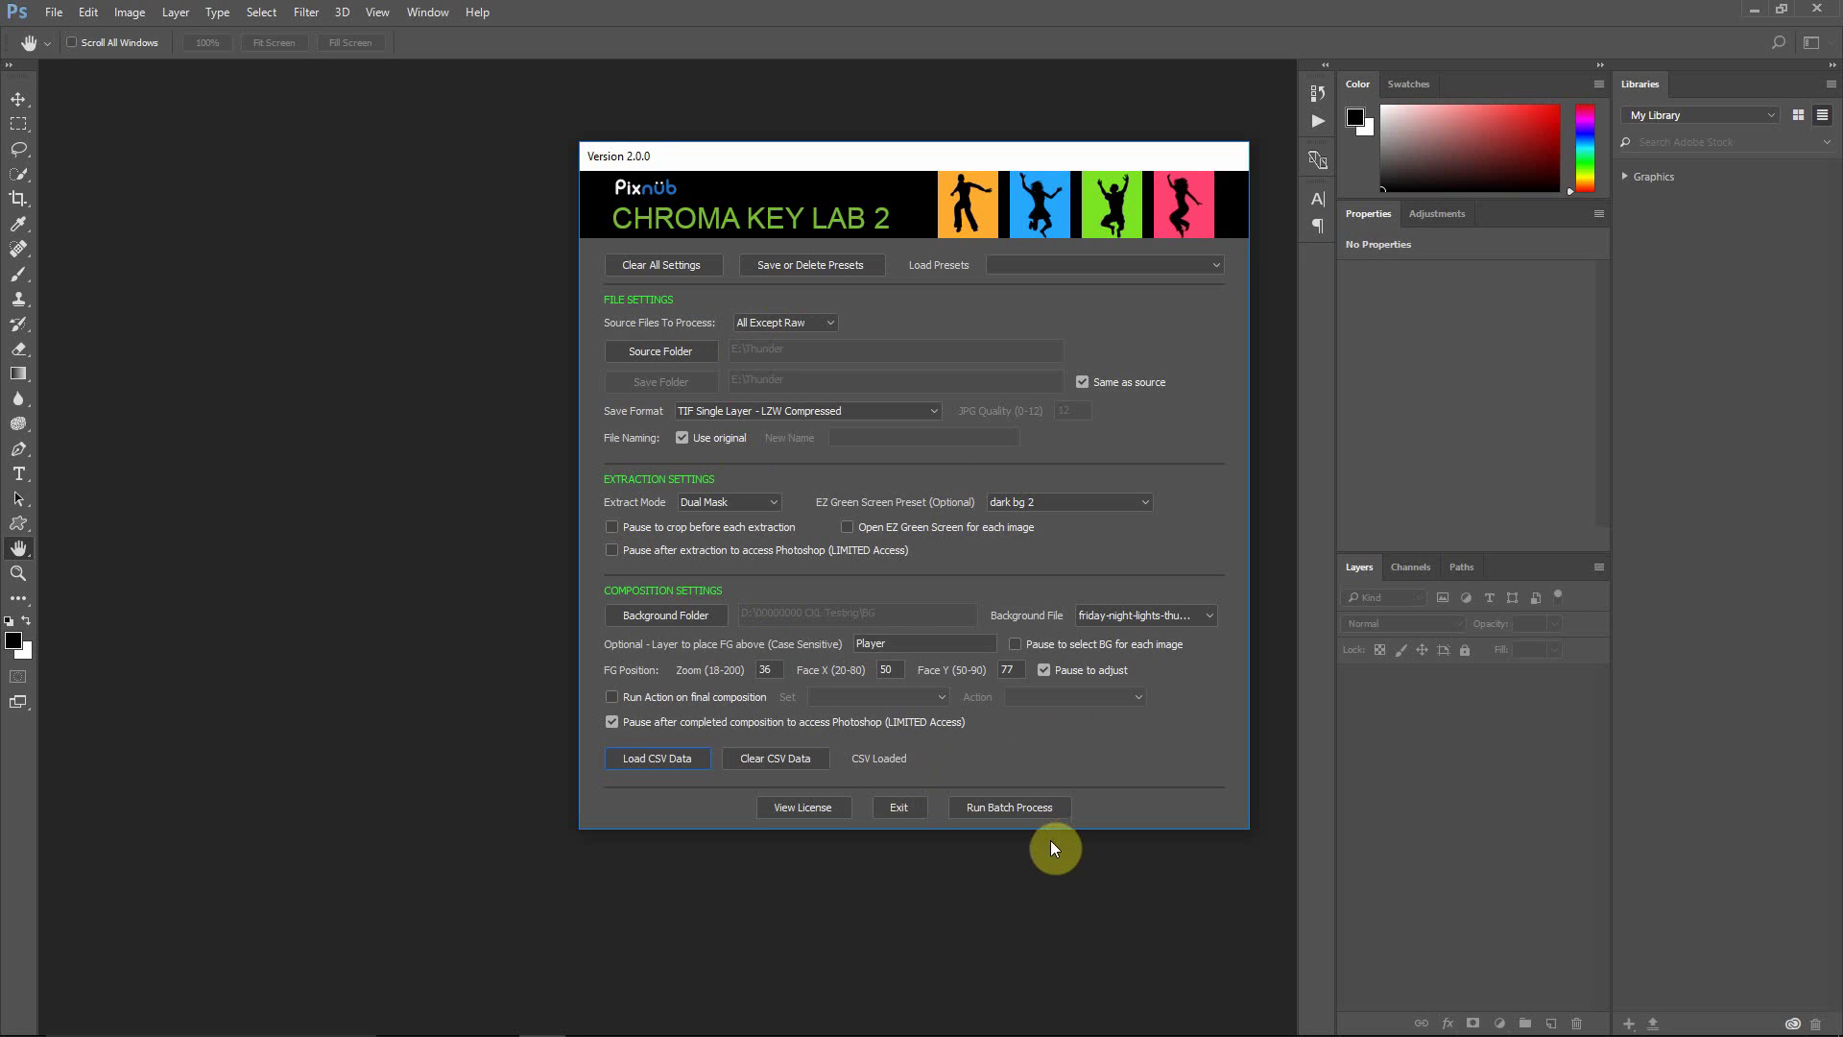
# Step: Run the batch process on the three player photos
pyautogui.click(1041, 811)
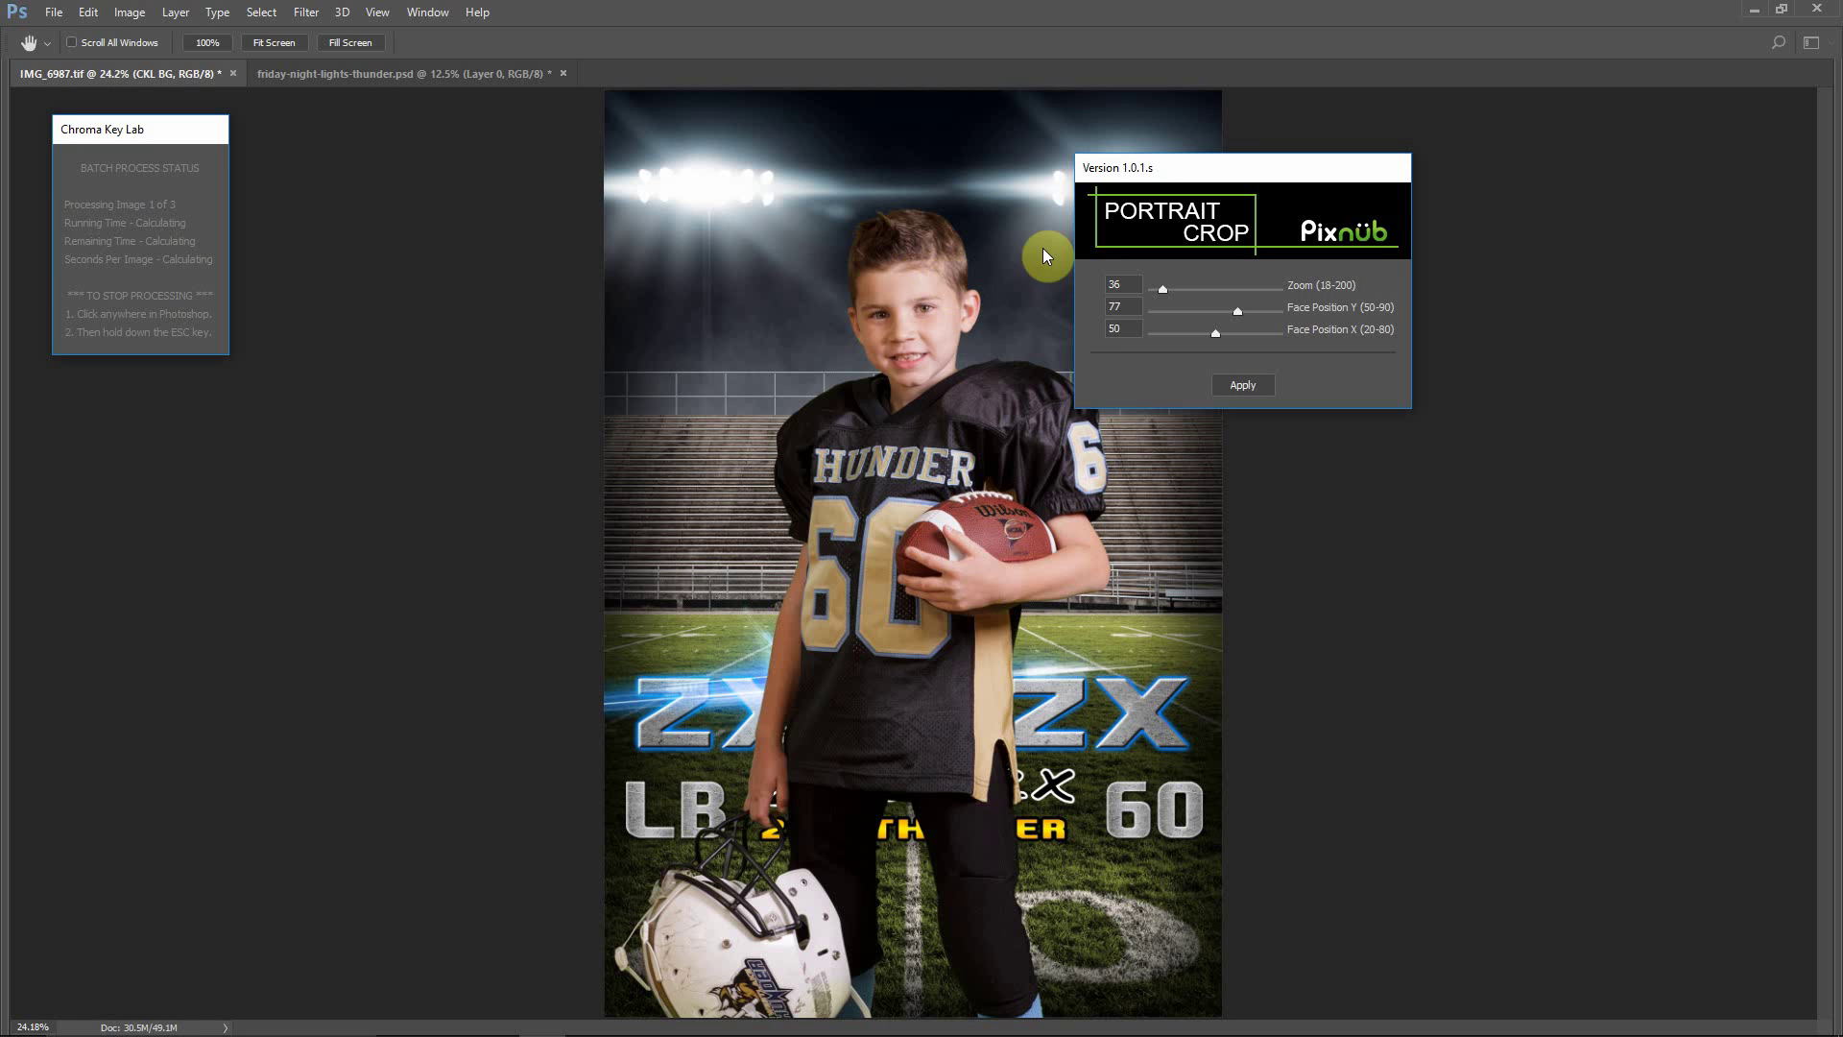
# Step: Drag the Portrait Crop window to the right, clear of the player photo
pyautogui.moveTo(1169, 174); pyautogui.dragTo(1294, 221)
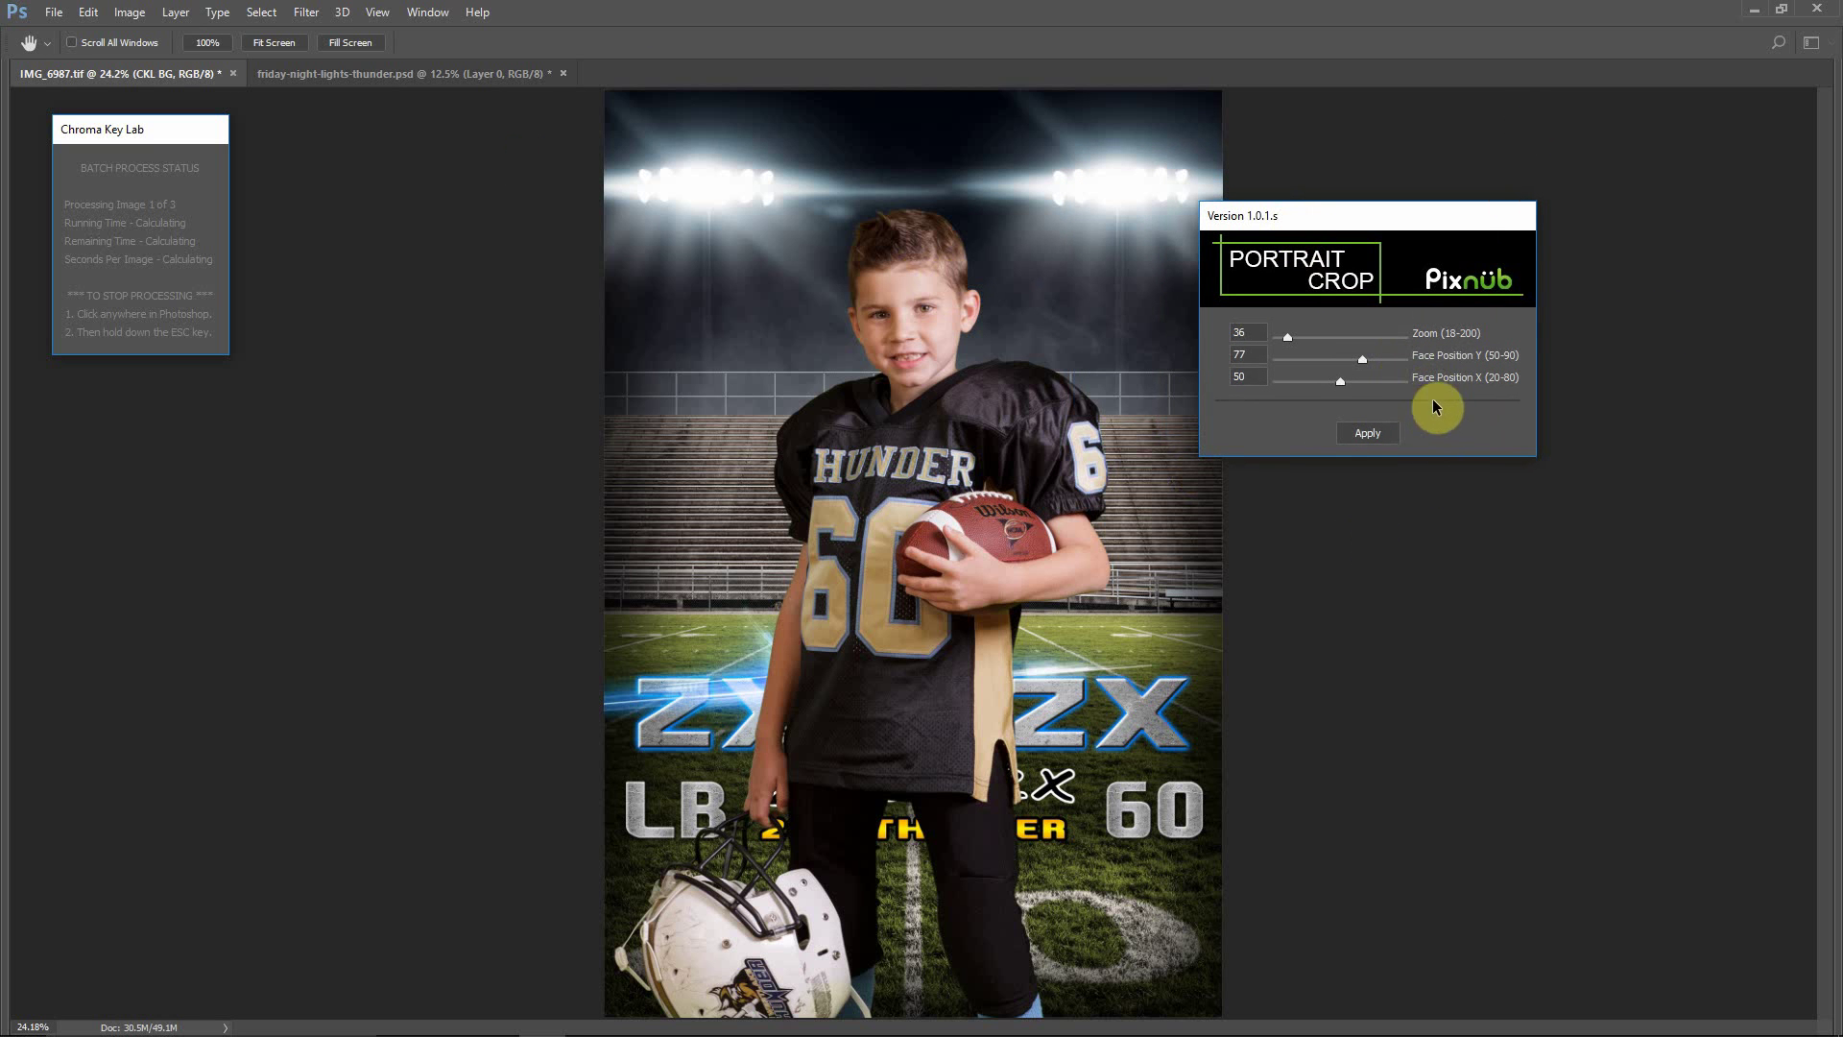
pyautogui.moveTo(1372, 221); pyautogui.dragTo(1314, 207)
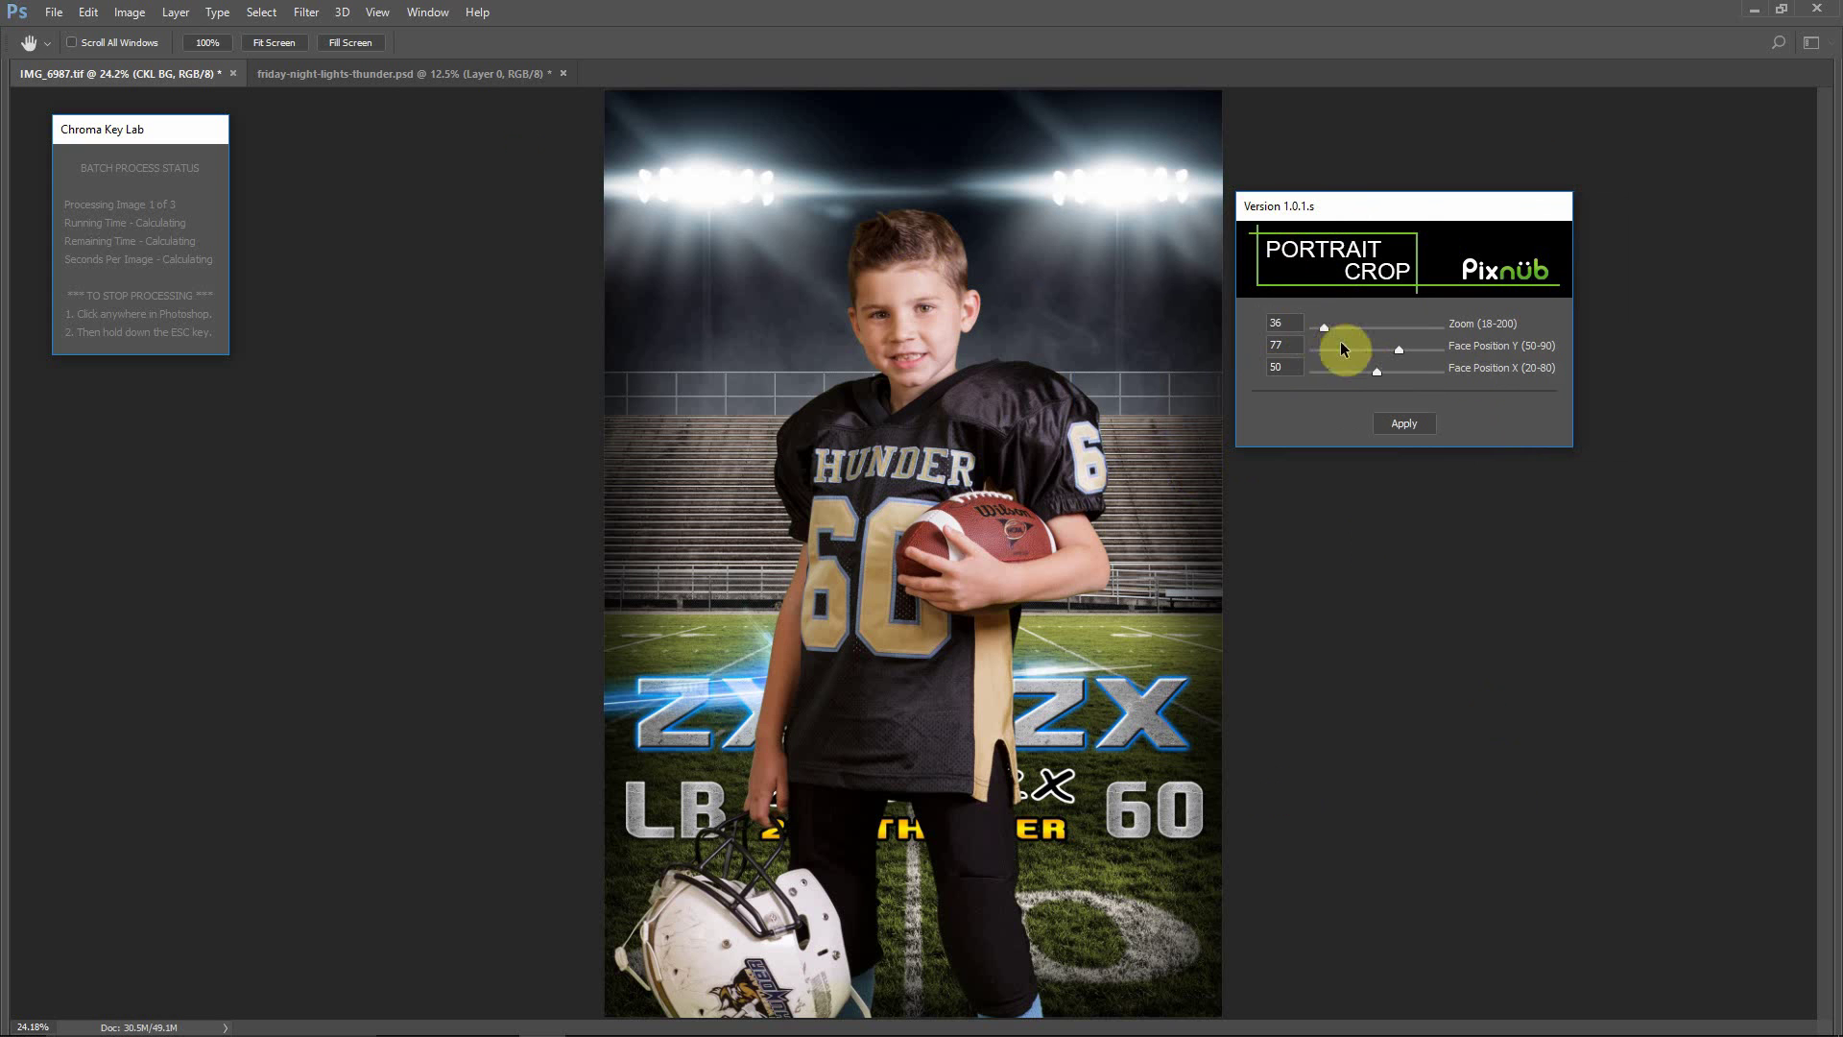
# Step: Adjust the Portrait Crop sliders to zoom 45, face Y 83 and face X 36
pyautogui.moveTo(1348, 331); pyautogui.dragTo(1351, 328)
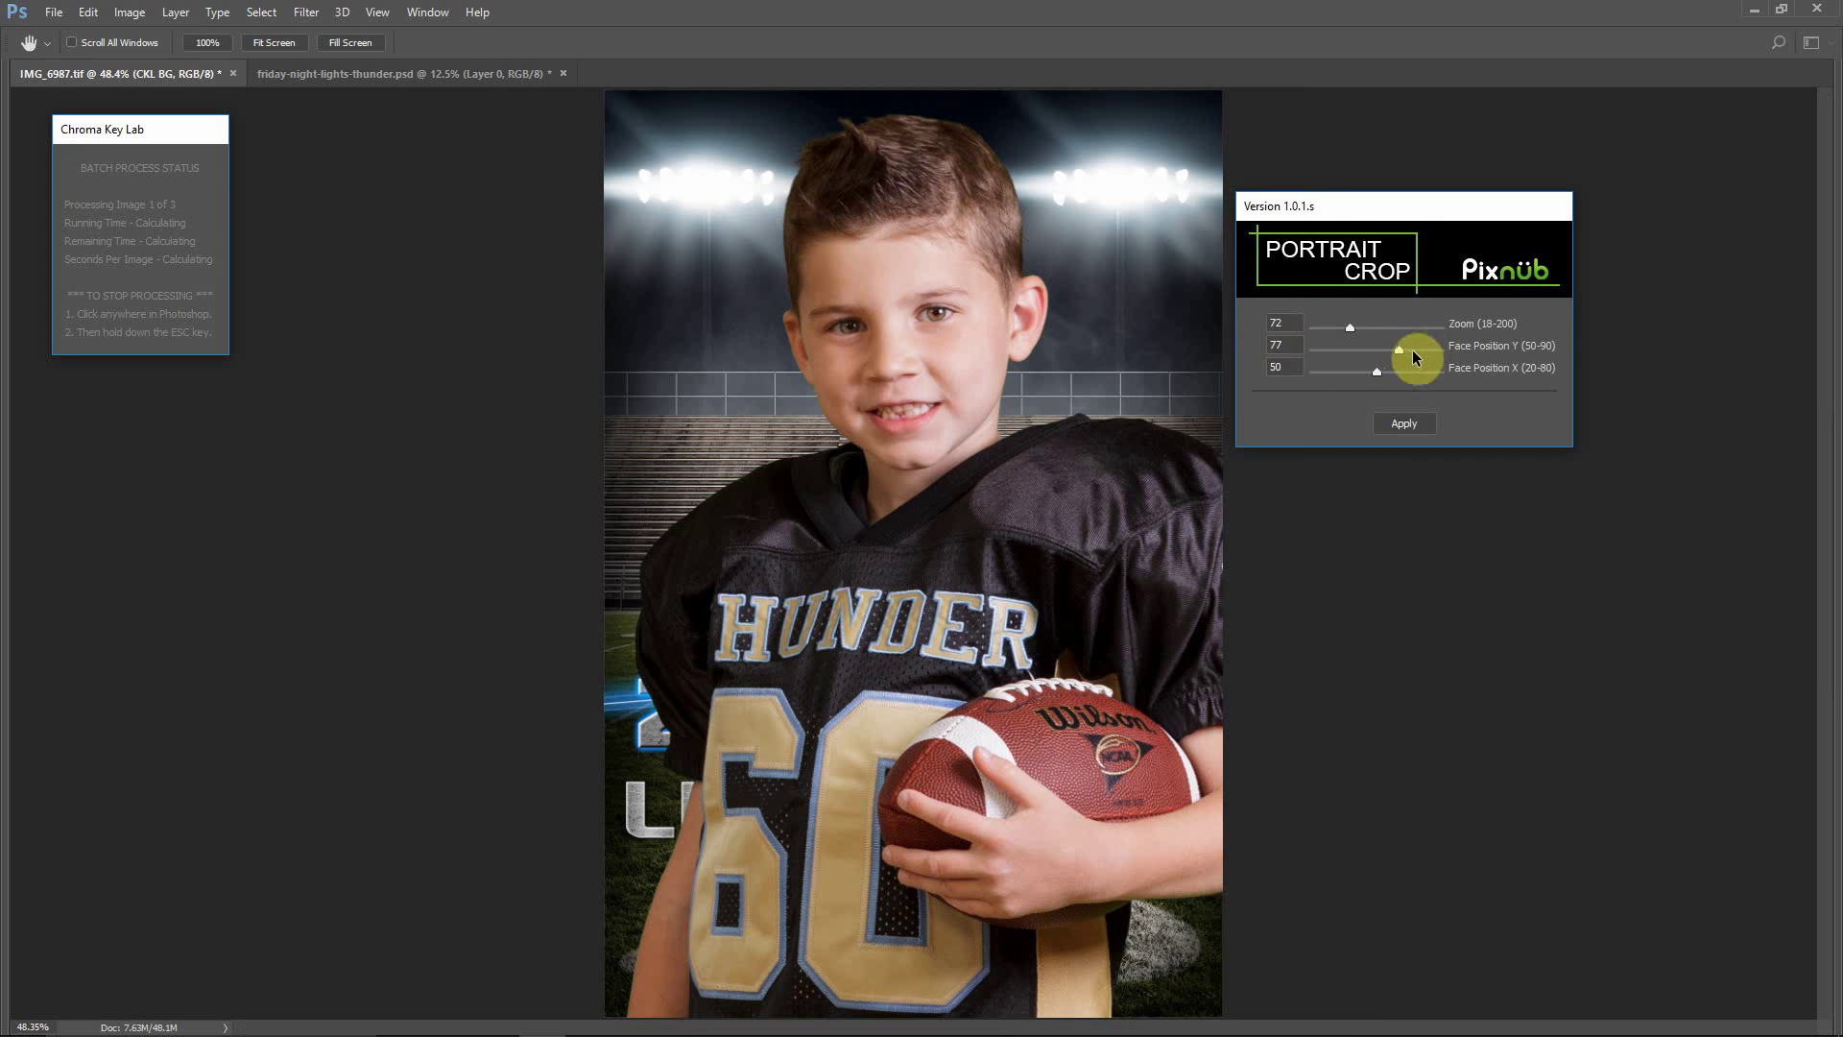
pyautogui.moveTo(1408, 351); pyautogui.dragTo(1419, 350)
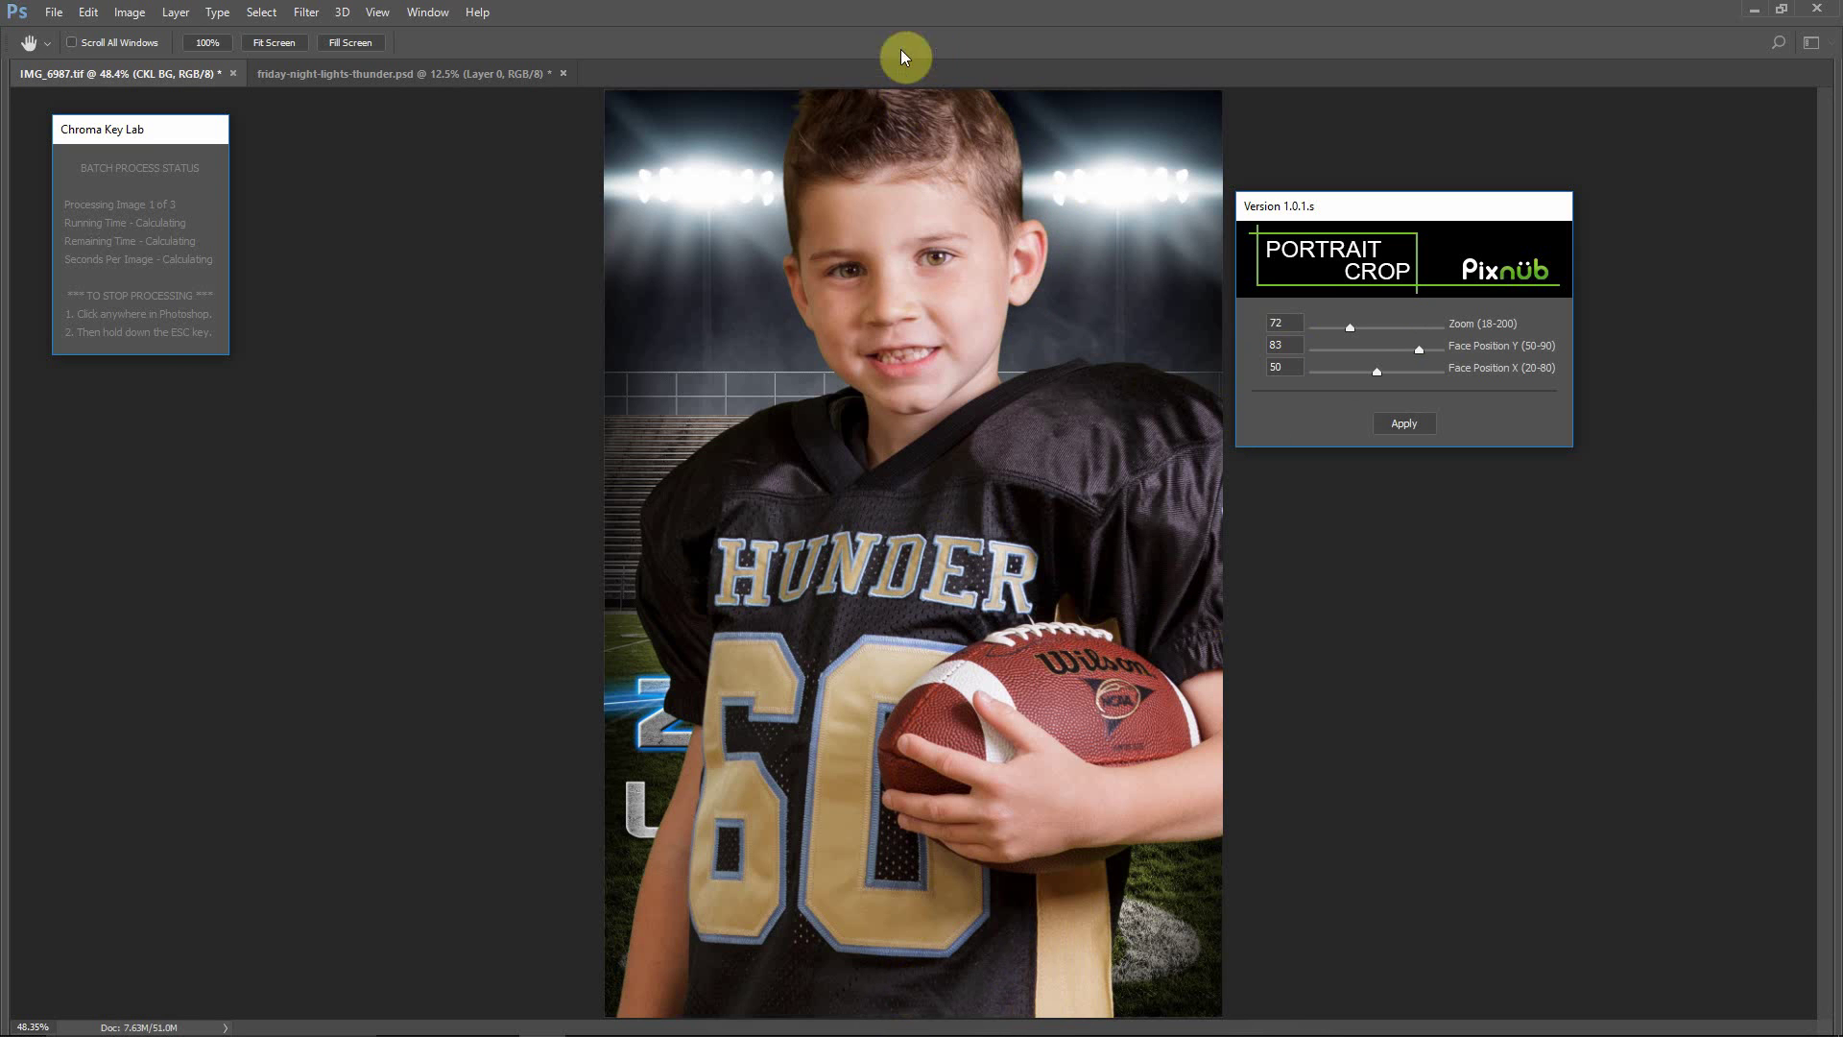
pyautogui.click(810, 428)
pyautogui.moveTo(1345, 373); pyautogui.dragTo(1340, 373)
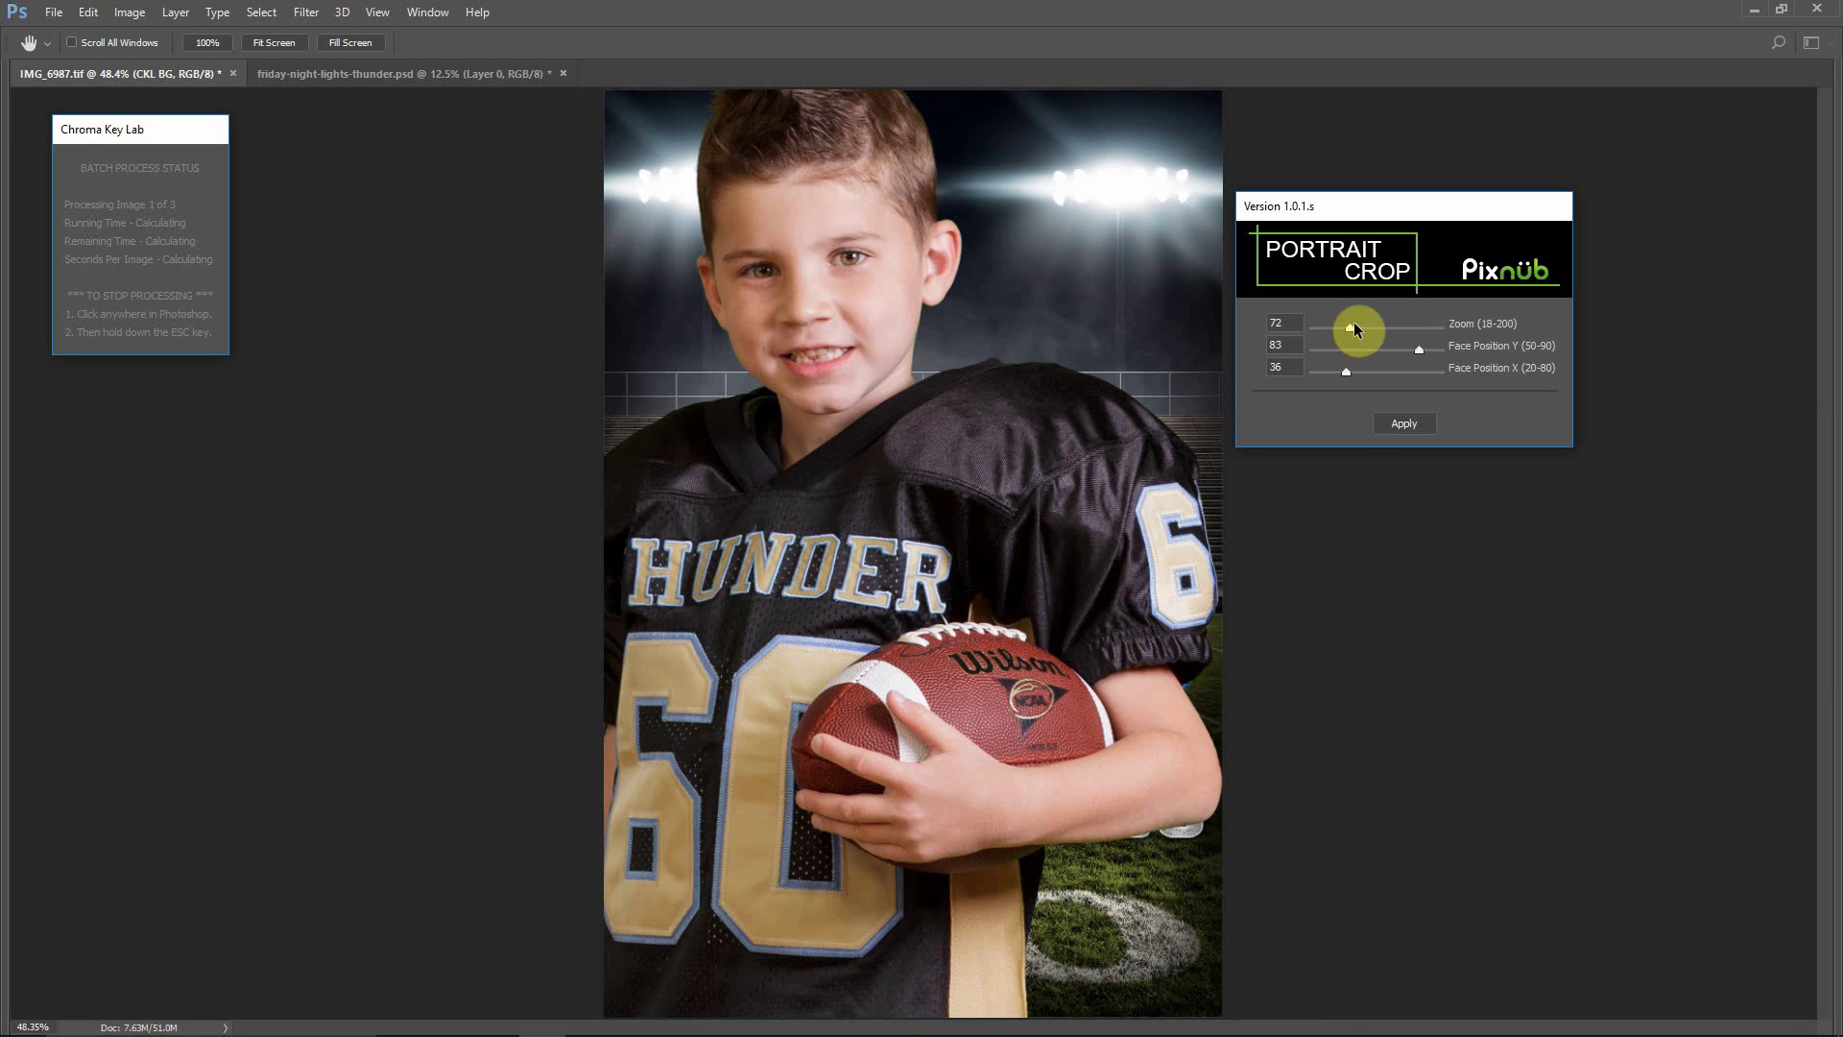
pyautogui.moveTo(1338, 329); pyautogui.dragTo(1329, 328)
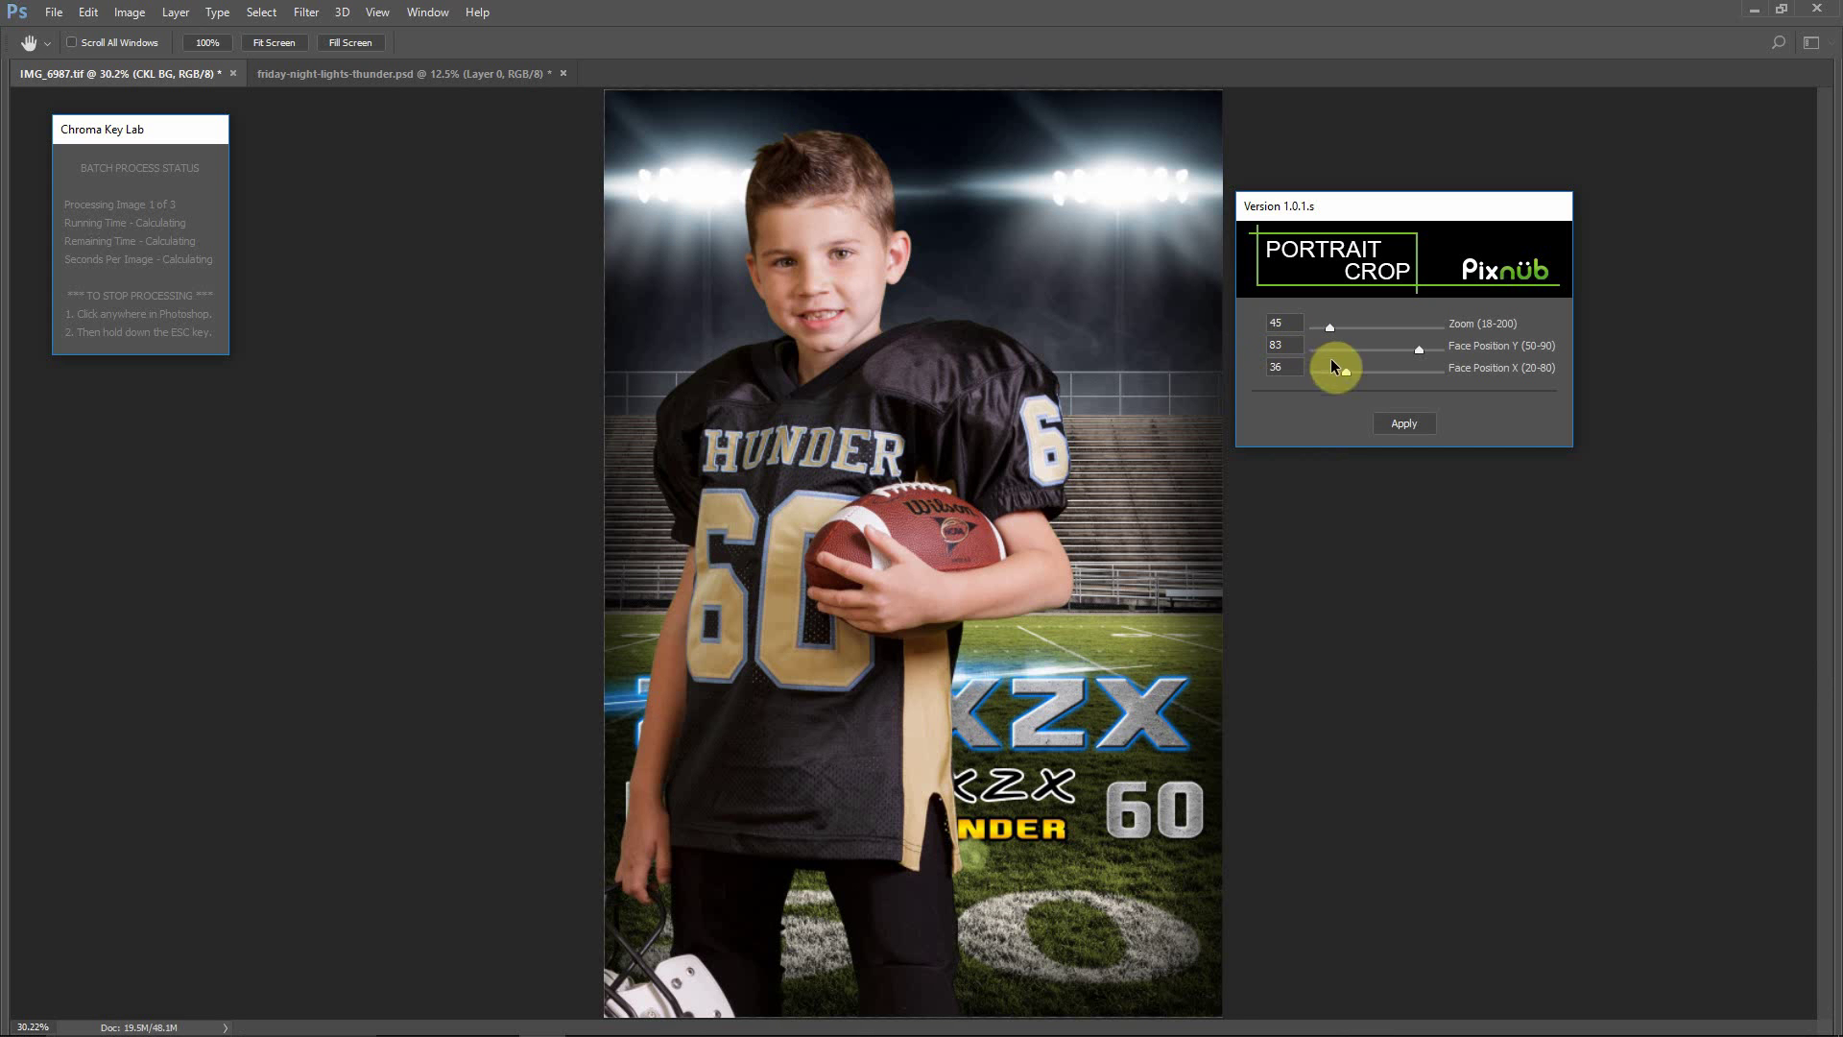
# Step: In Portrait Crop, move the face position to X 68 and zoom in to 80
pyautogui.moveTo(1338, 369); pyautogui.dragTo(1415, 373)
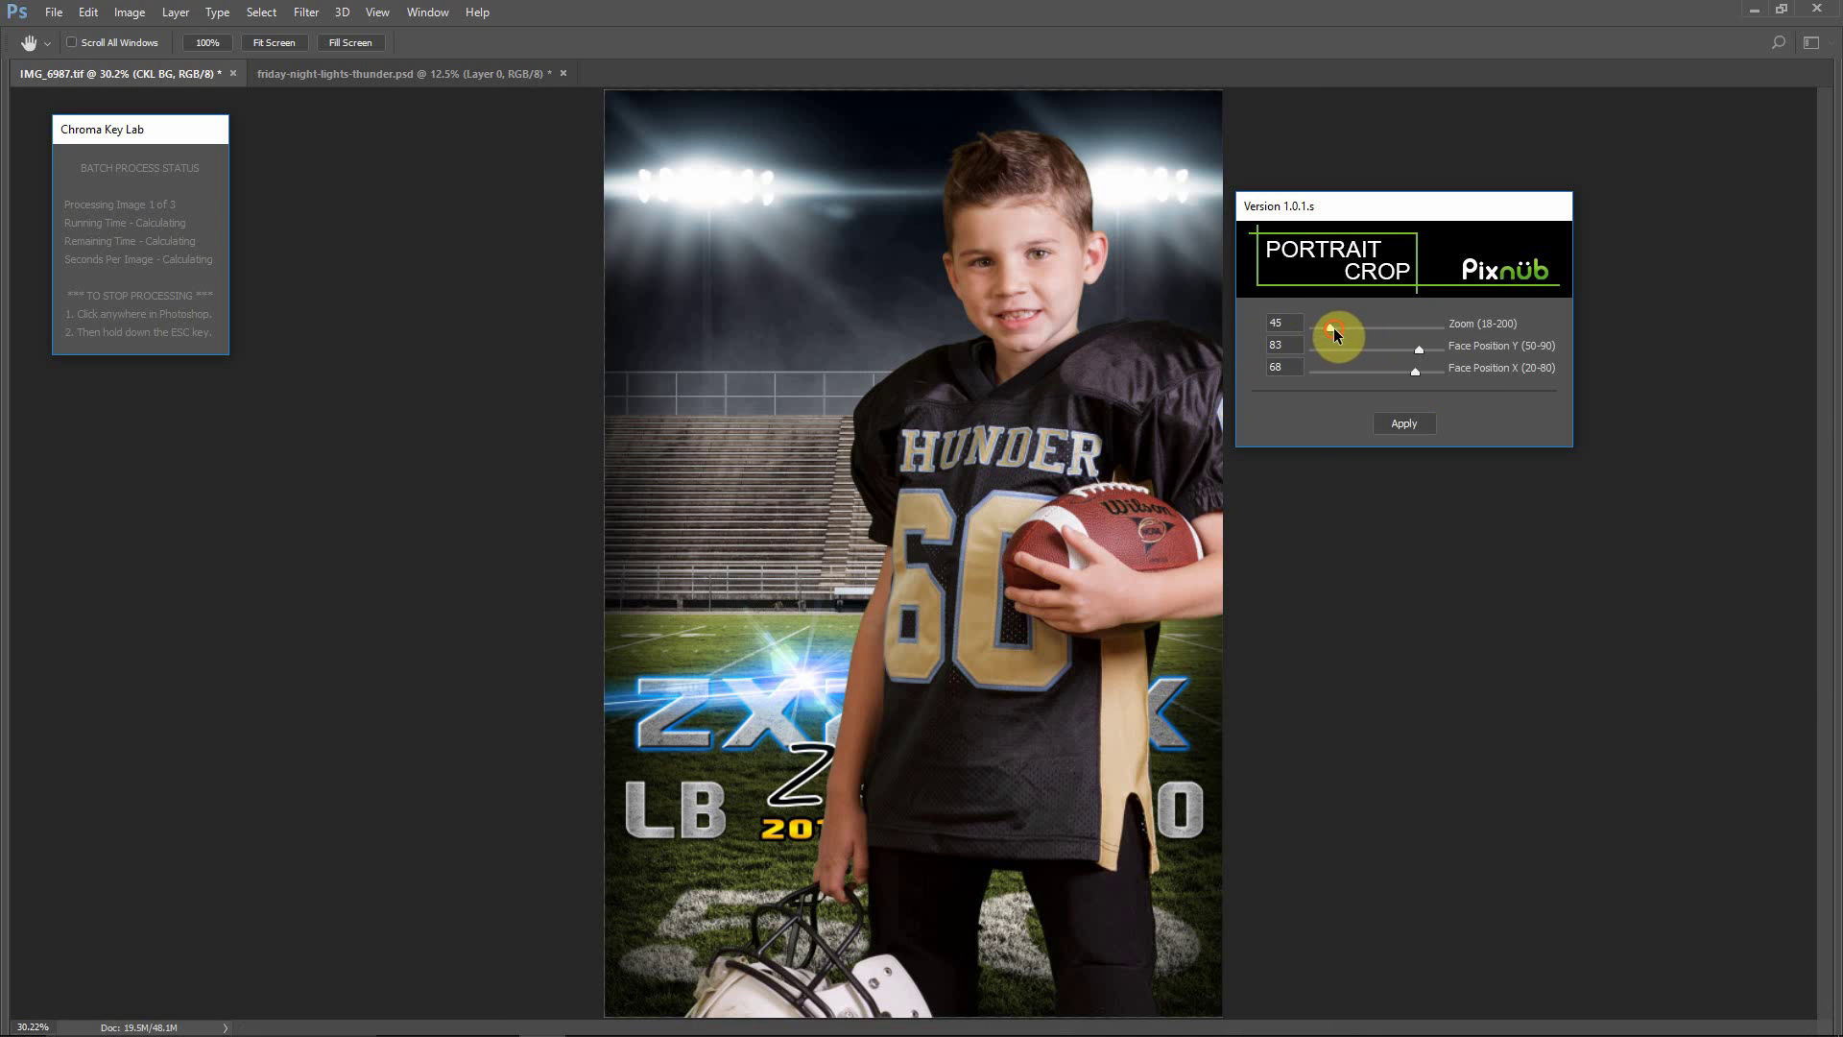
pyautogui.moveTo(1343, 329); pyautogui.dragTo(1357, 328)
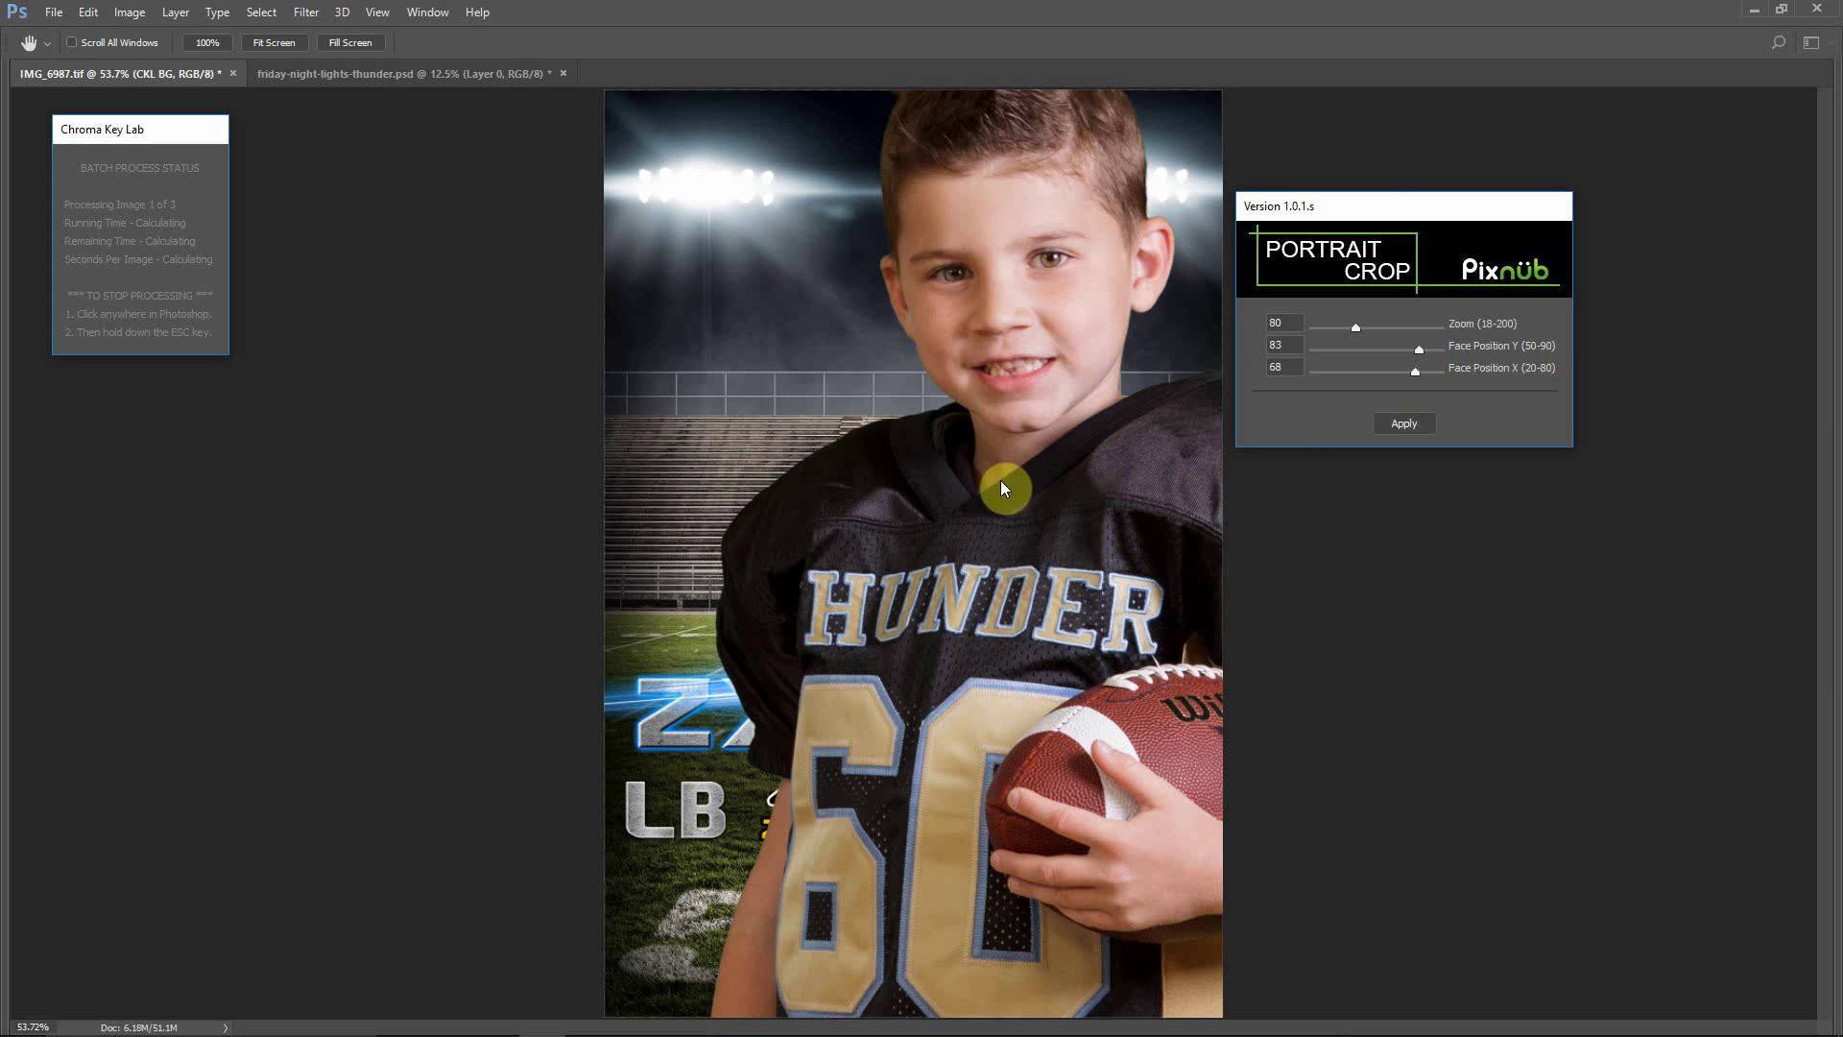
# Step: Enter zoom 36, face Y 77 and face X 50 in Portrait Crop, then apply the crop
pyautogui.doubleClick(1277, 323)
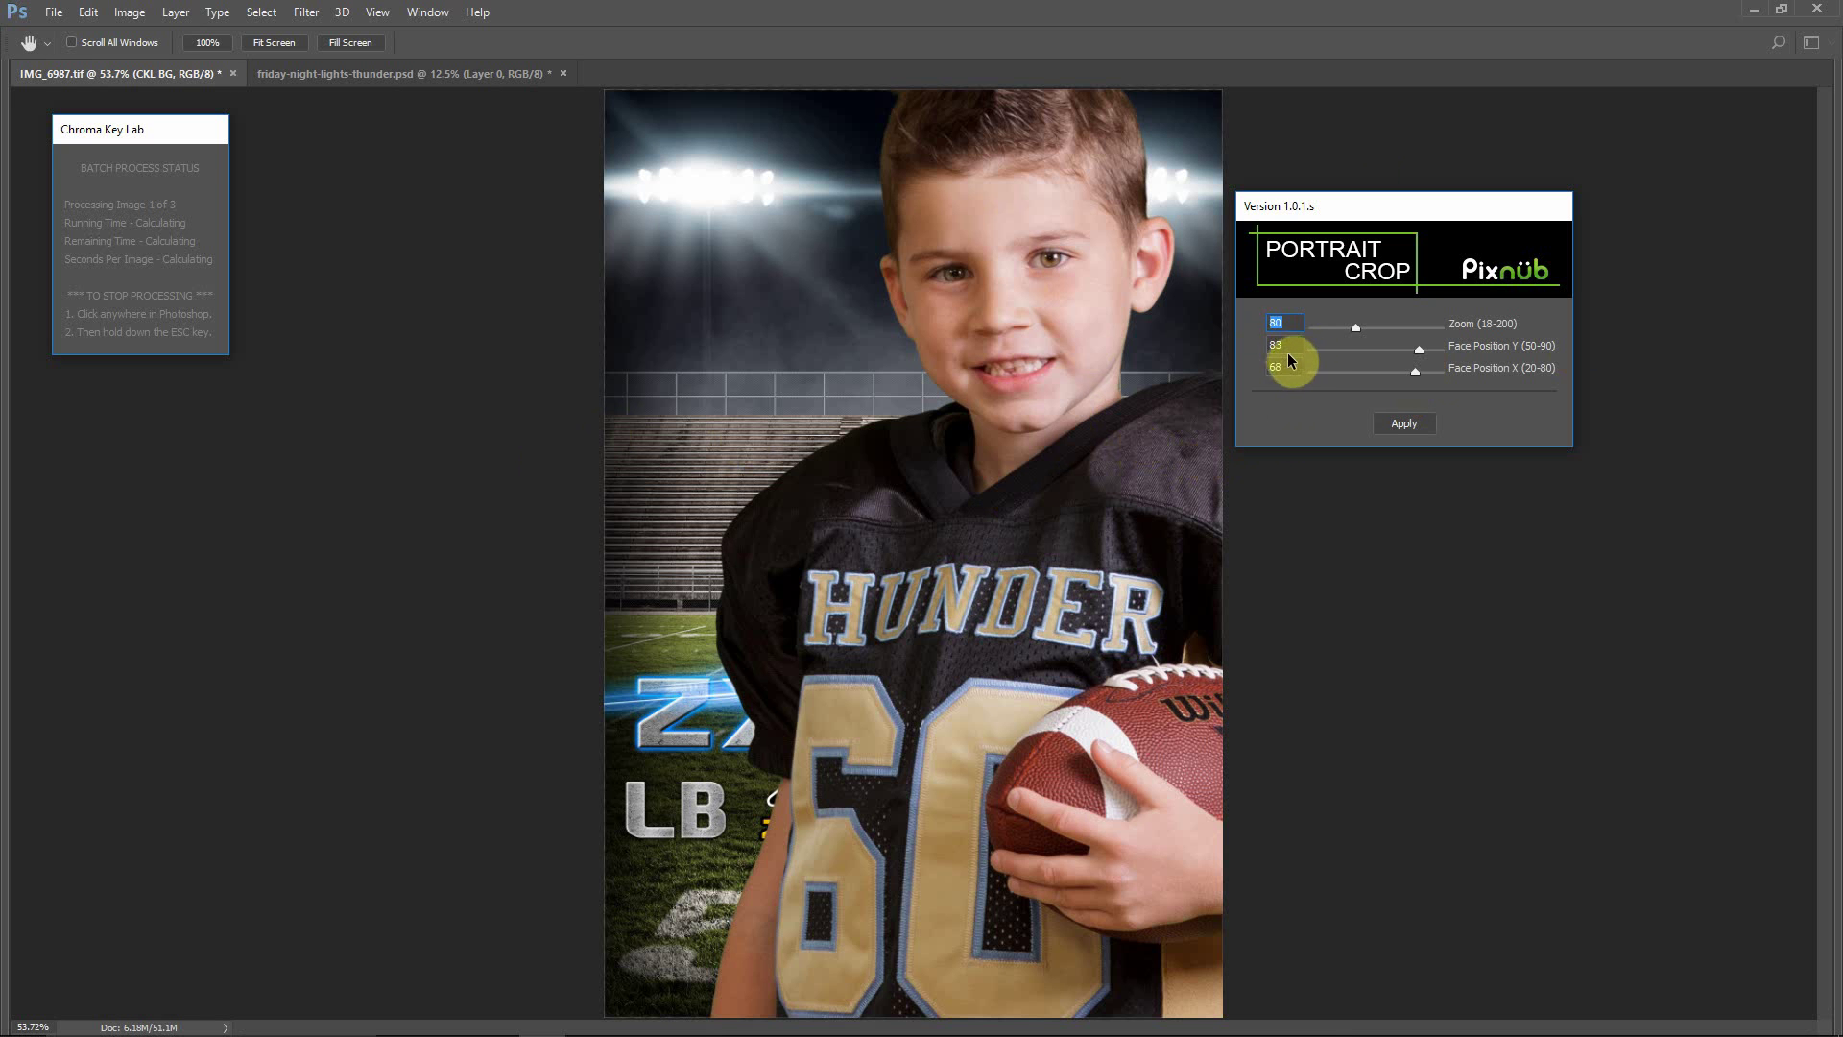
pyautogui.write('36')
pyautogui.click(1287, 345)
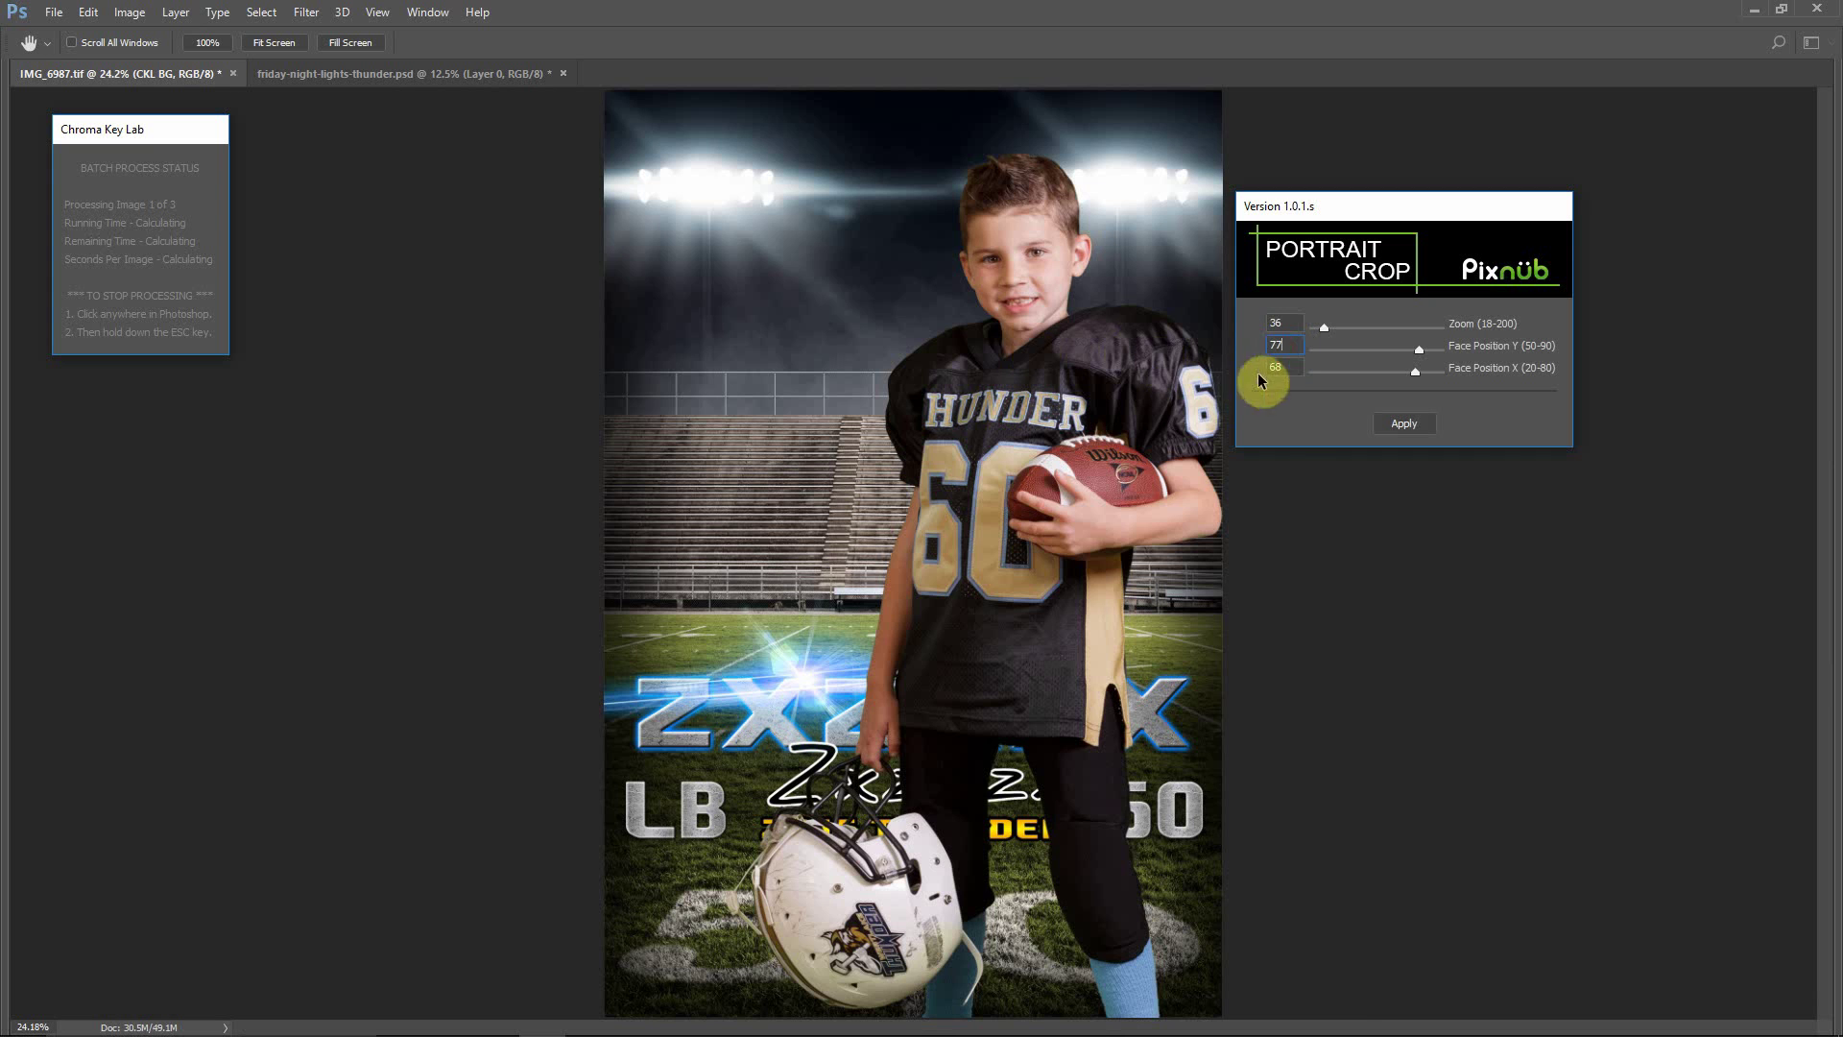
pyautogui.write('77')
pyautogui.click(1280, 369)
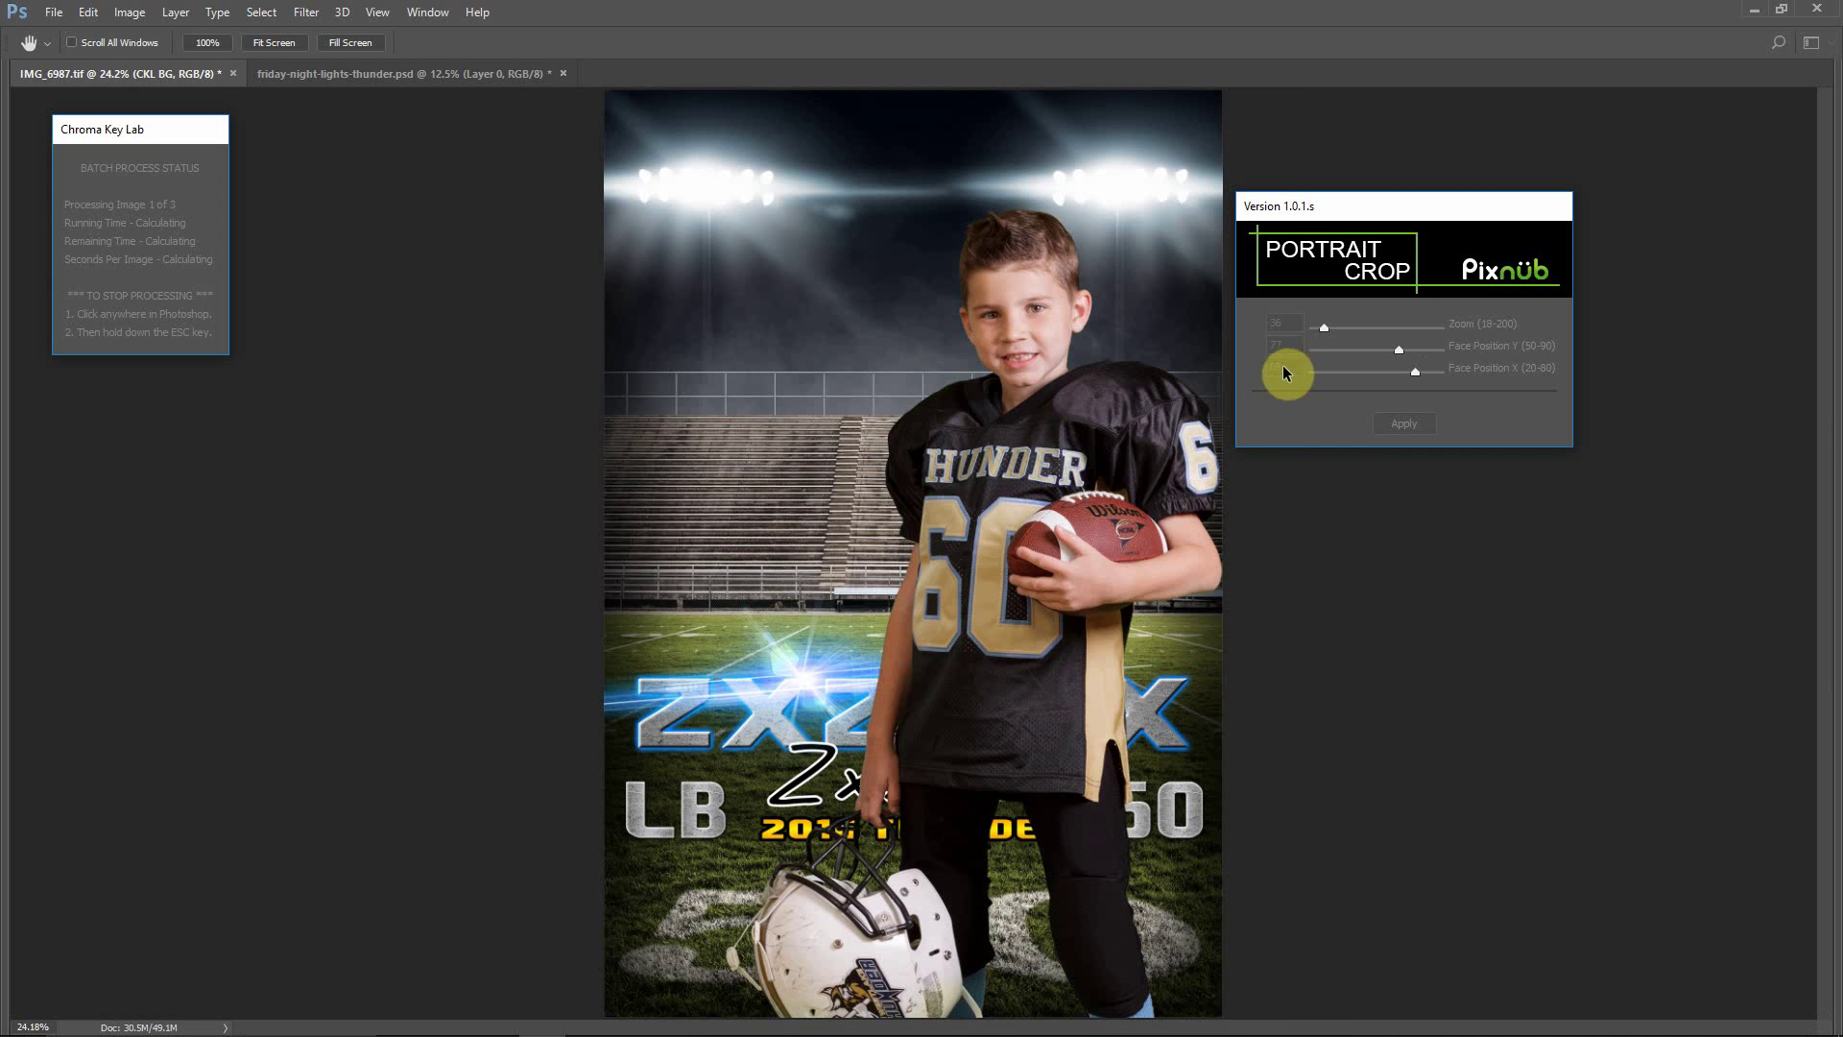
pyautogui.doubleClick(1291, 366)
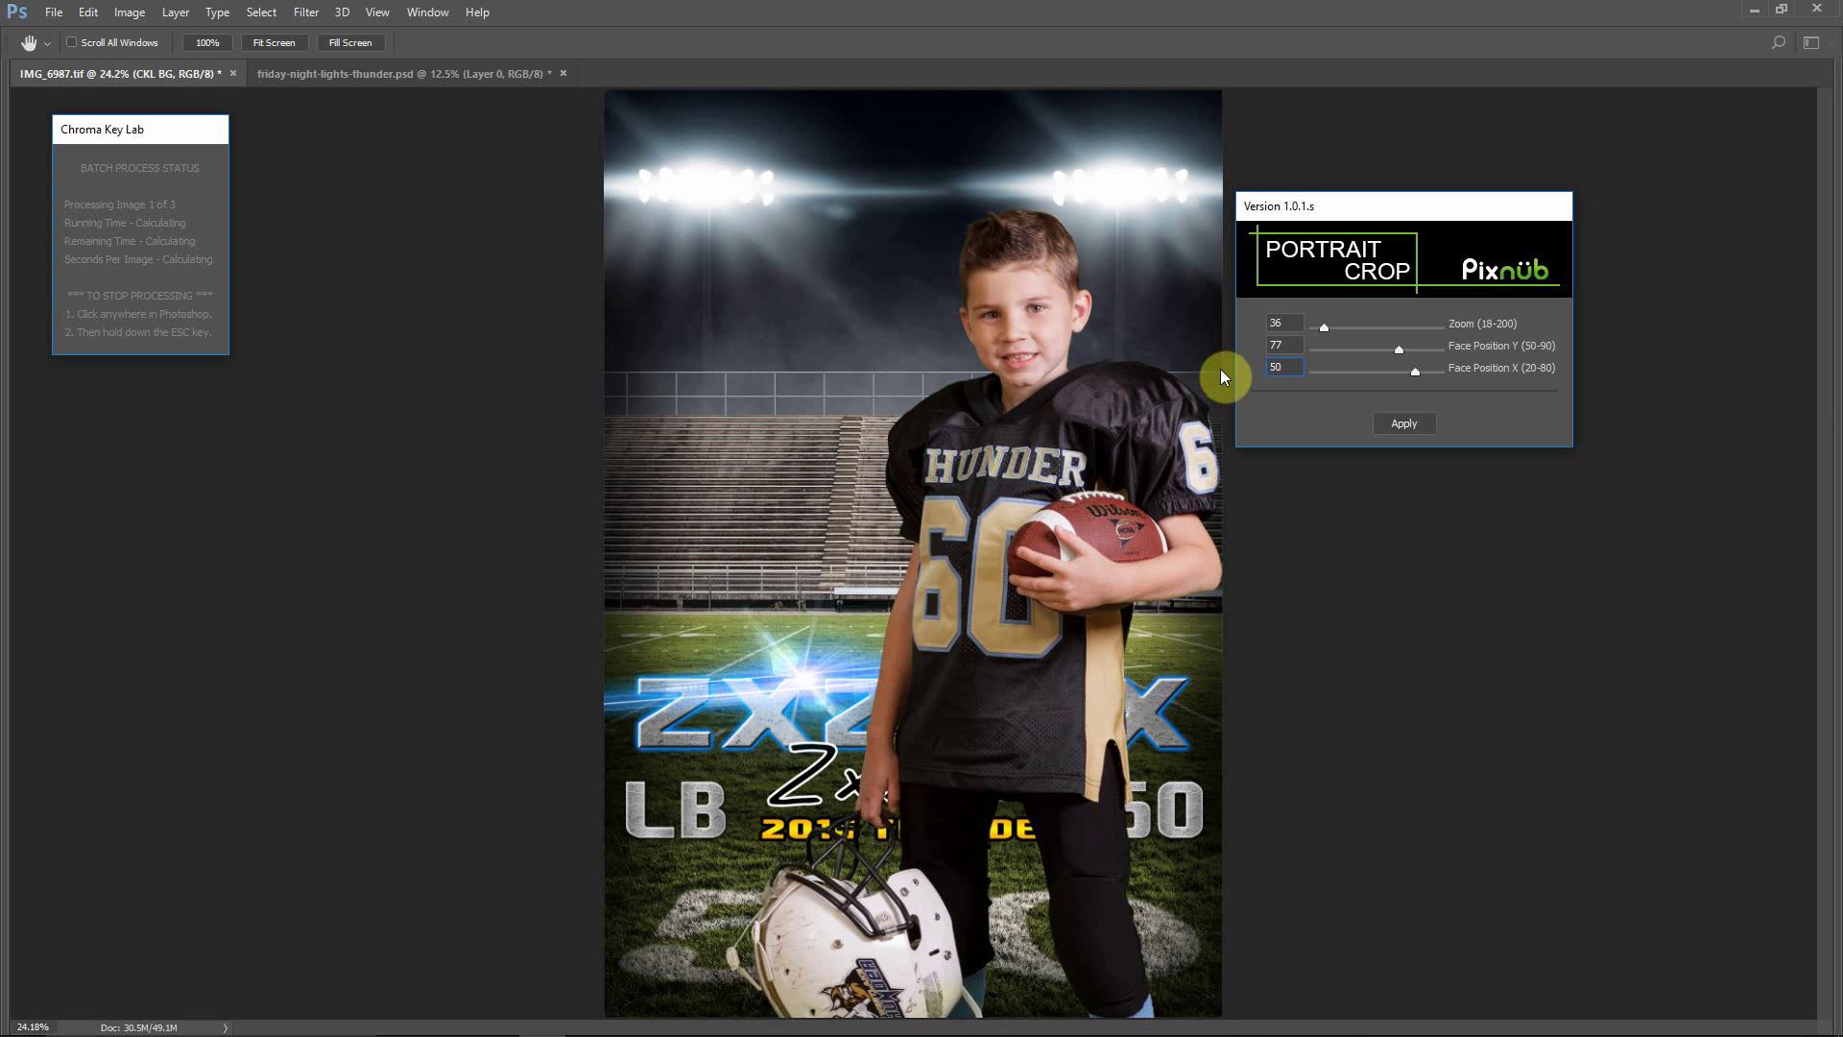
pyautogui.click(1285, 348)
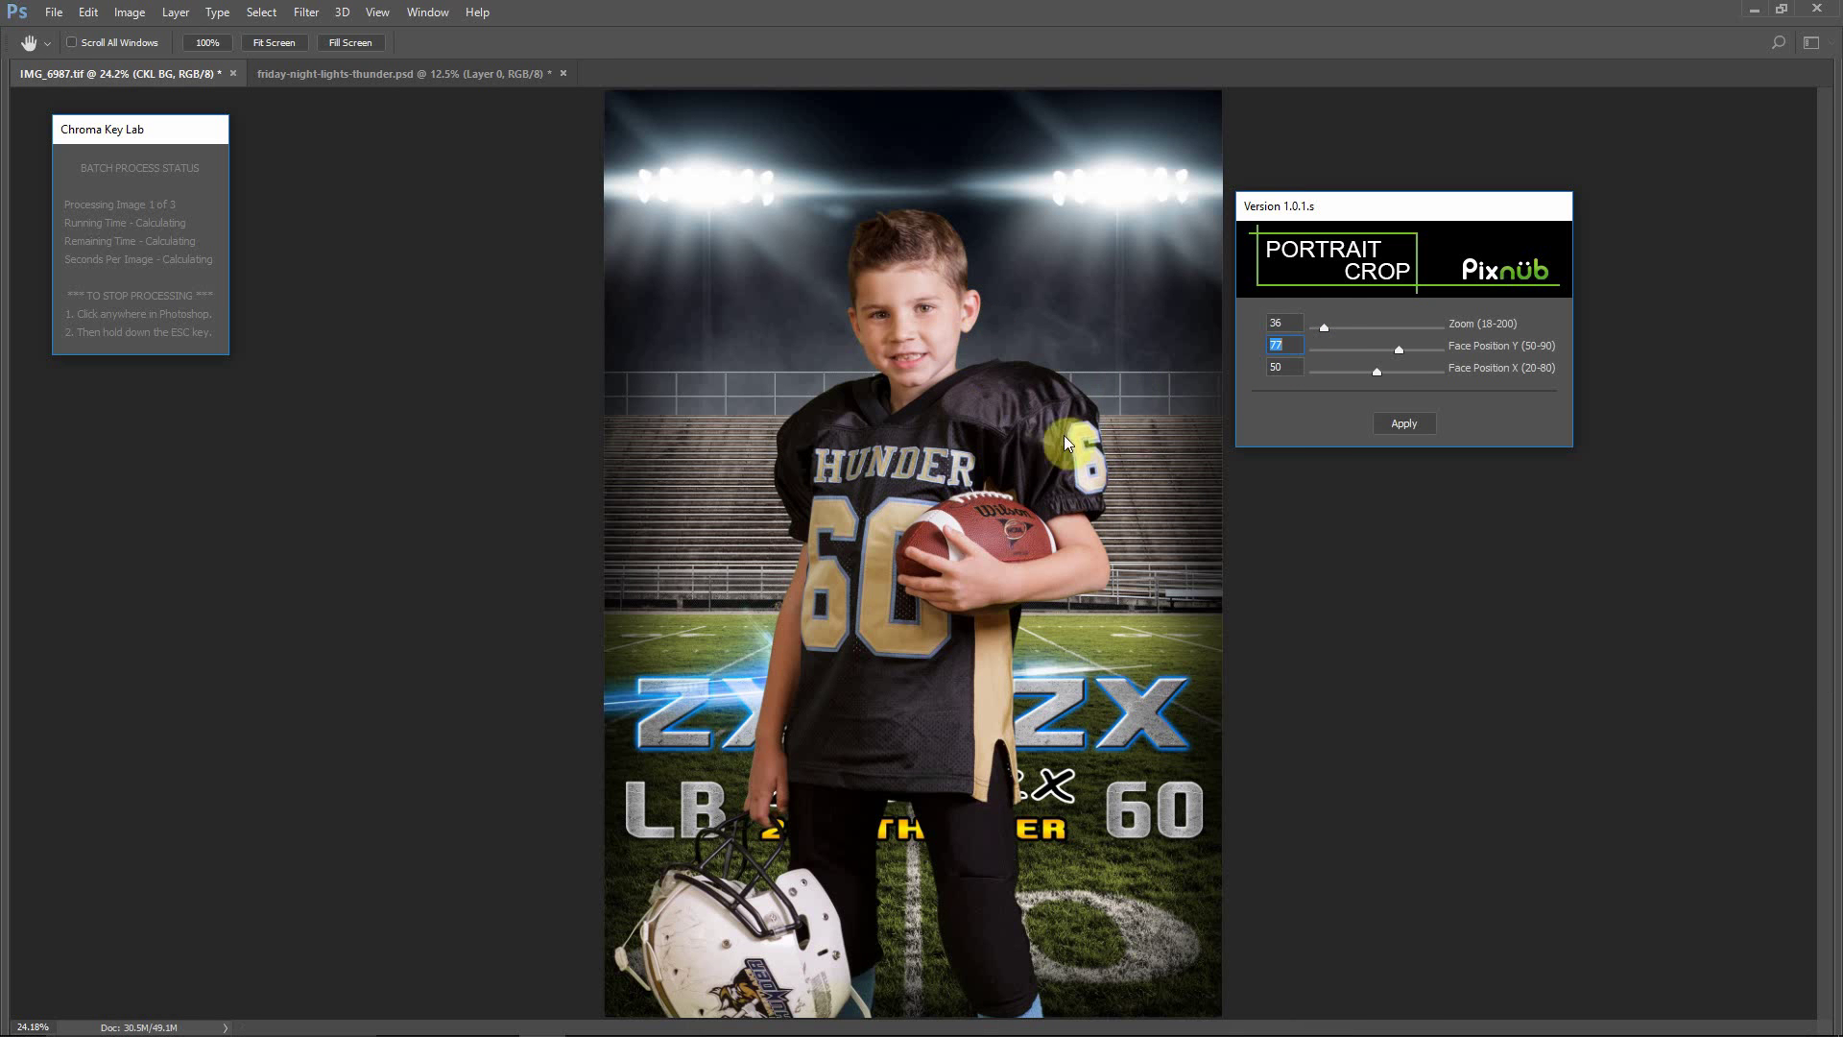
pyautogui.click(1419, 423)
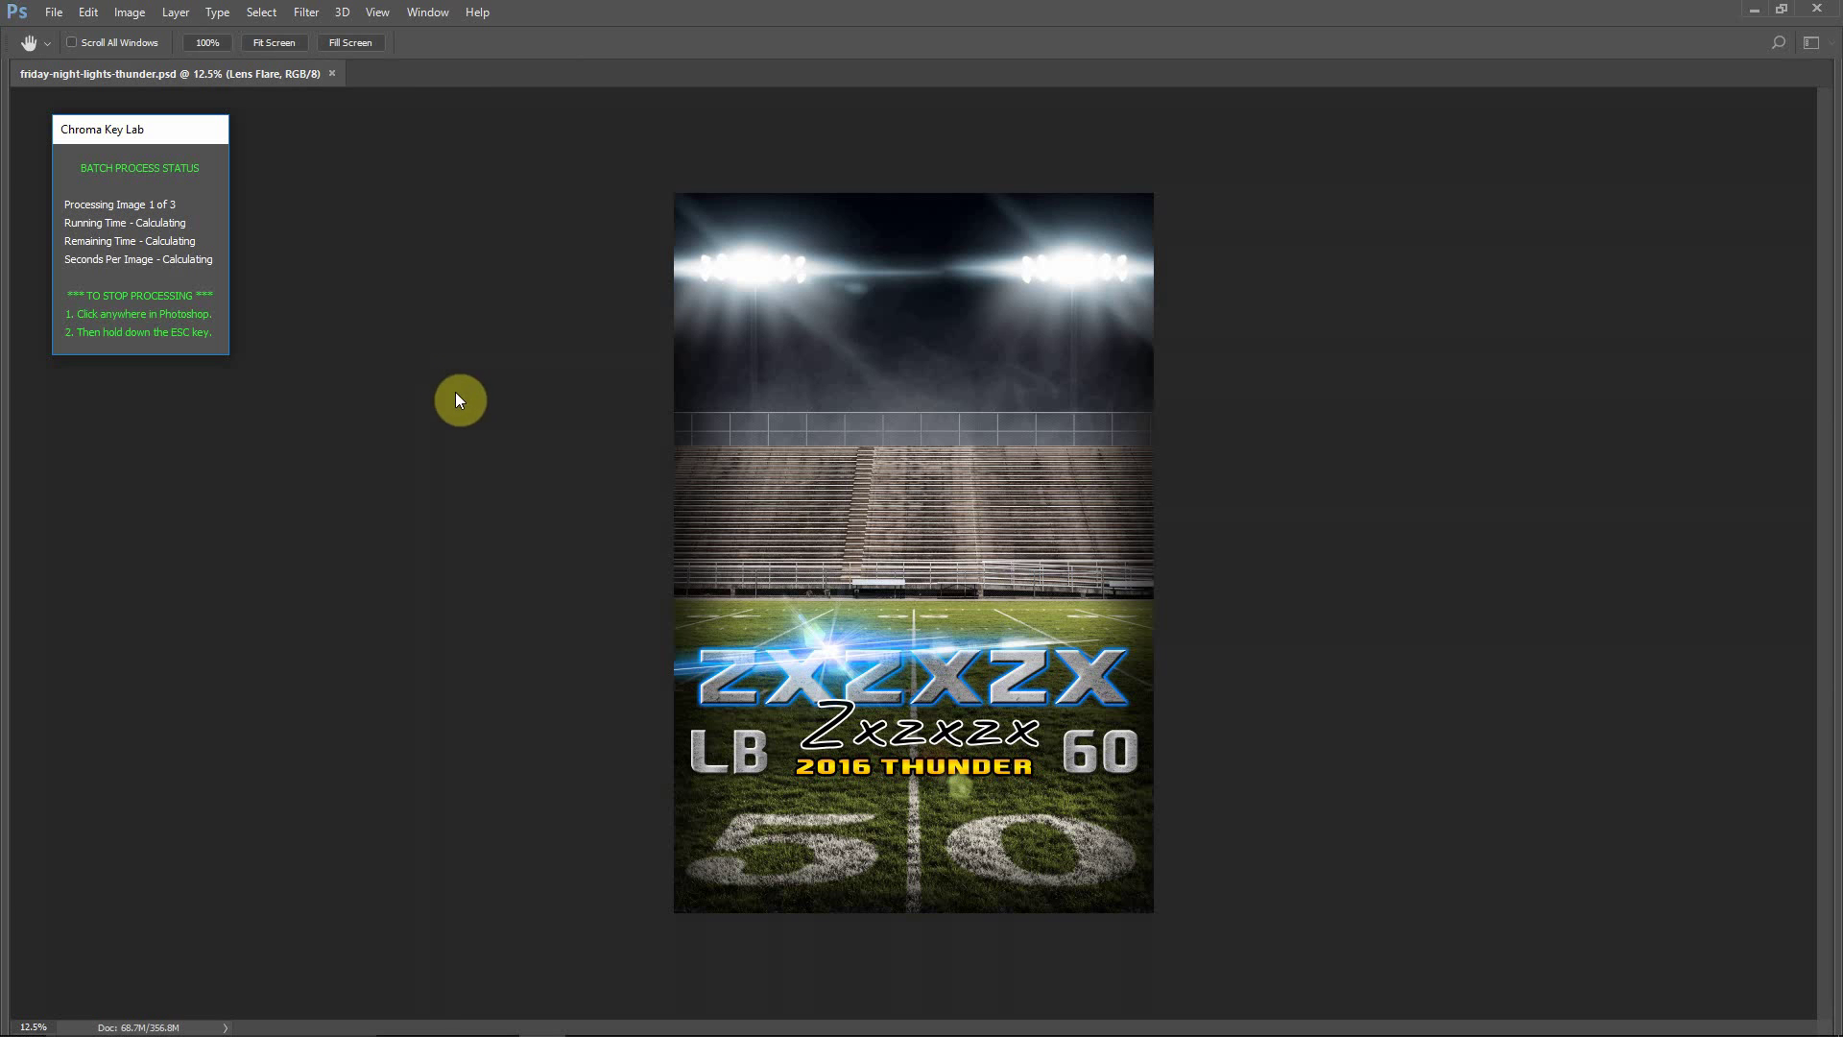
# Step: Move the Pause notice and batch status window beside the finished composite
pyautogui.click(459, 394)
pyautogui.press('Escape')
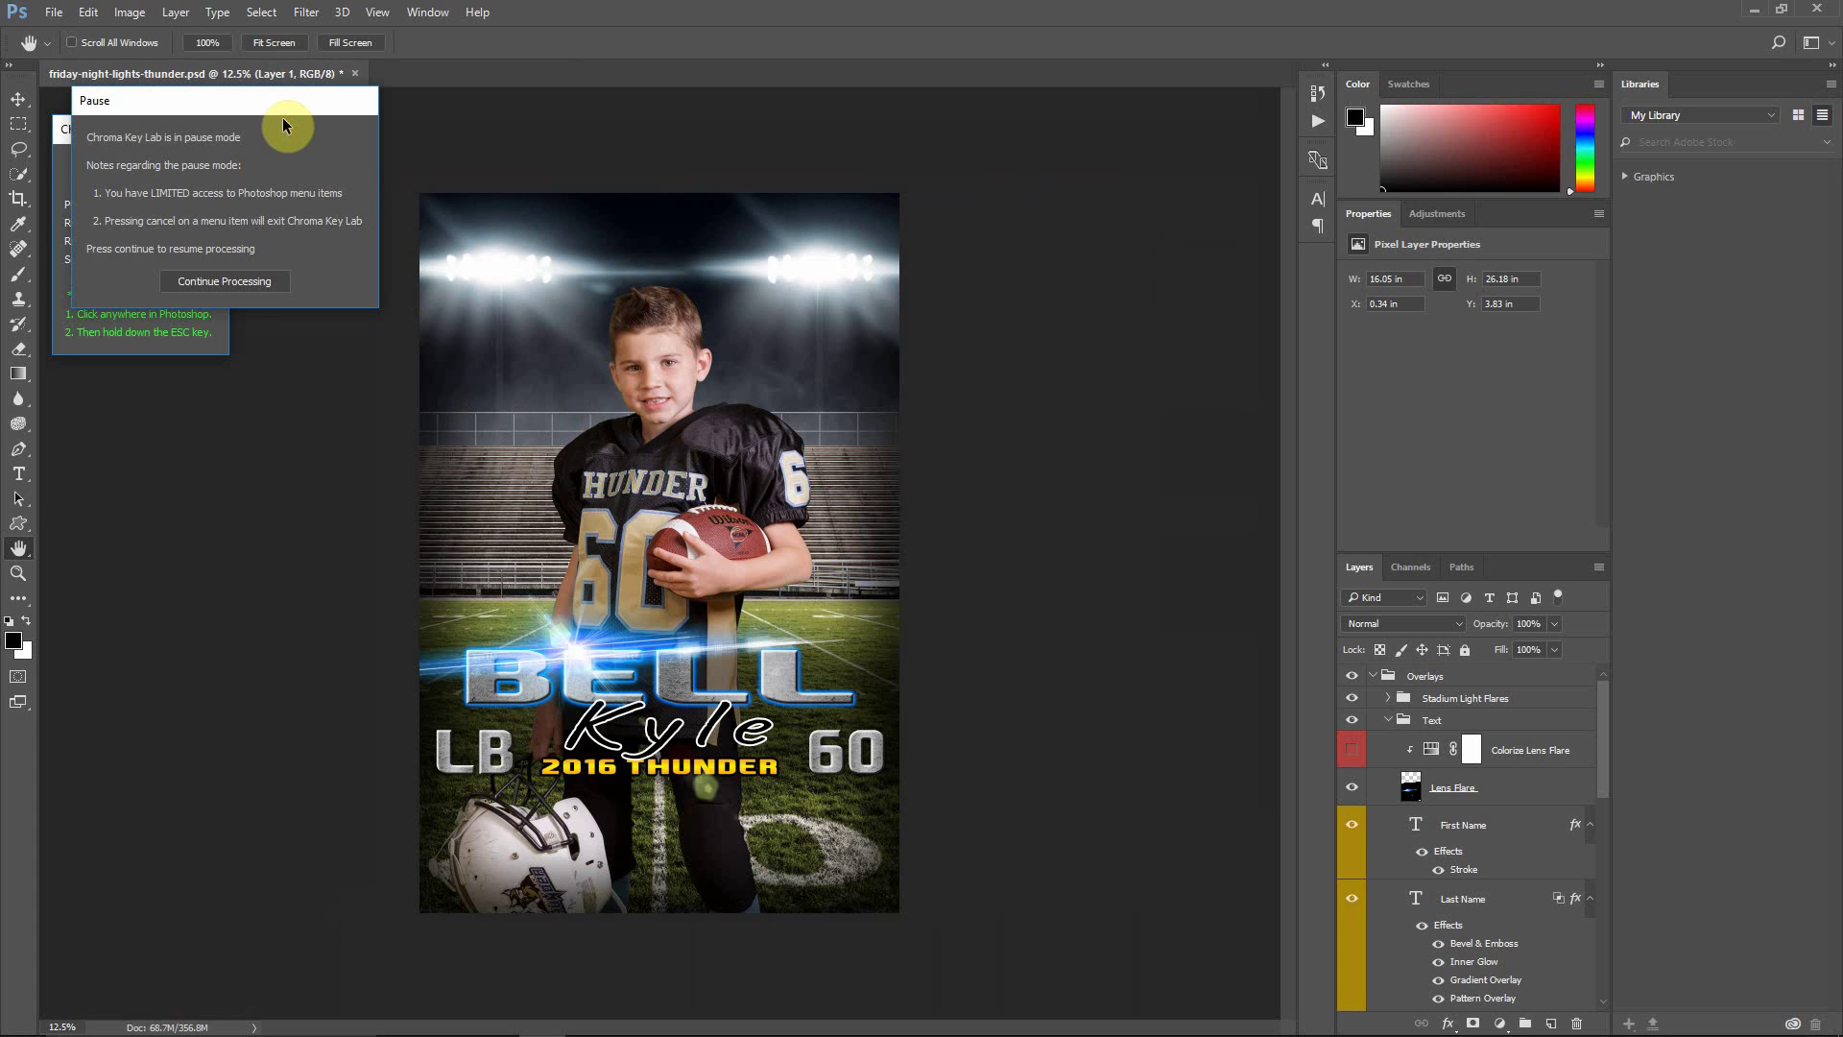
pyautogui.moveTo(284, 106); pyautogui.dragTo(1123, 233)
pyautogui.click(178, 125)
pyautogui.moveTo(178, 125); pyautogui.dragTo(294, 424)
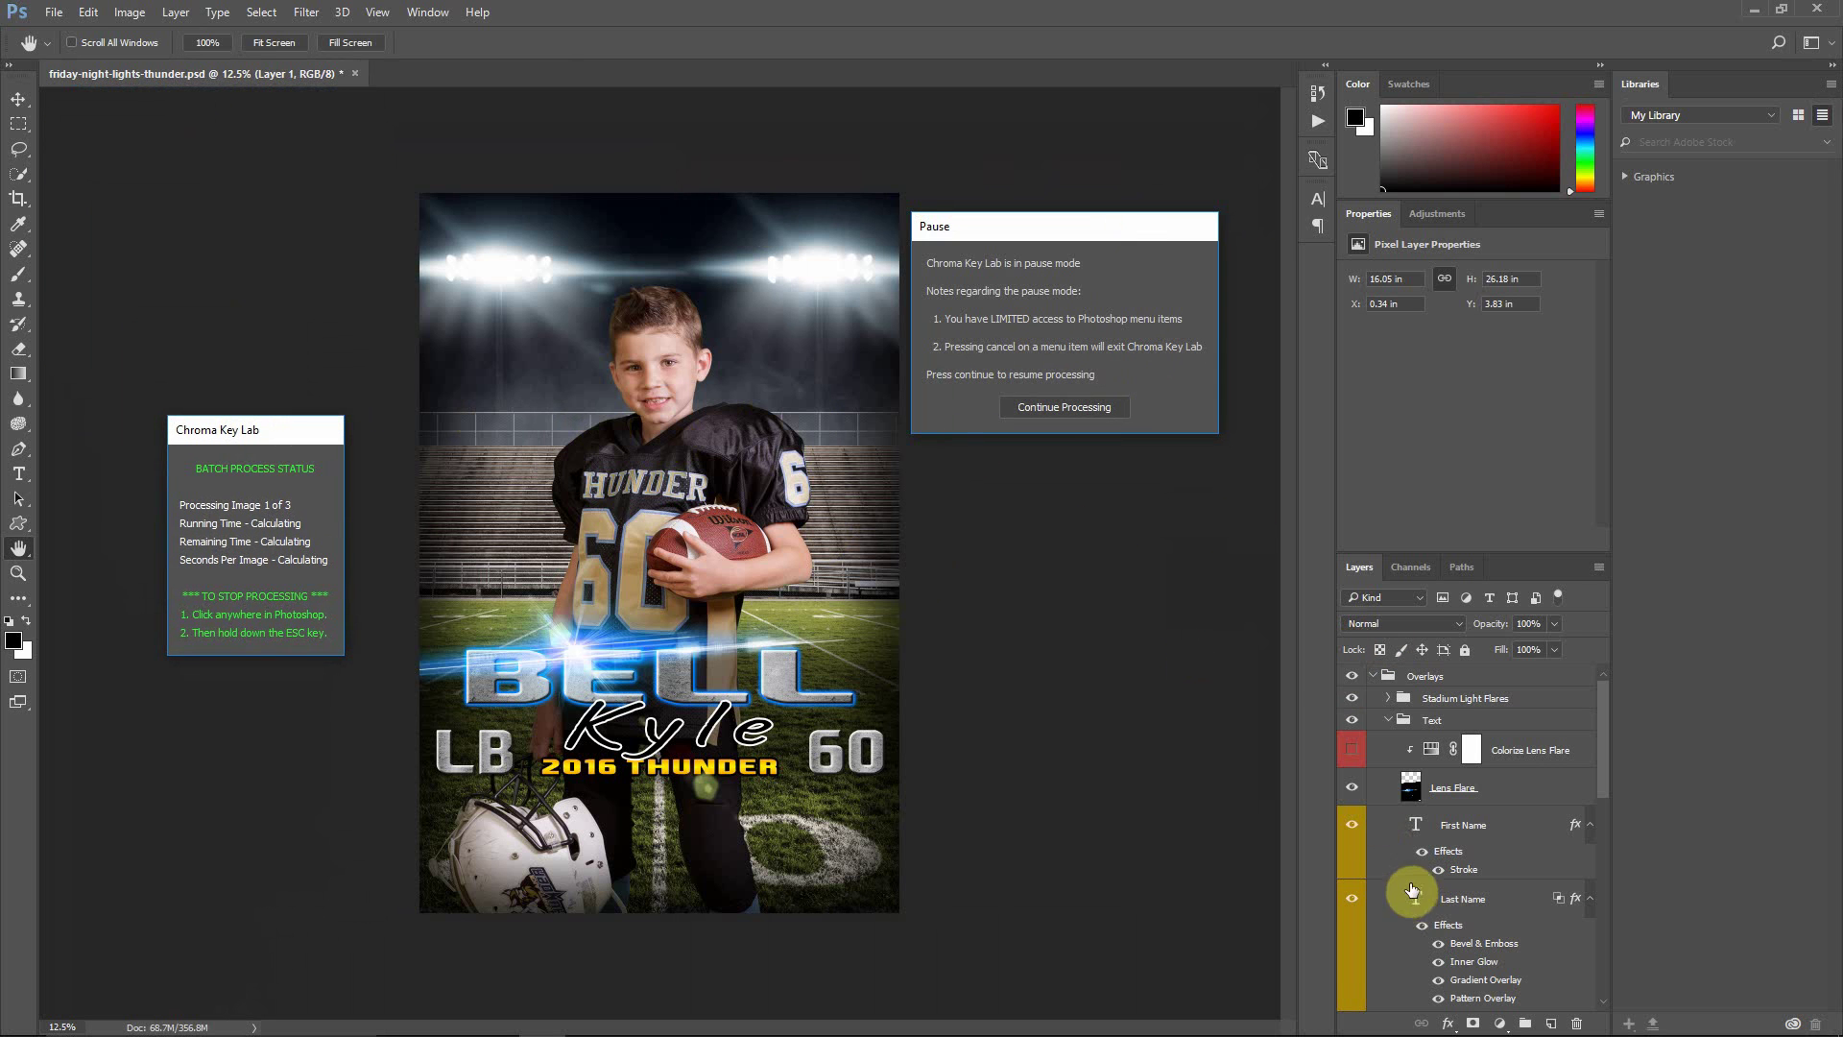
# Step: Scroll the Layers panel and select the Brush tool
pyautogui.scroll(-1, 1420, 850)
pyautogui.scroll(-5, 1420, 850)
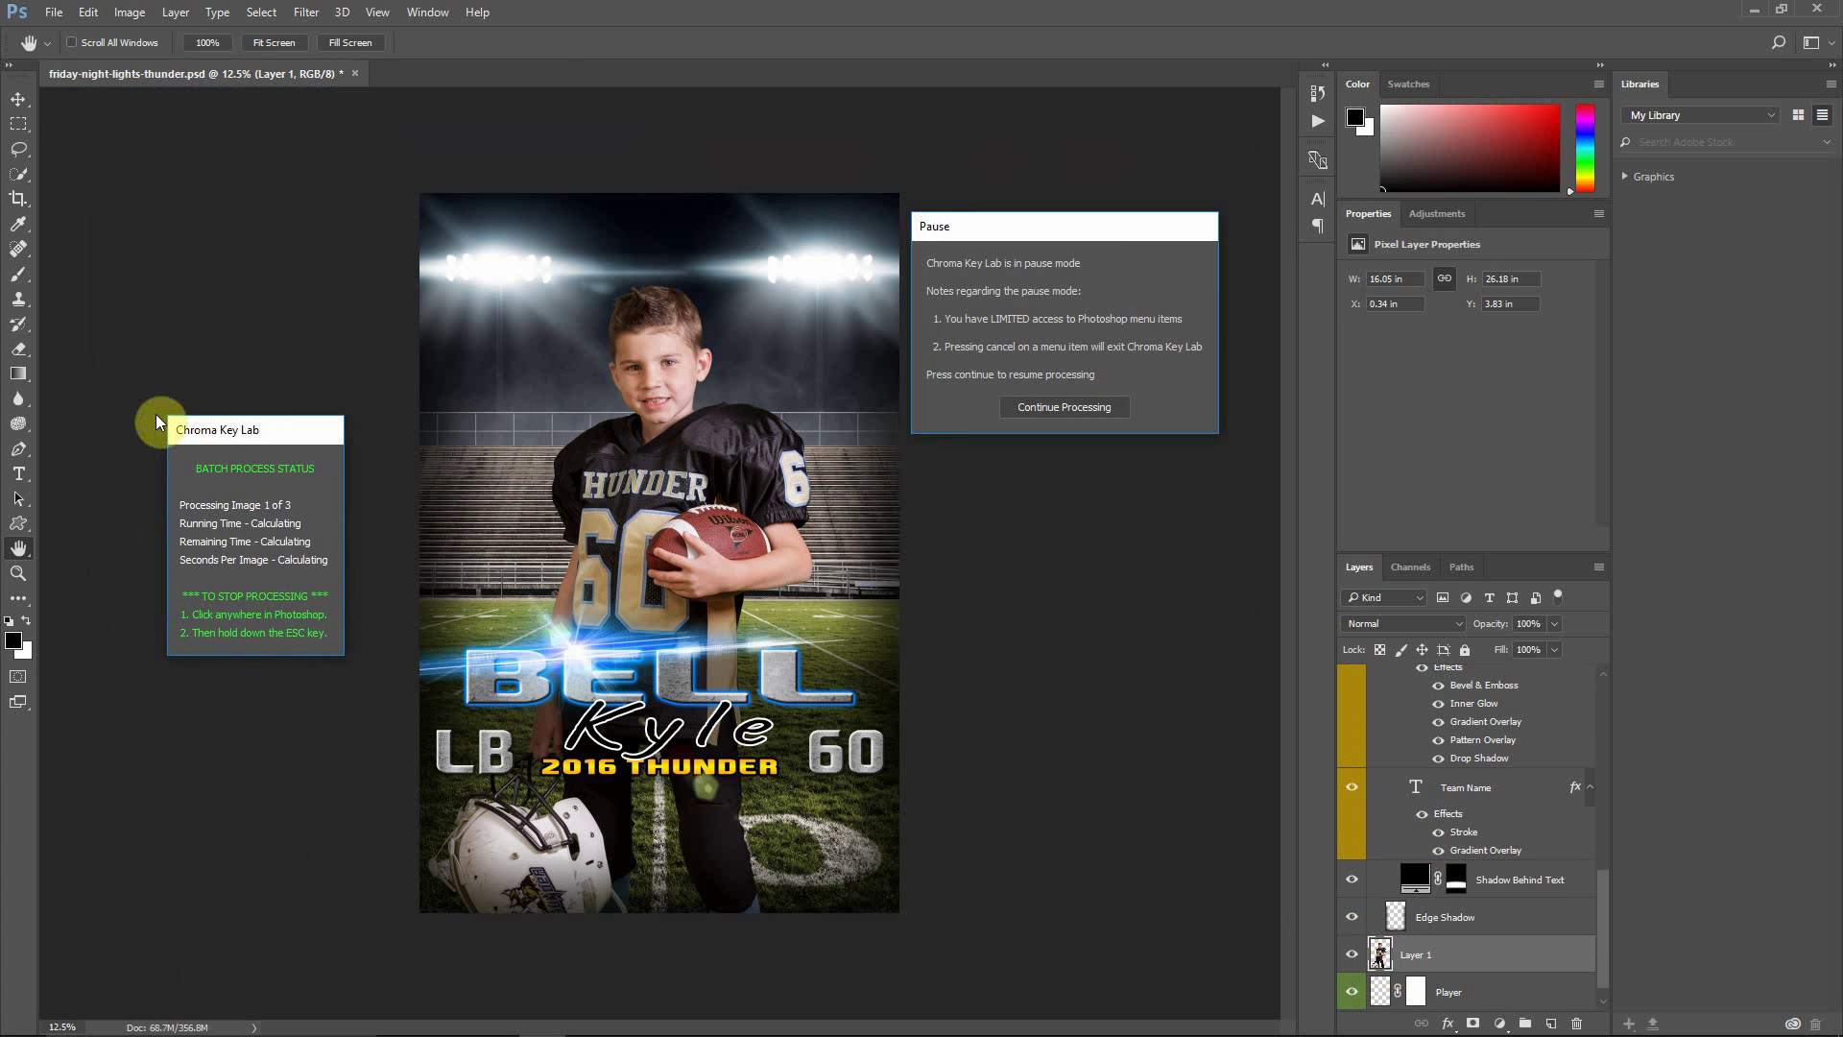
pyautogui.click(10, 278)
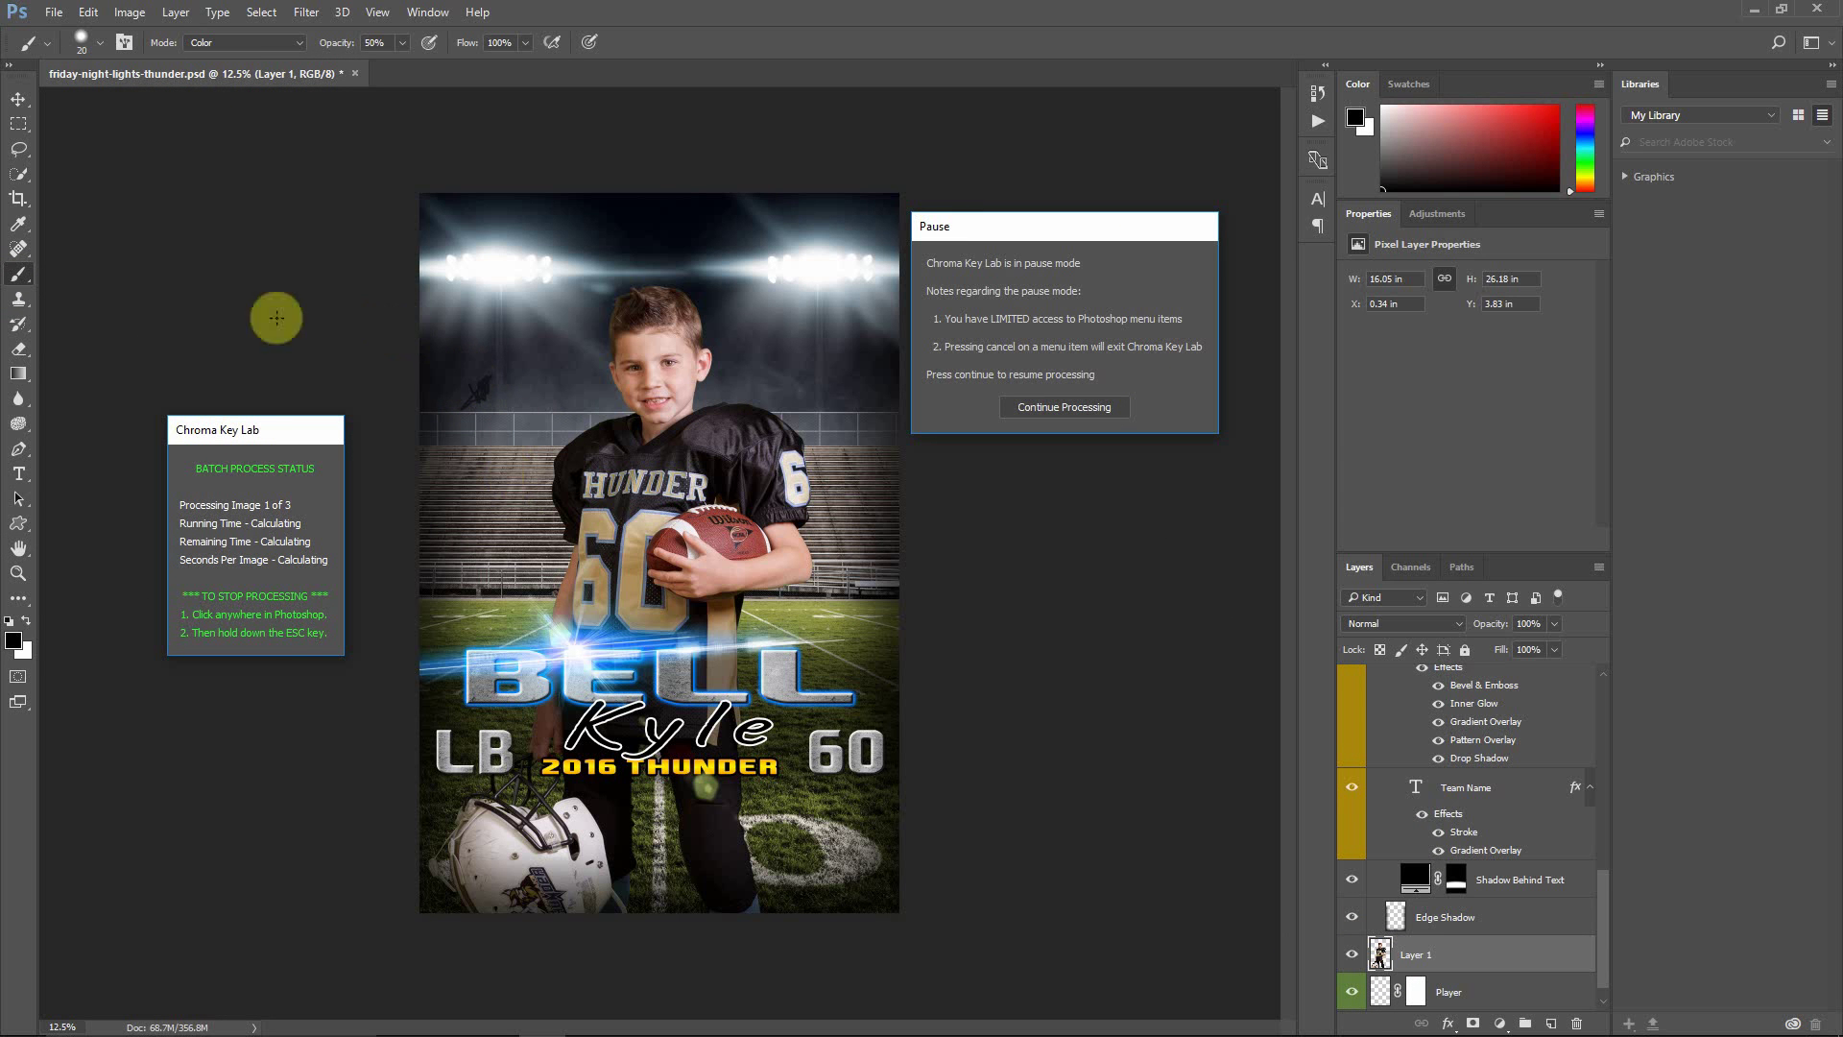
# Step: Select the standard Eraser tool, correcting an accidental Gradient tool pick
pyautogui.click(20, 336)
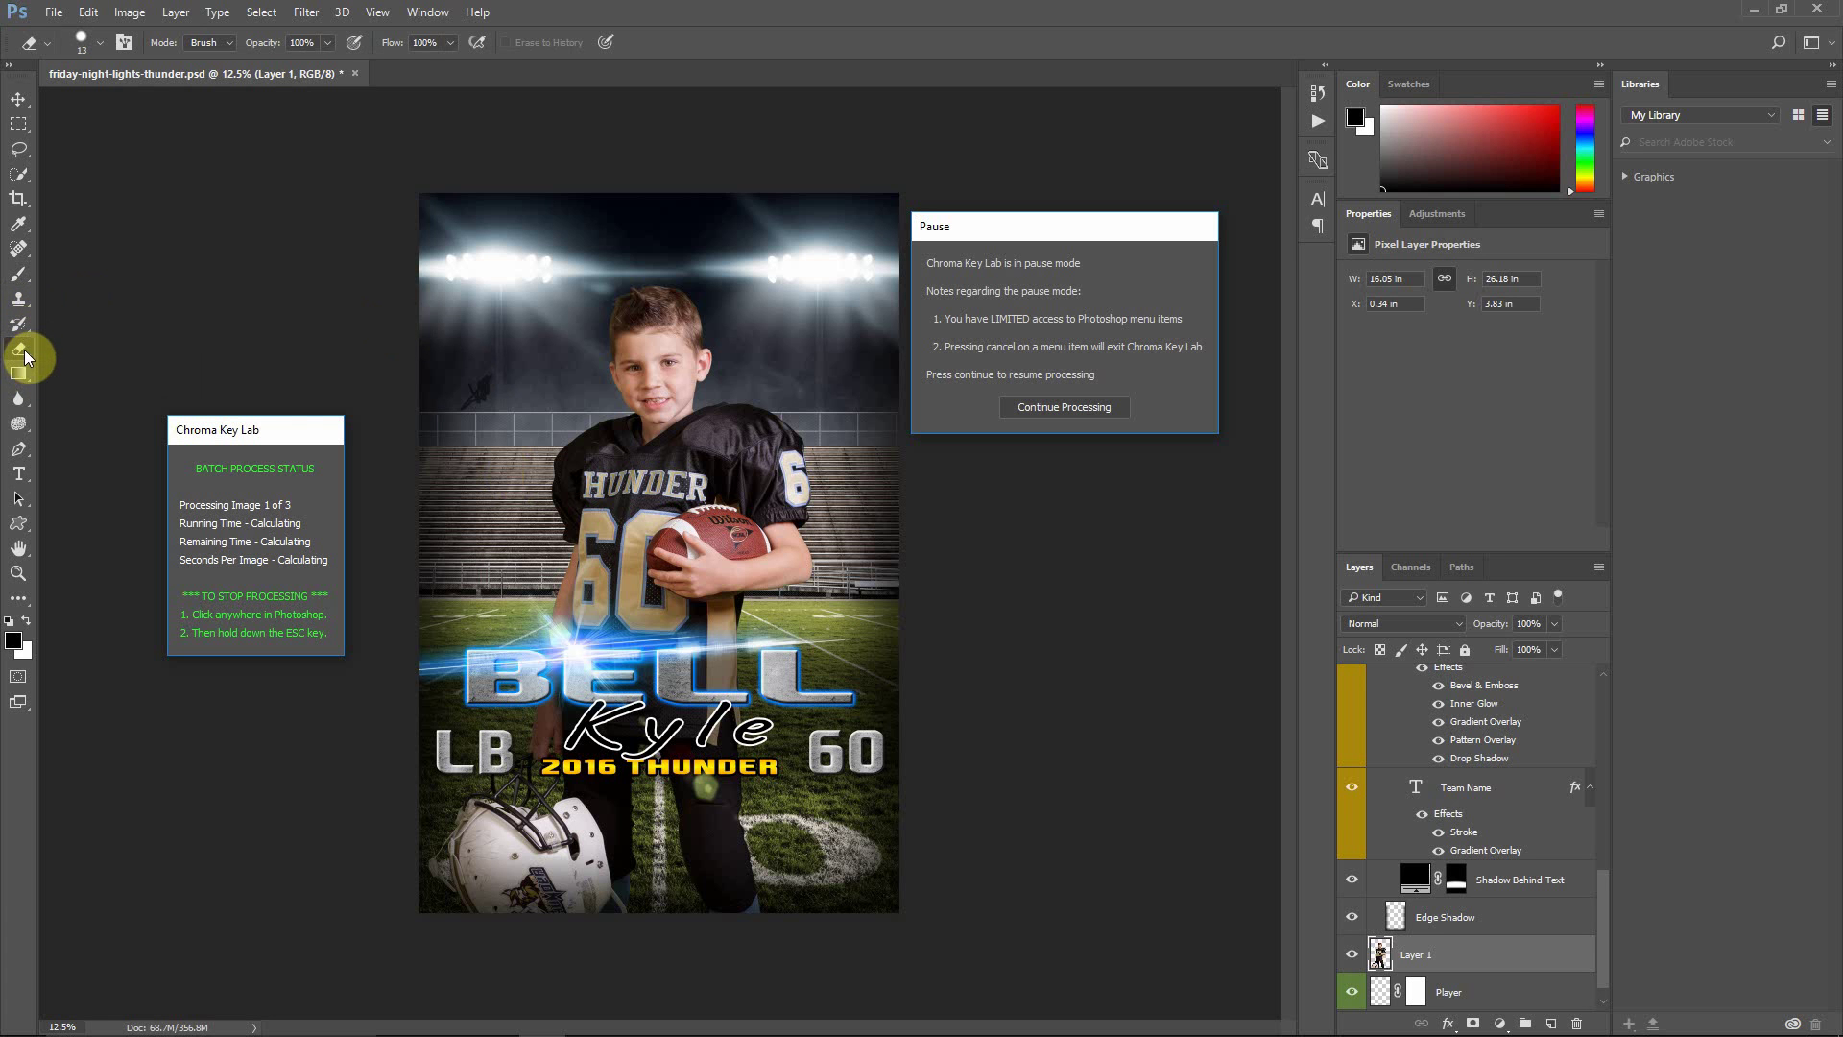
pyautogui.rightClick(26, 357)
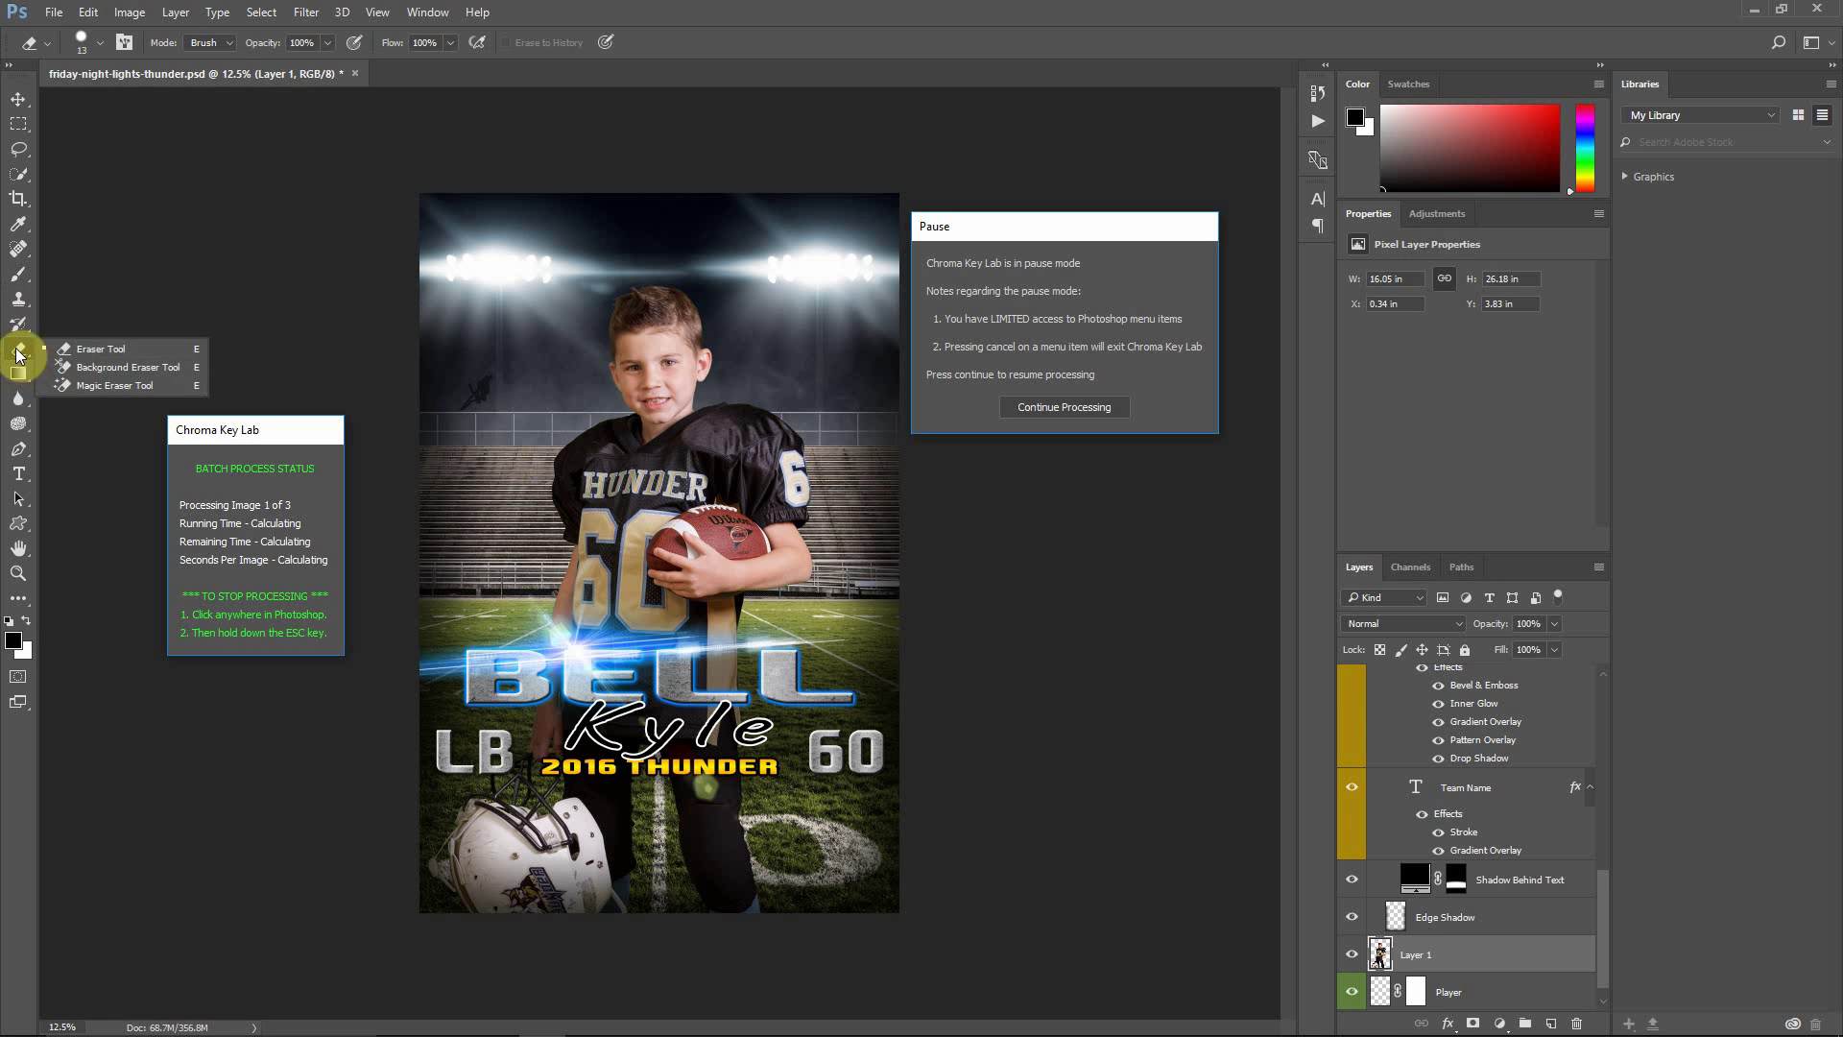
pyautogui.click(19, 373)
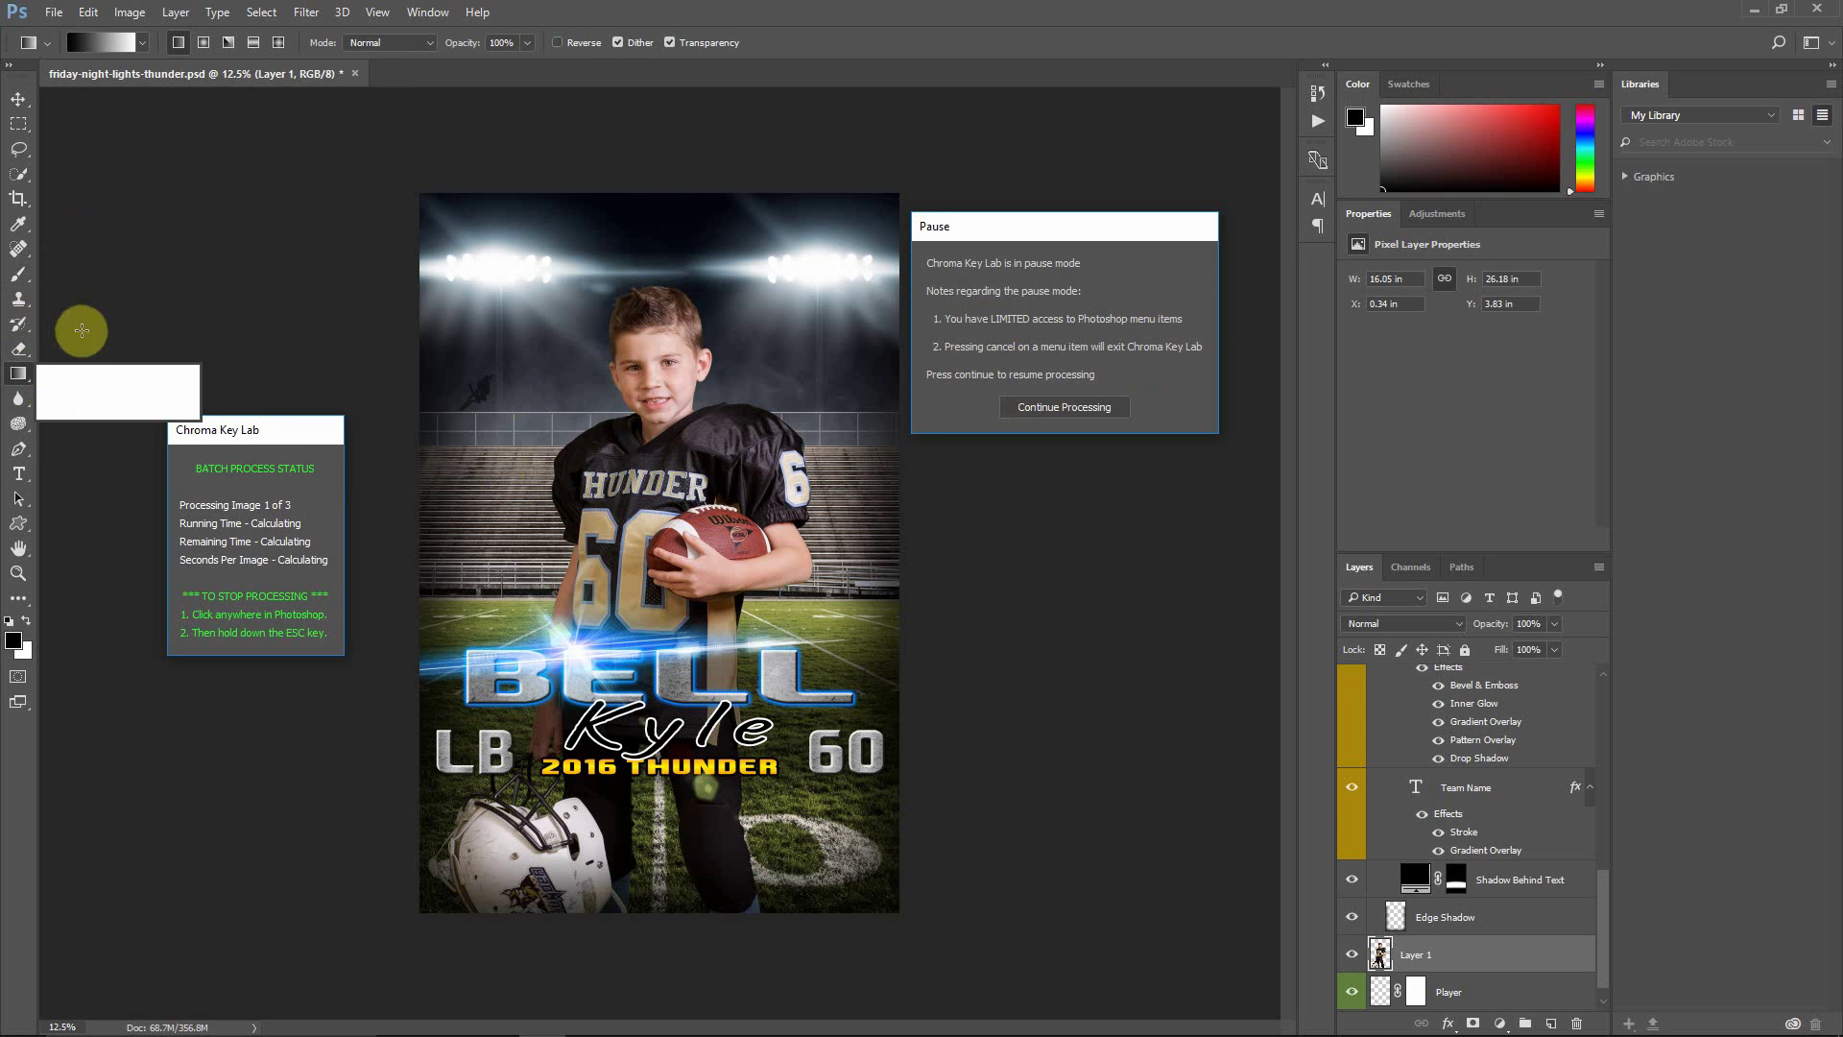
pyautogui.click(23, 349)
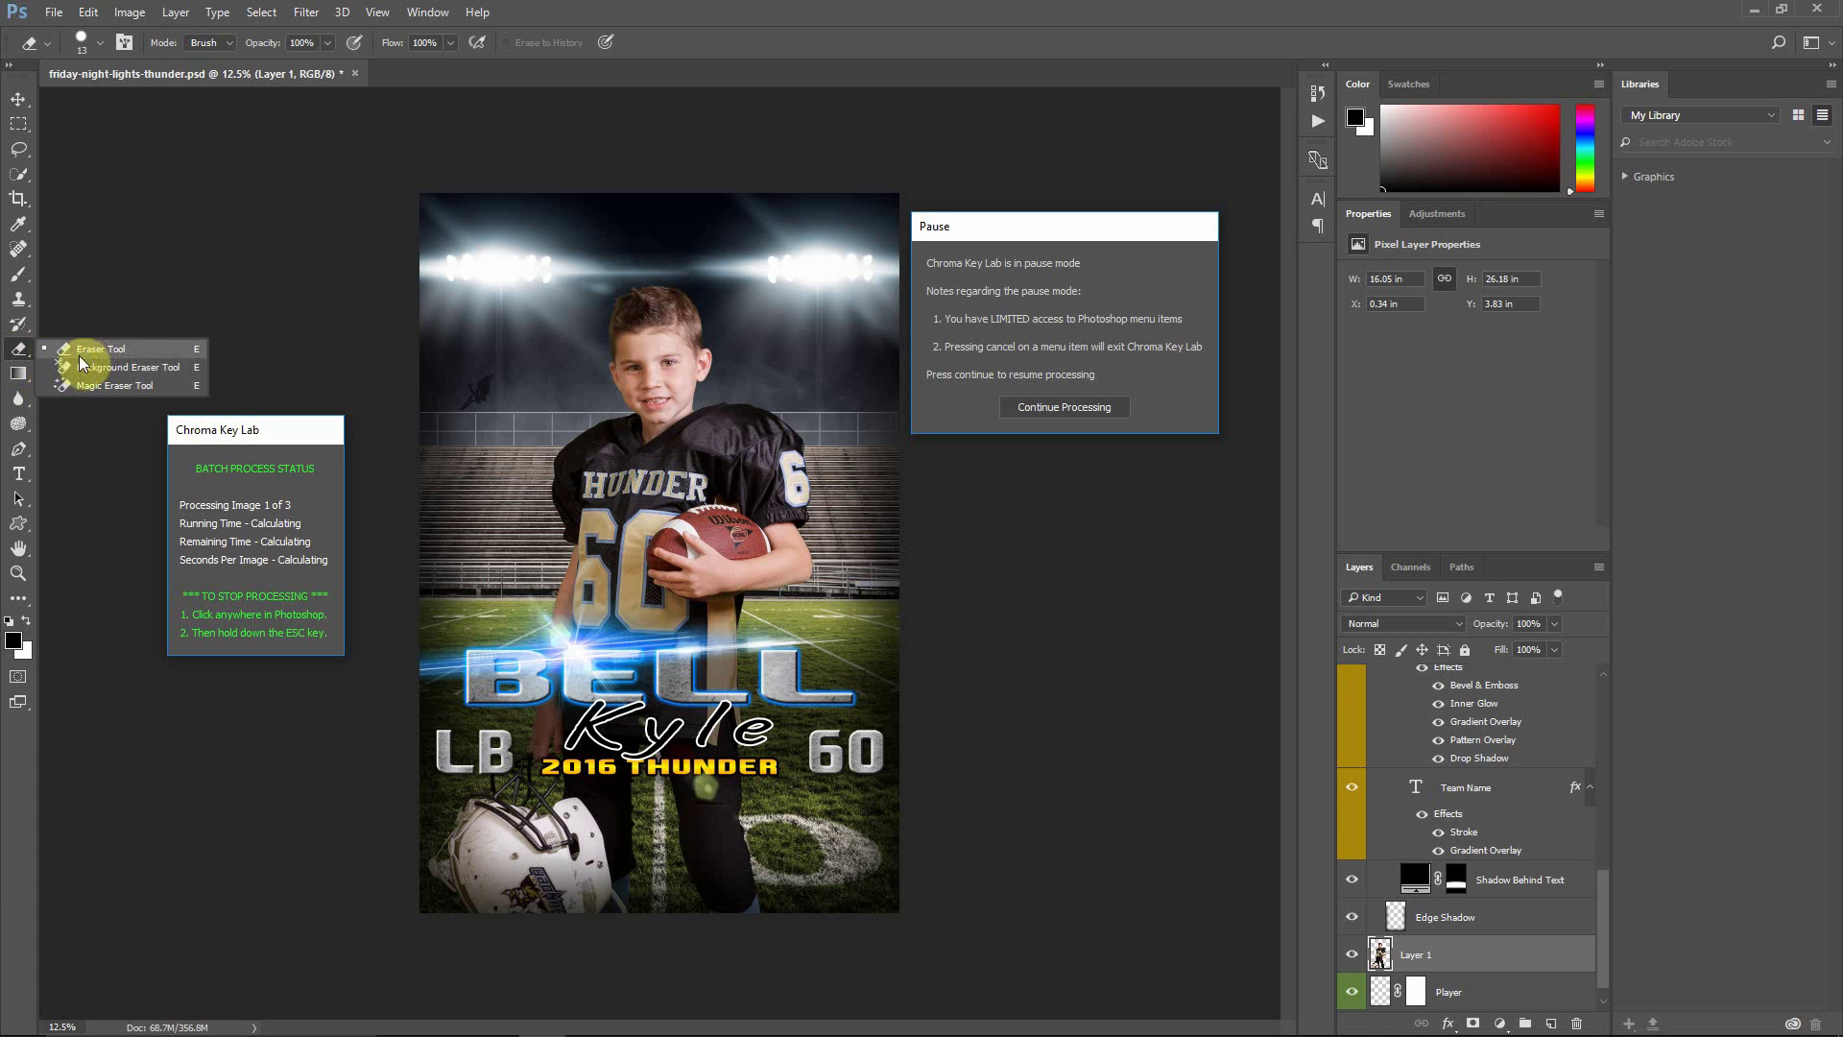
# Step: Set the eraser brush size to 50 px
pyautogui.click(85, 349)
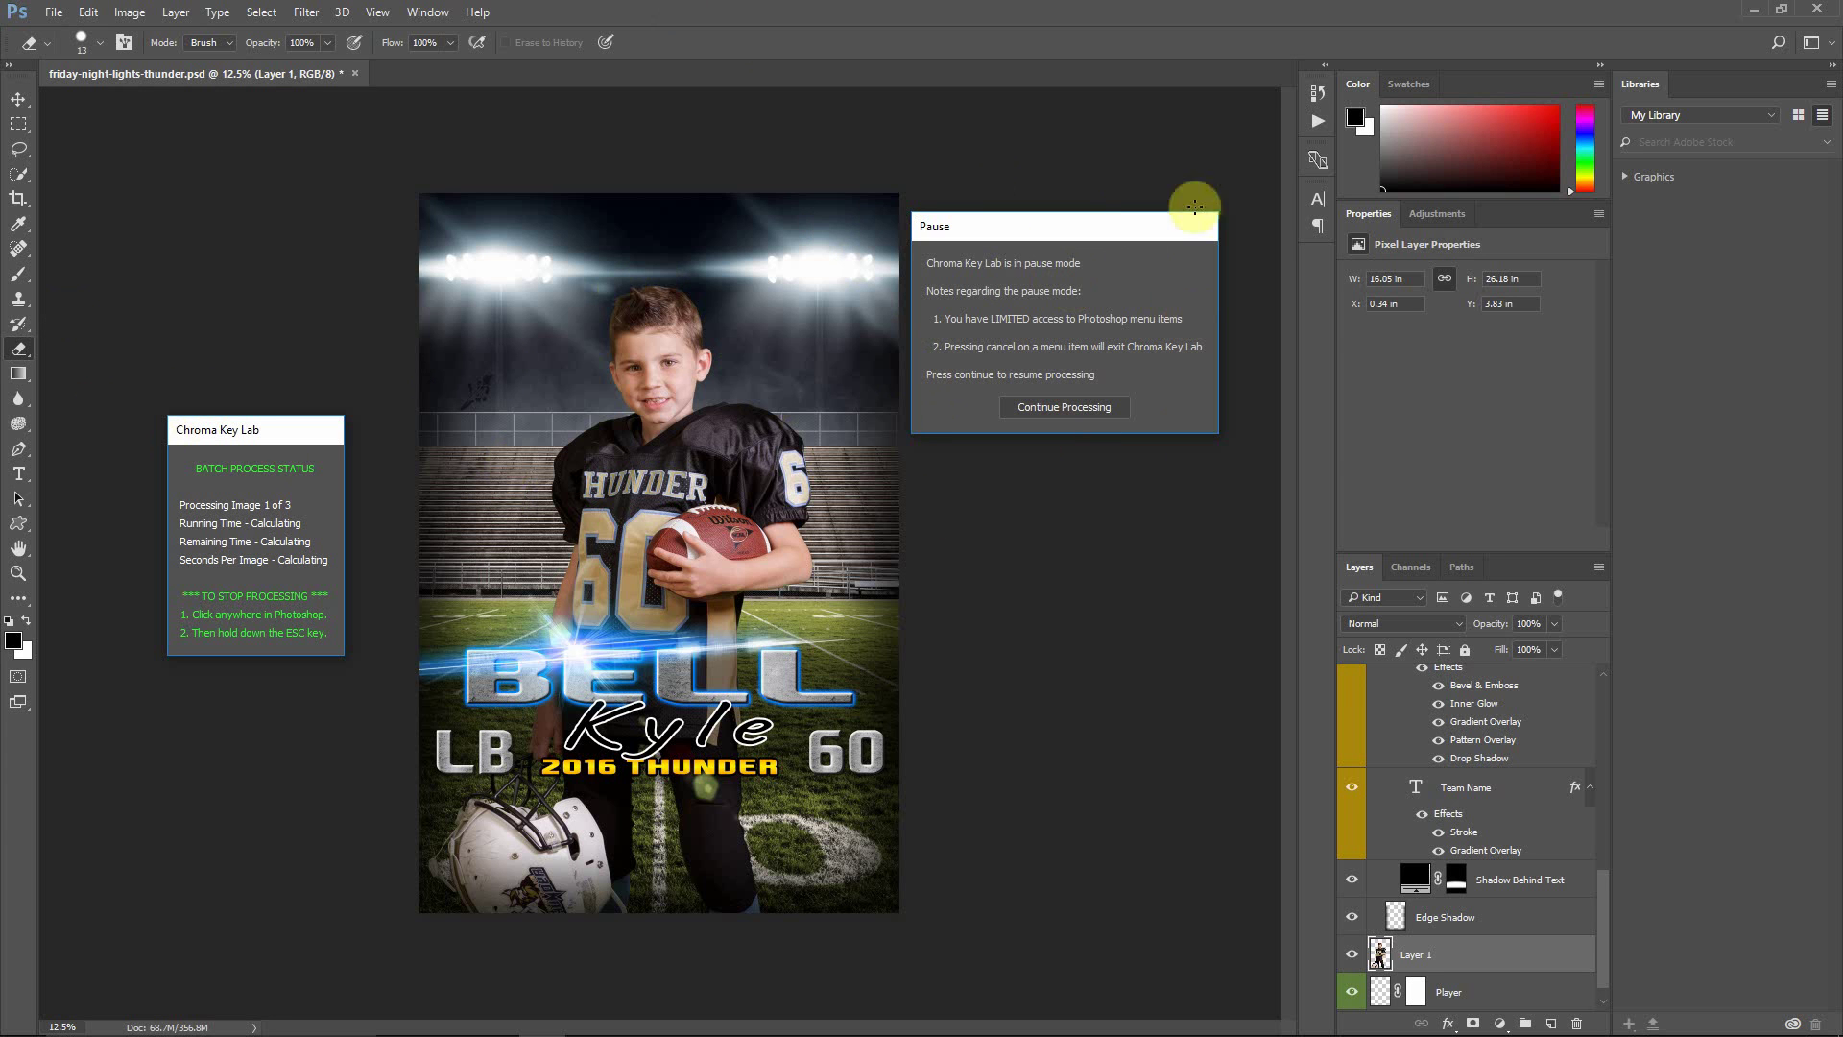
pyautogui.click(100, 42)
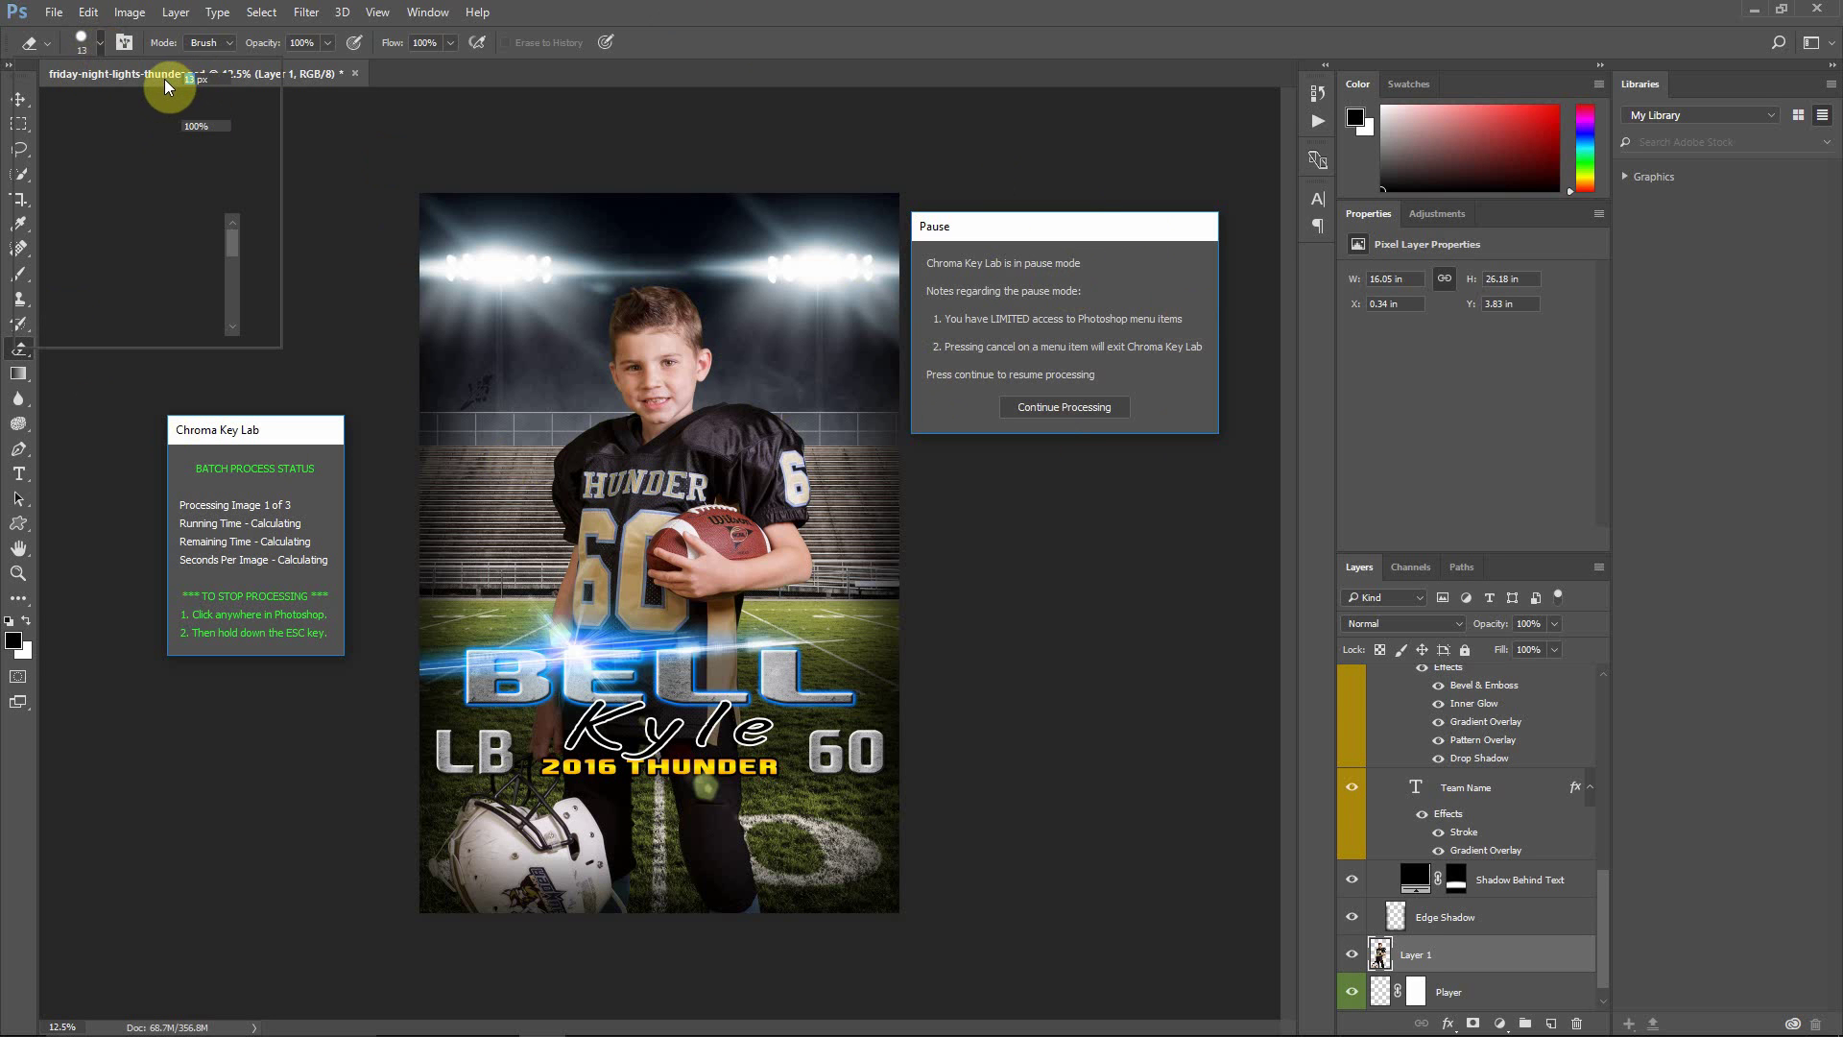
pyautogui.write('50')
pyautogui.press('Return')
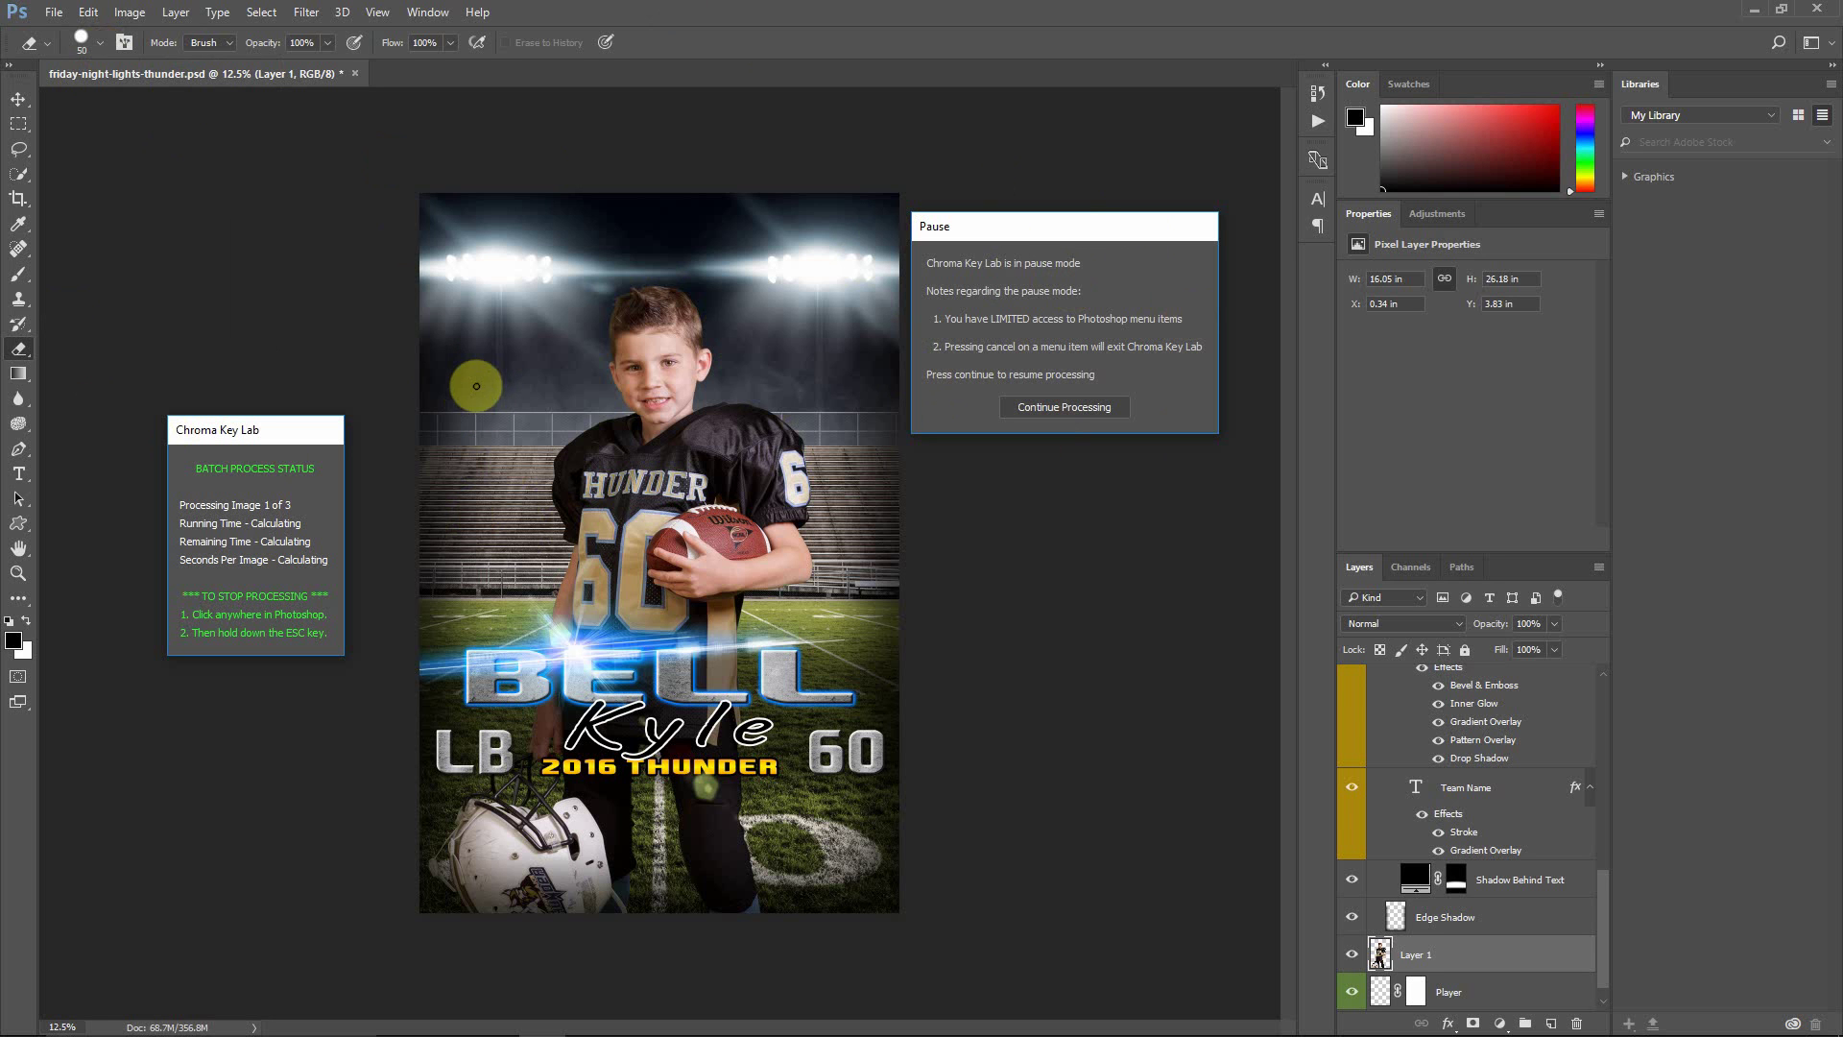
# Step: Reduce the eraser brush to 25 px and scroll Layers up to the Number layer
pyautogui.click(100, 42)
pyautogui.moveTo(196, 80); pyautogui.dragTo(105, 75)
pyautogui.click(90, 33)
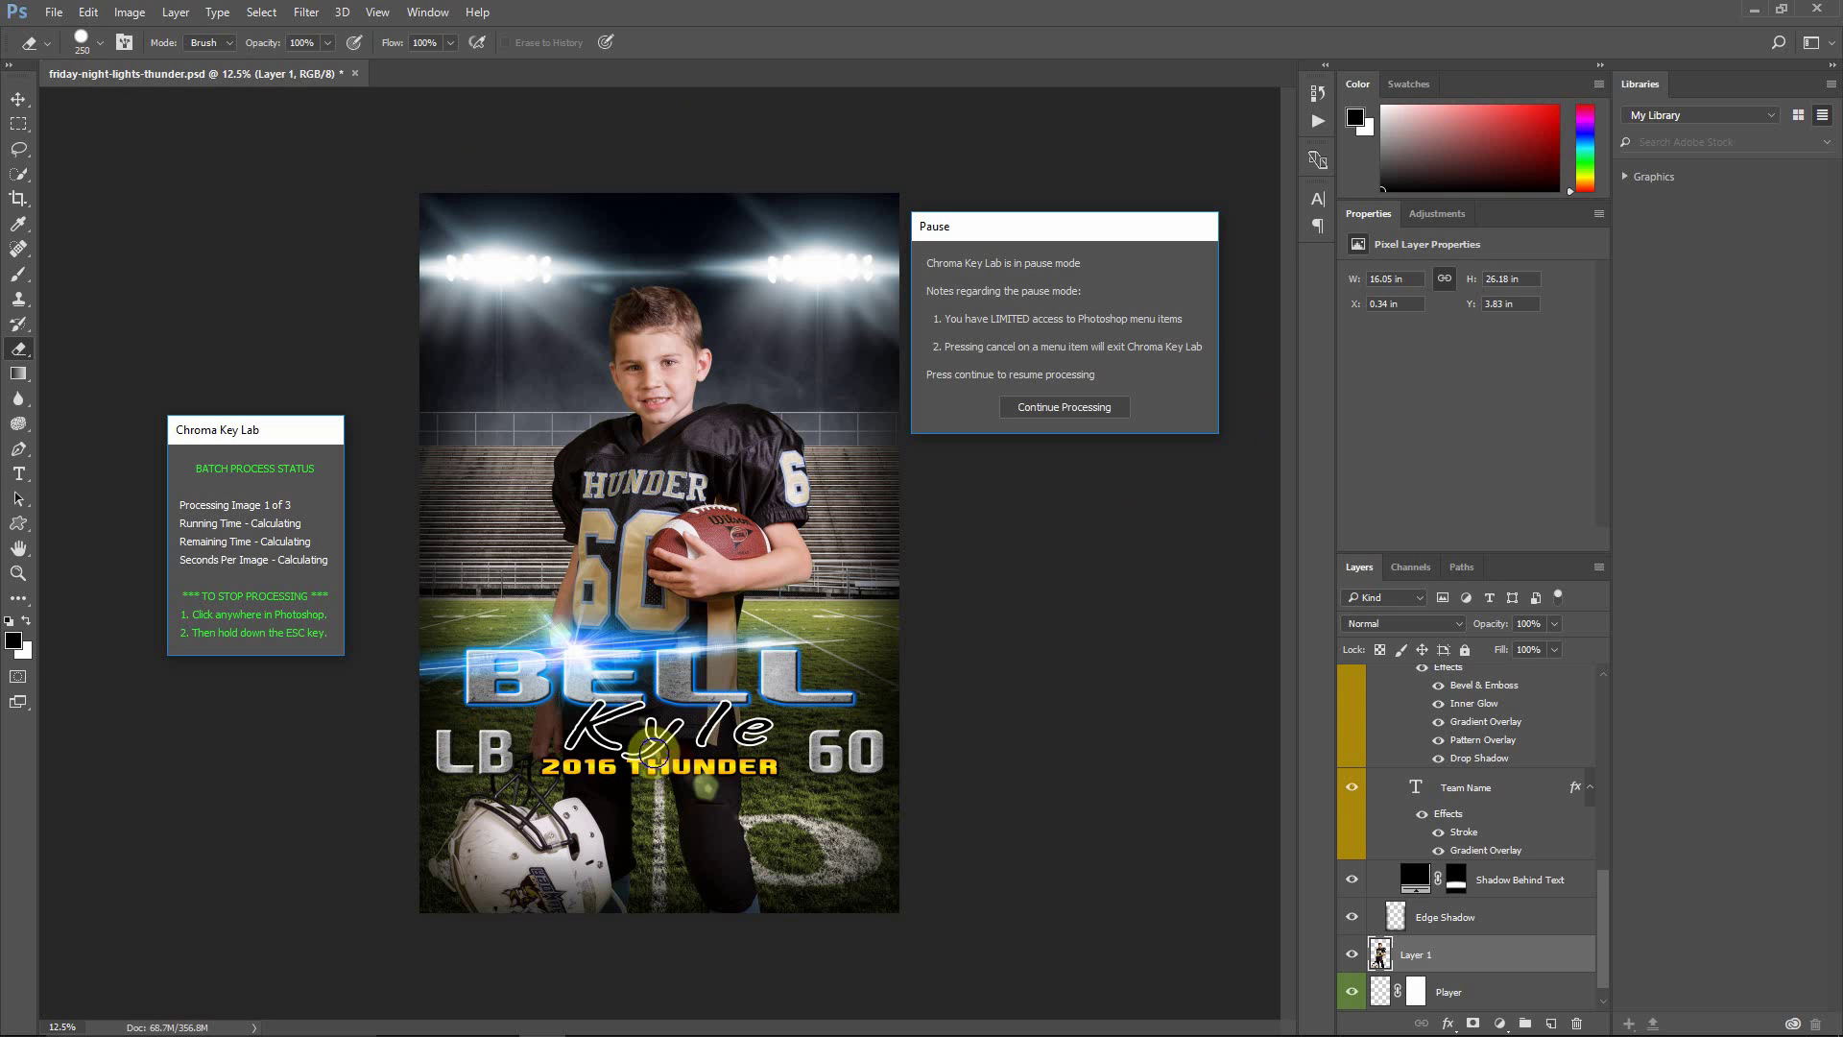
pyautogui.scroll(2, 1365, 782)
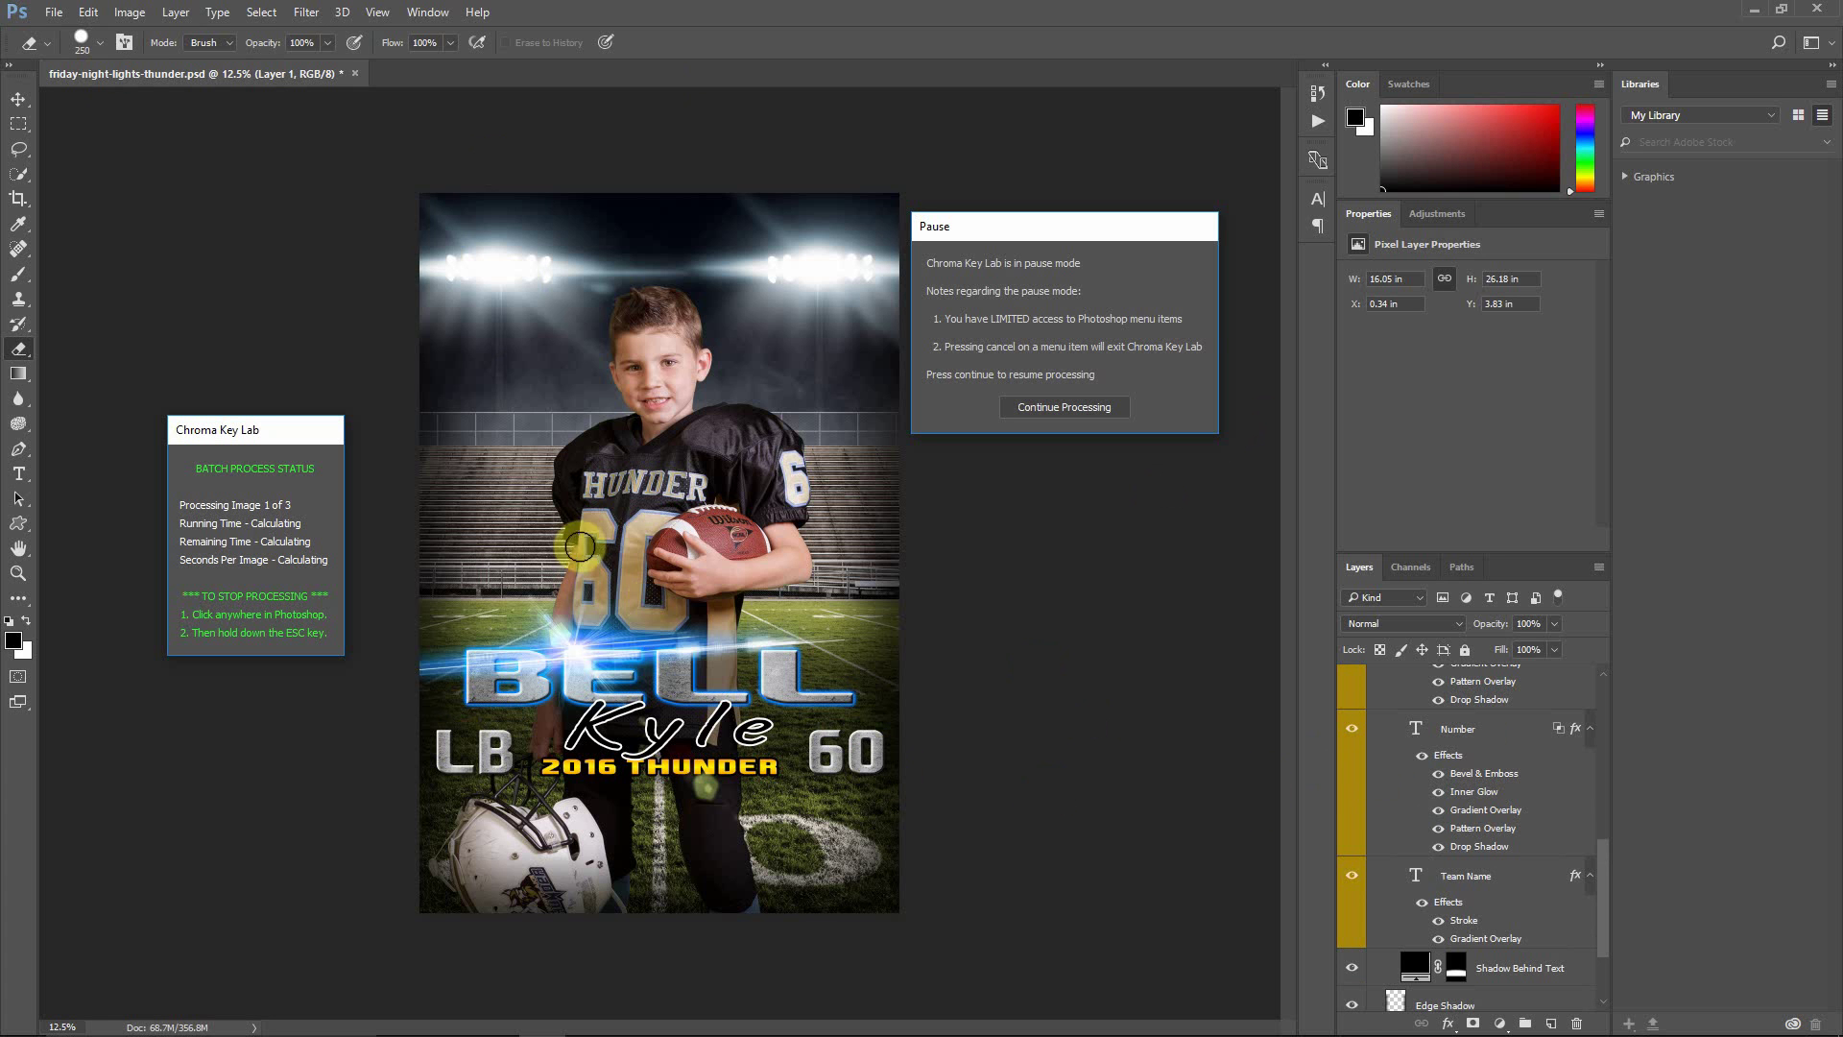
# Step: Select the Number text layer in the Layers panel
pyautogui.click(1417, 732)
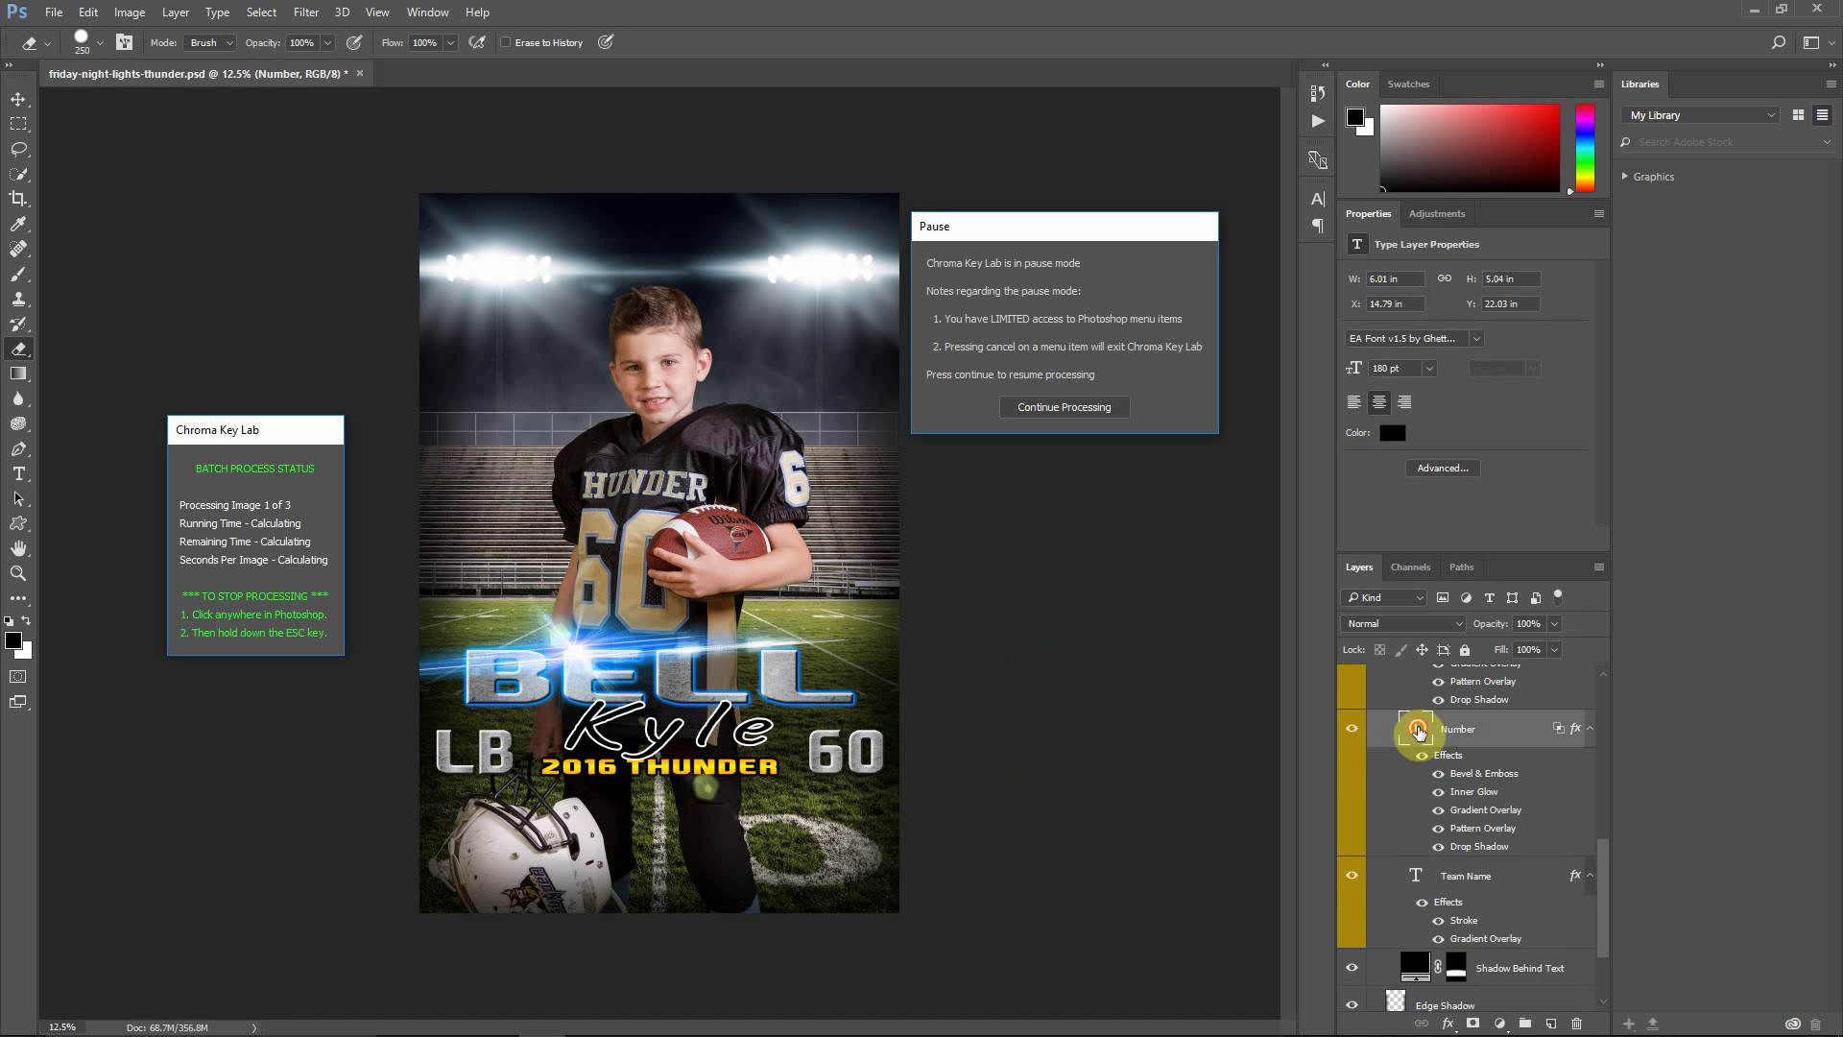
pyautogui.doubleClick(1416, 732)
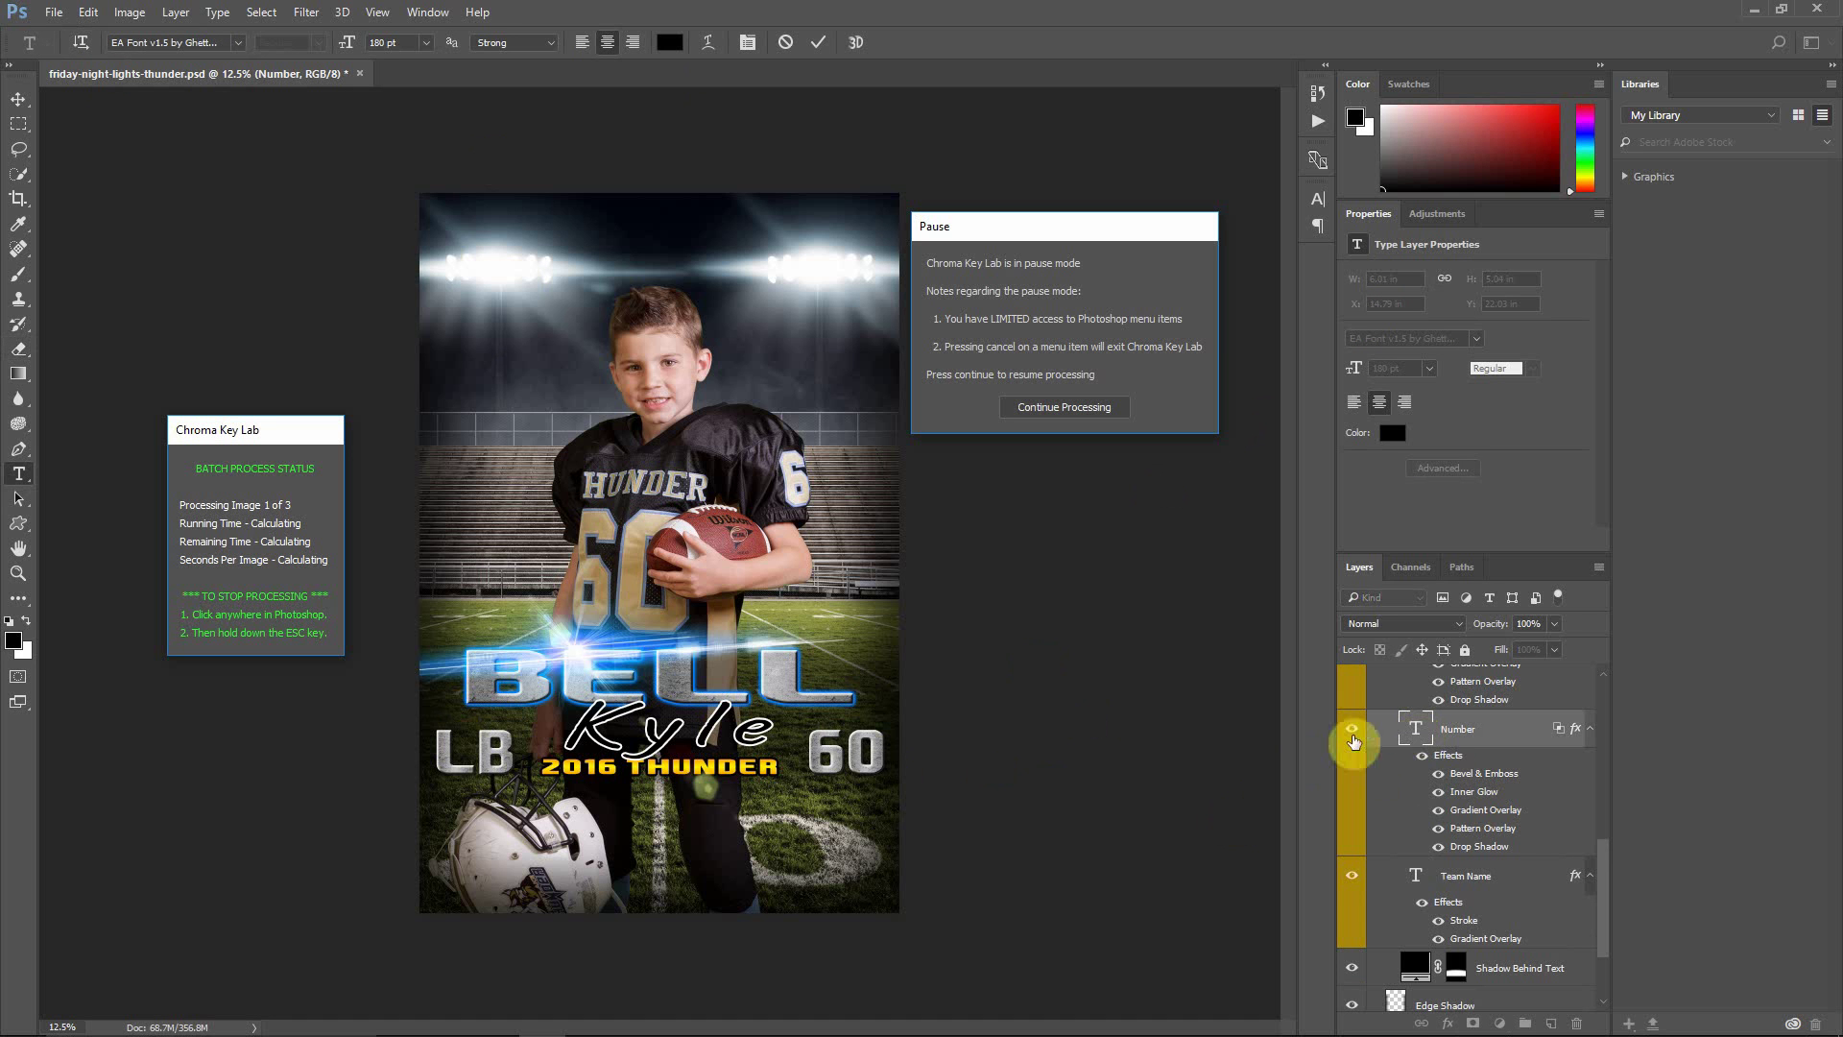
pyautogui.click(1419, 733)
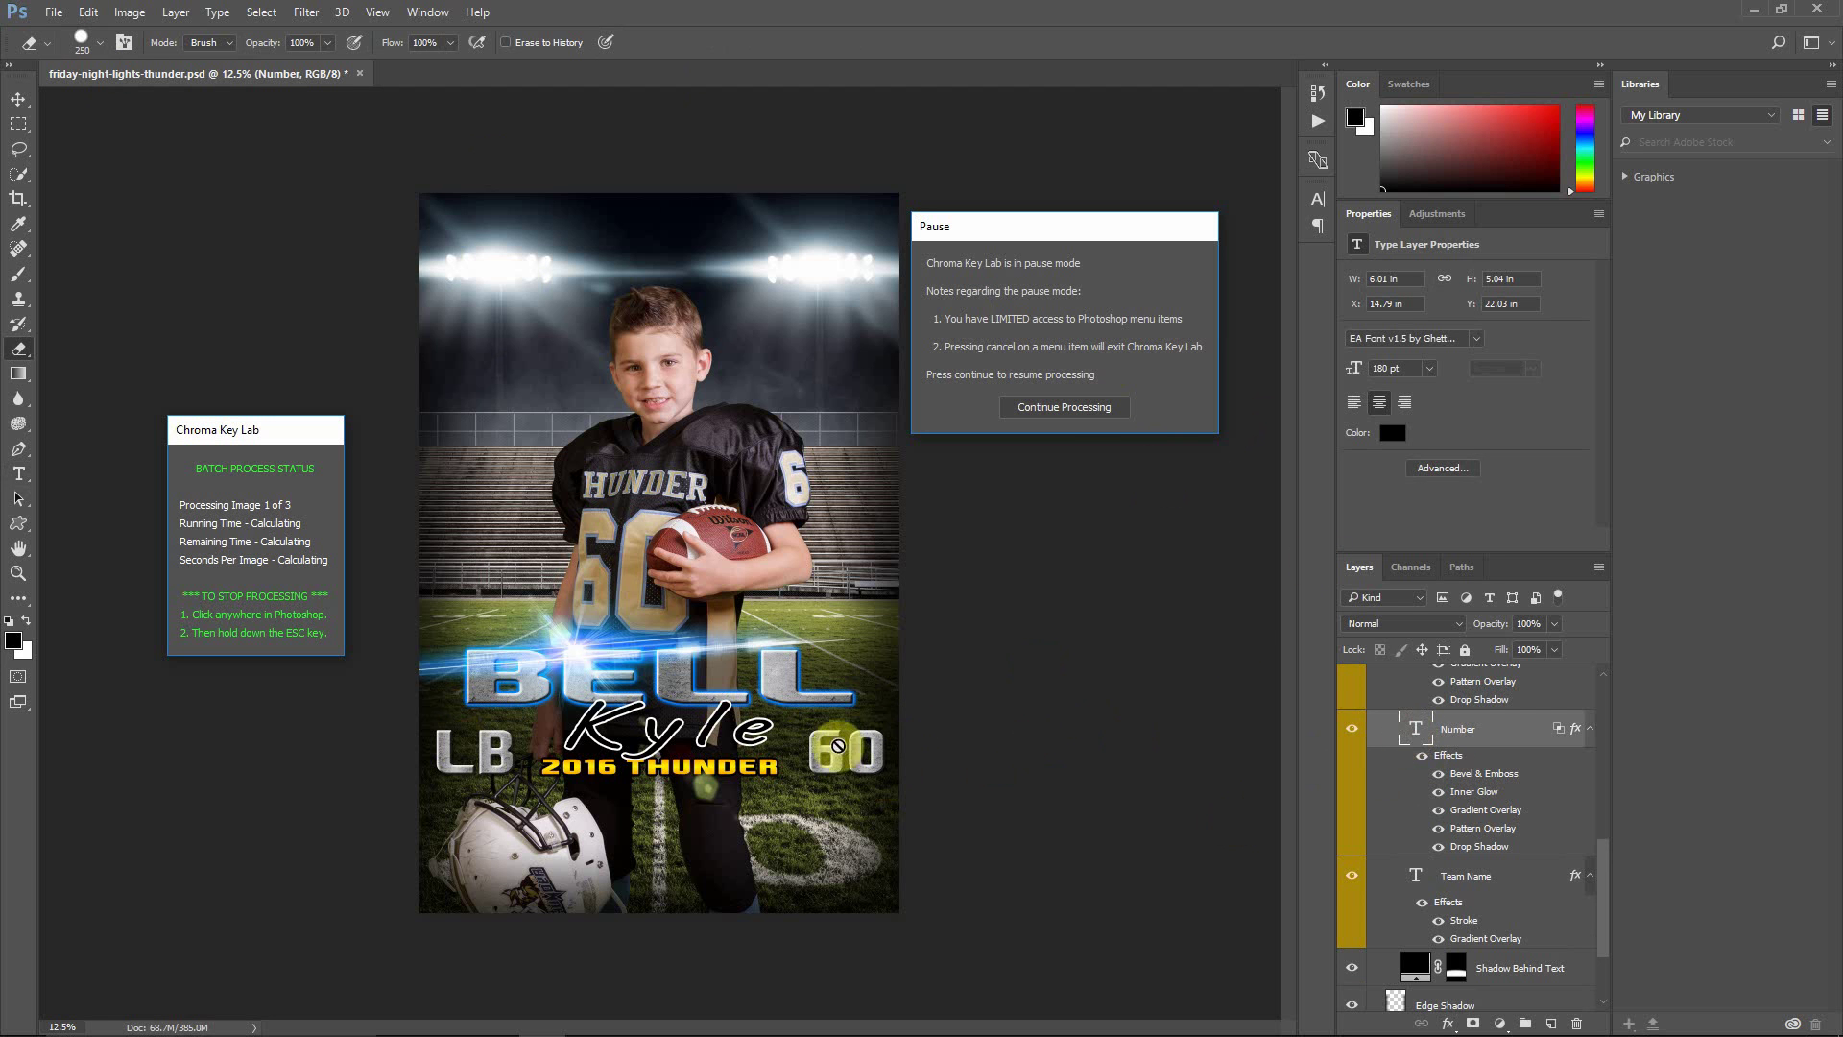
# Step: Replace the number 60 on the card with 65 using the Type tool
pyautogui.click(18, 473)
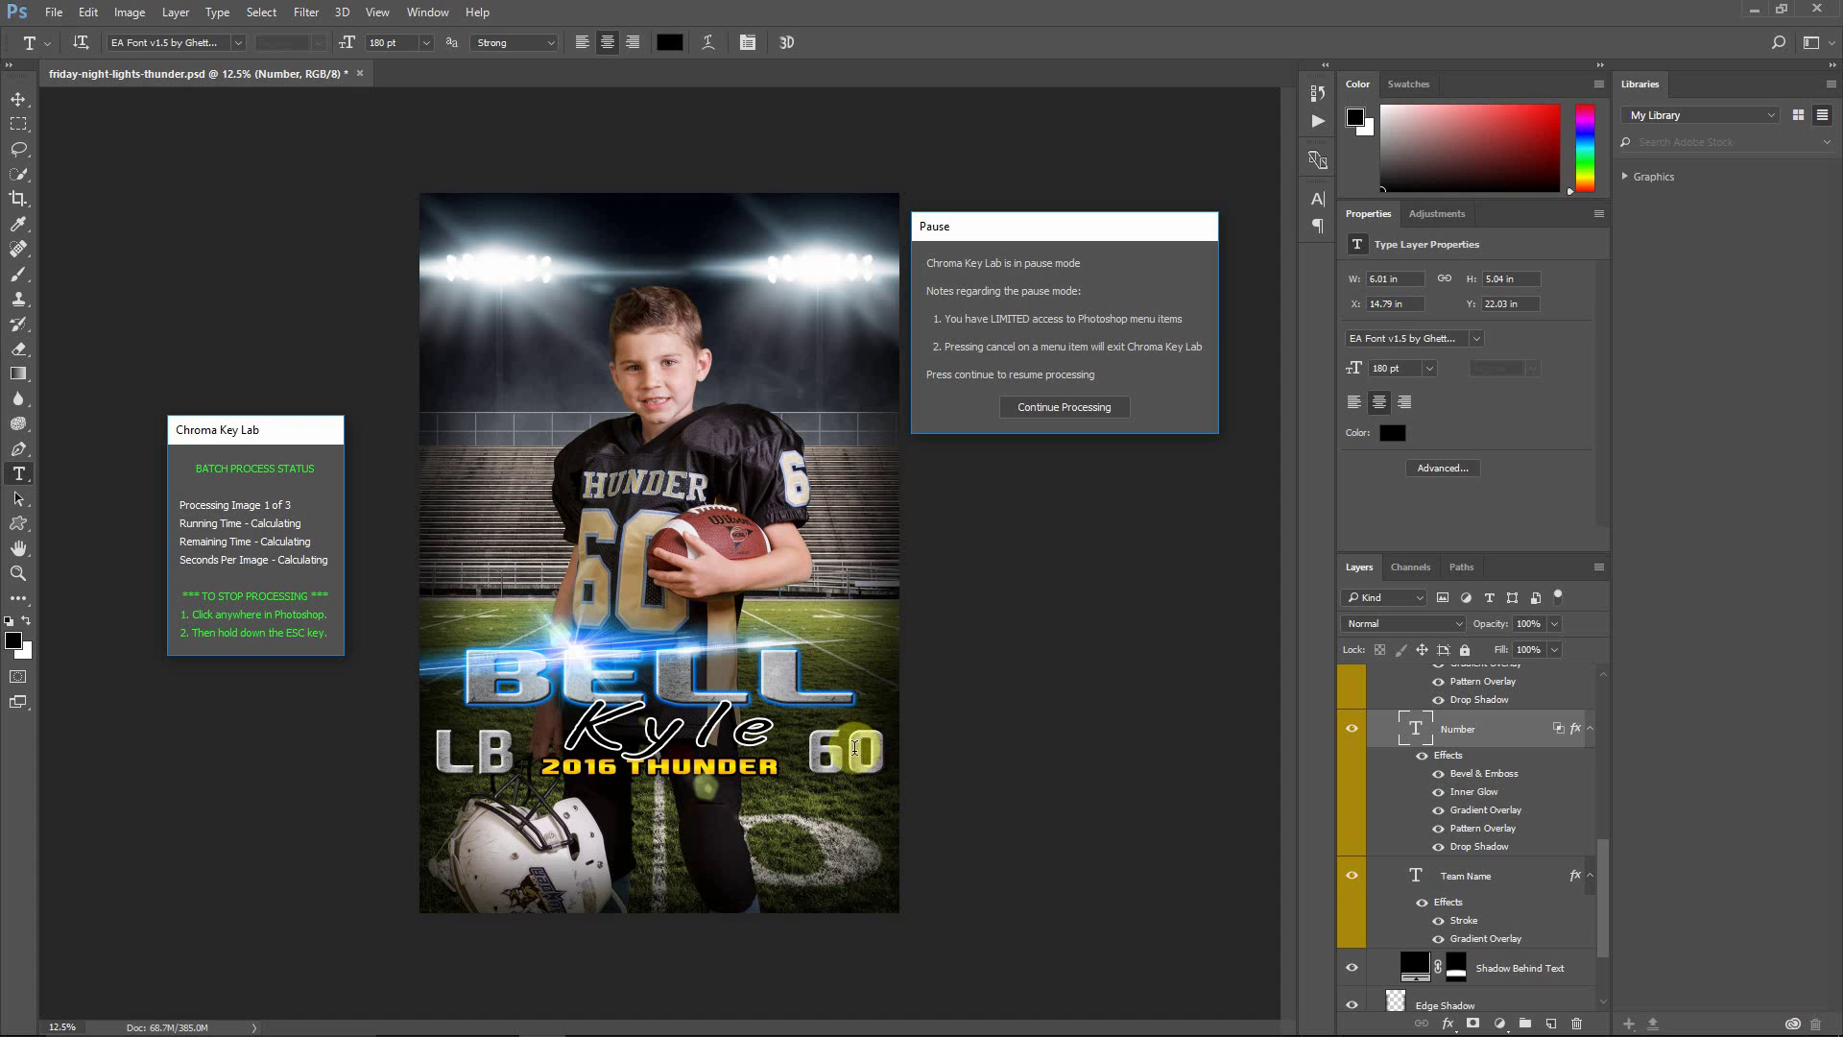
pyautogui.click(854, 763)
pyautogui.doubleClick(854, 763)
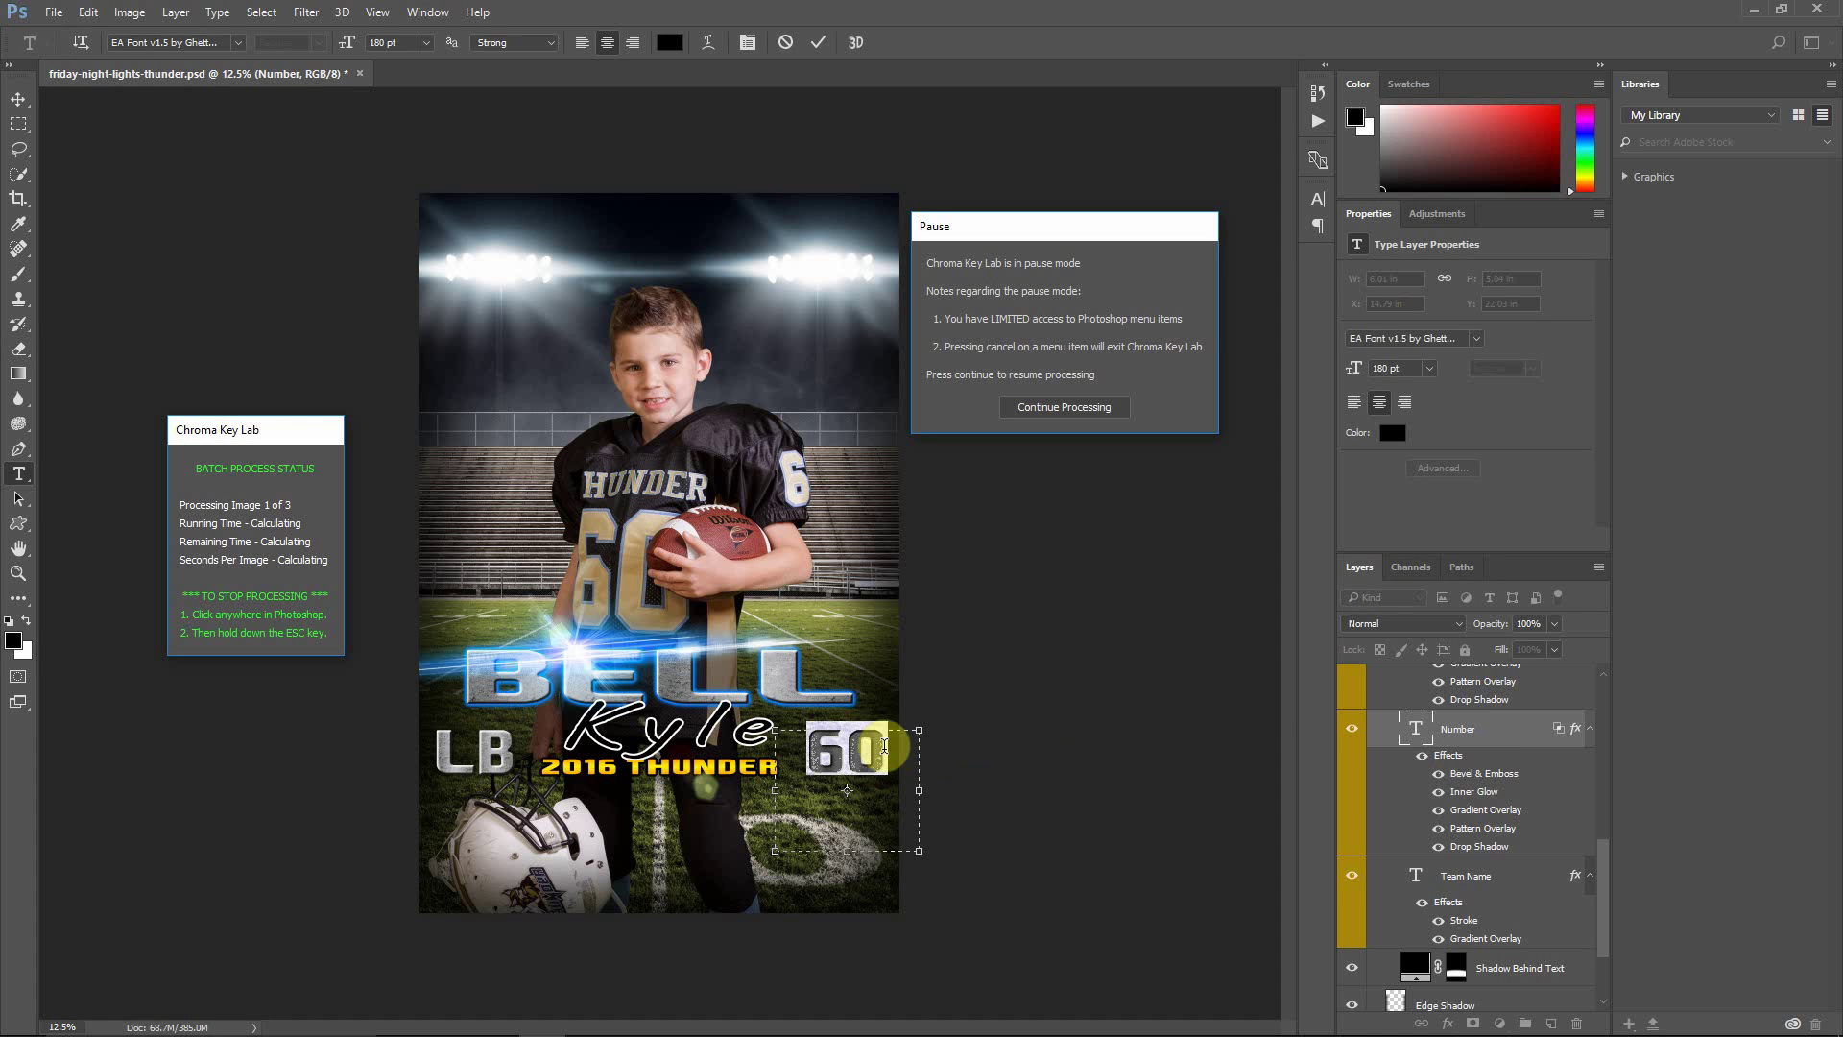
pyautogui.write('65')
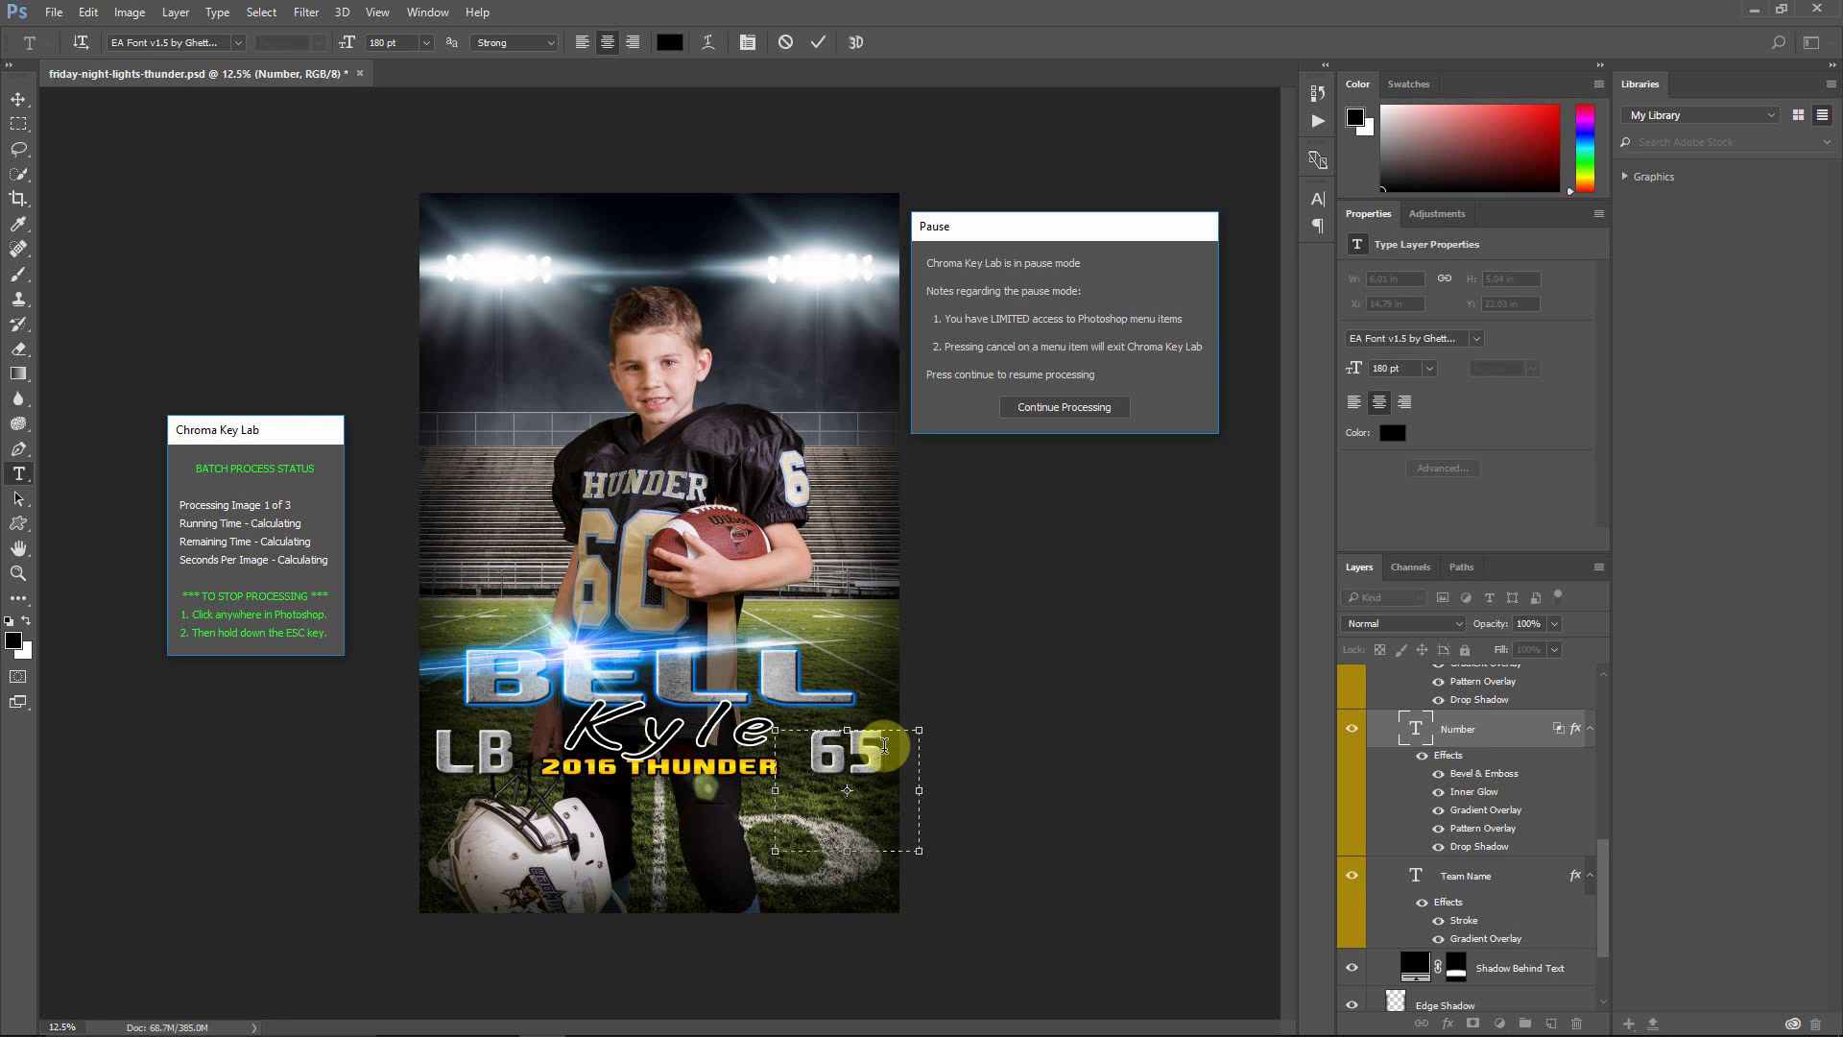
pyautogui.click(818, 42)
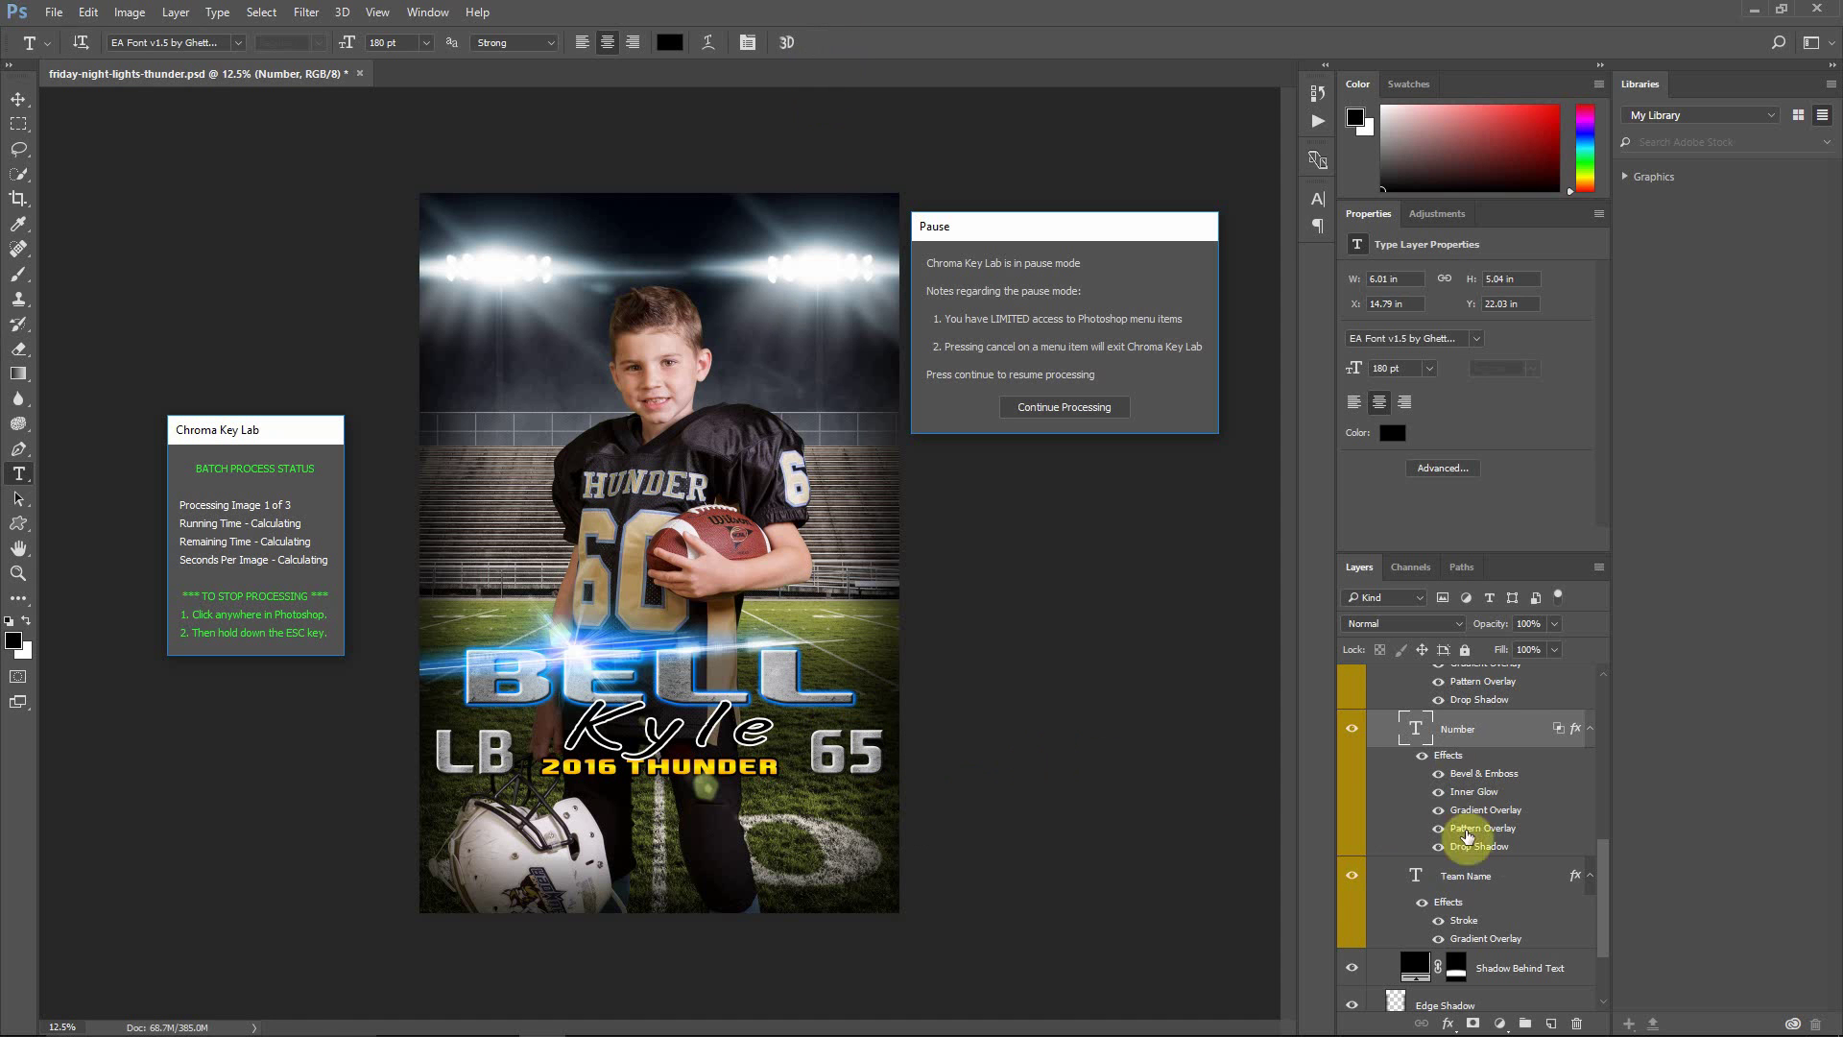
pyautogui.scroll(3, 1491, 840)
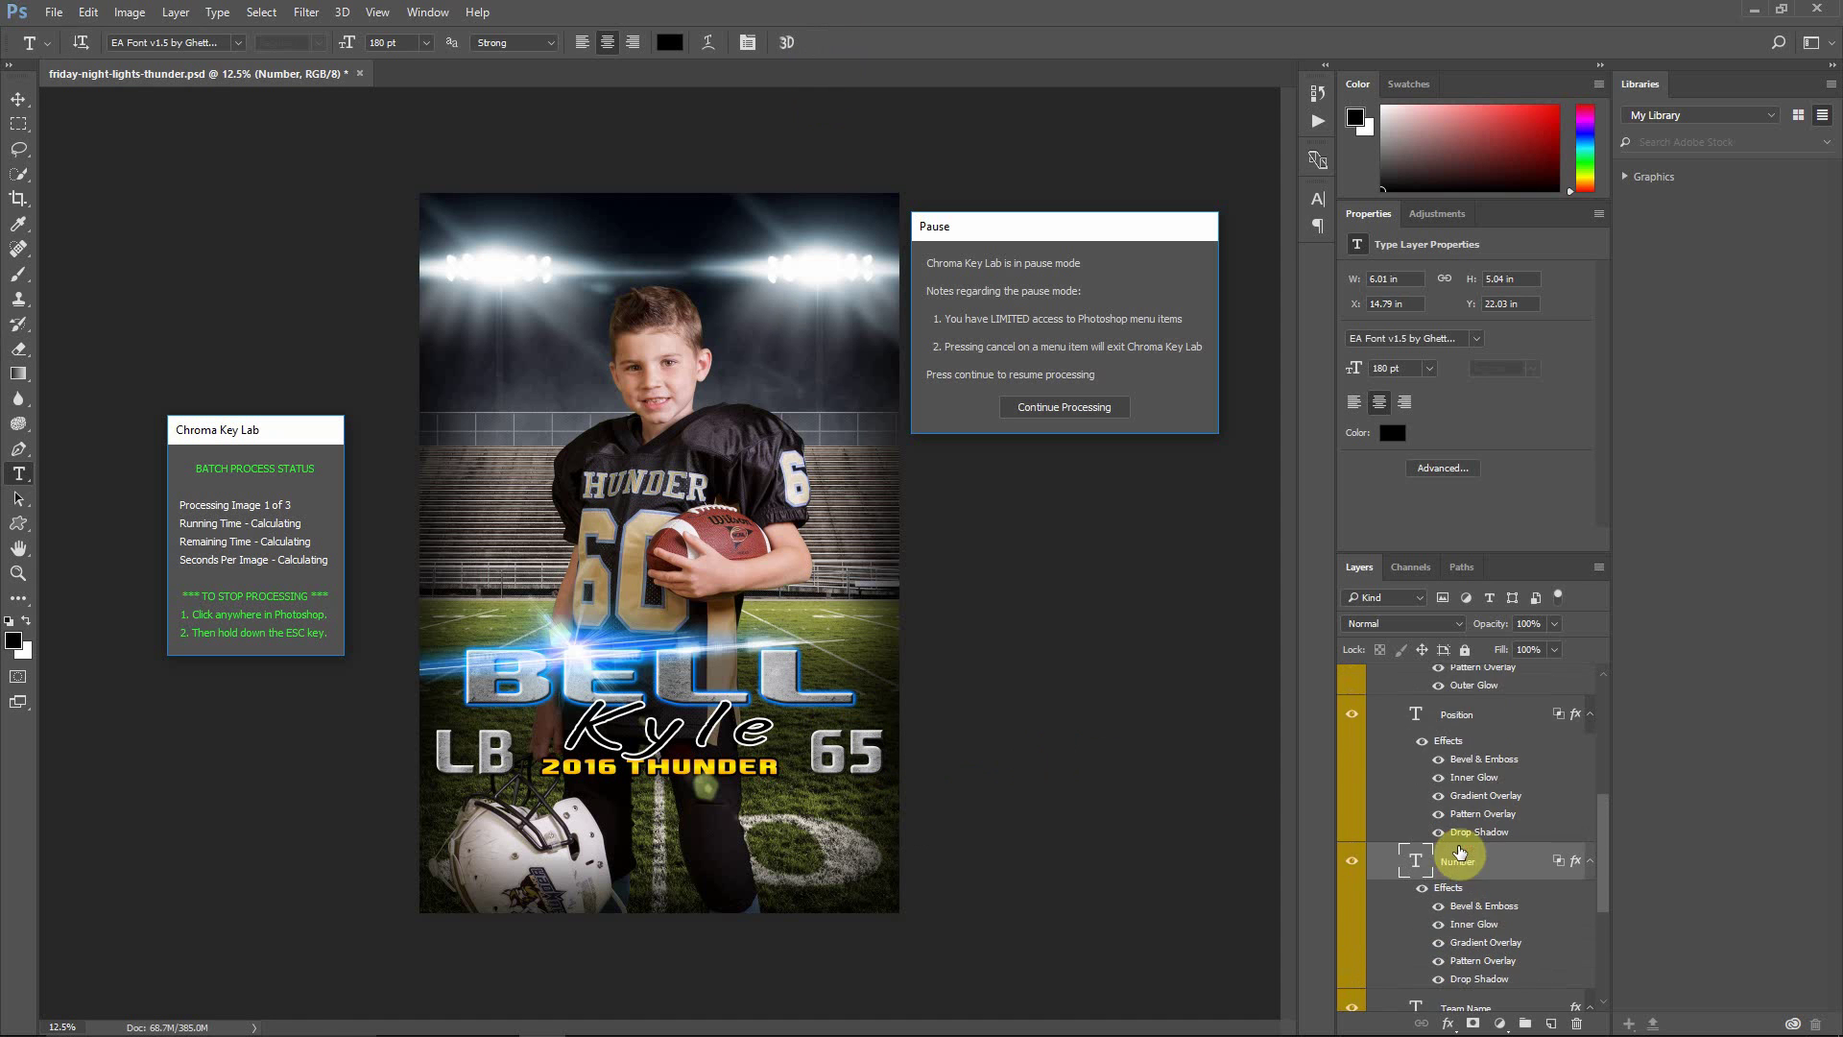
pyautogui.scroll(5, 1459, 851)
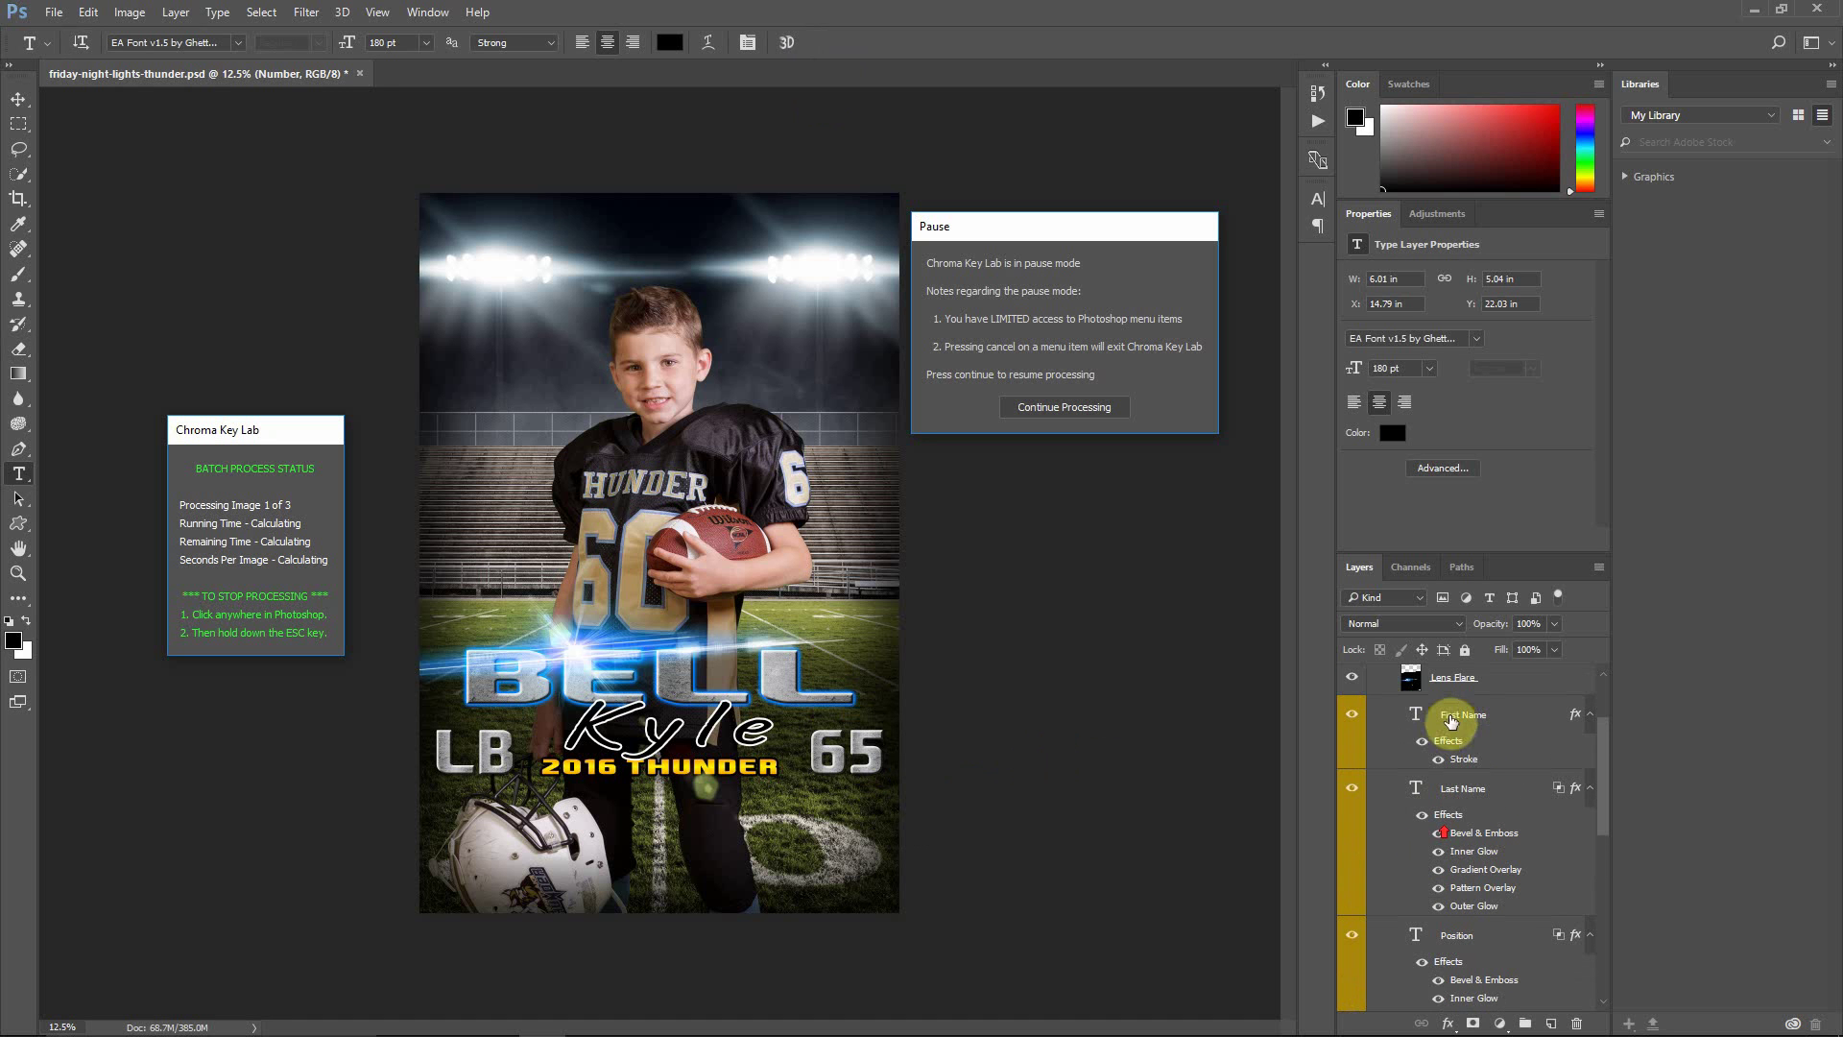
# Step: Set the First Name text's height scale to 120% and commit it
pyautogui.click(1444, 720)
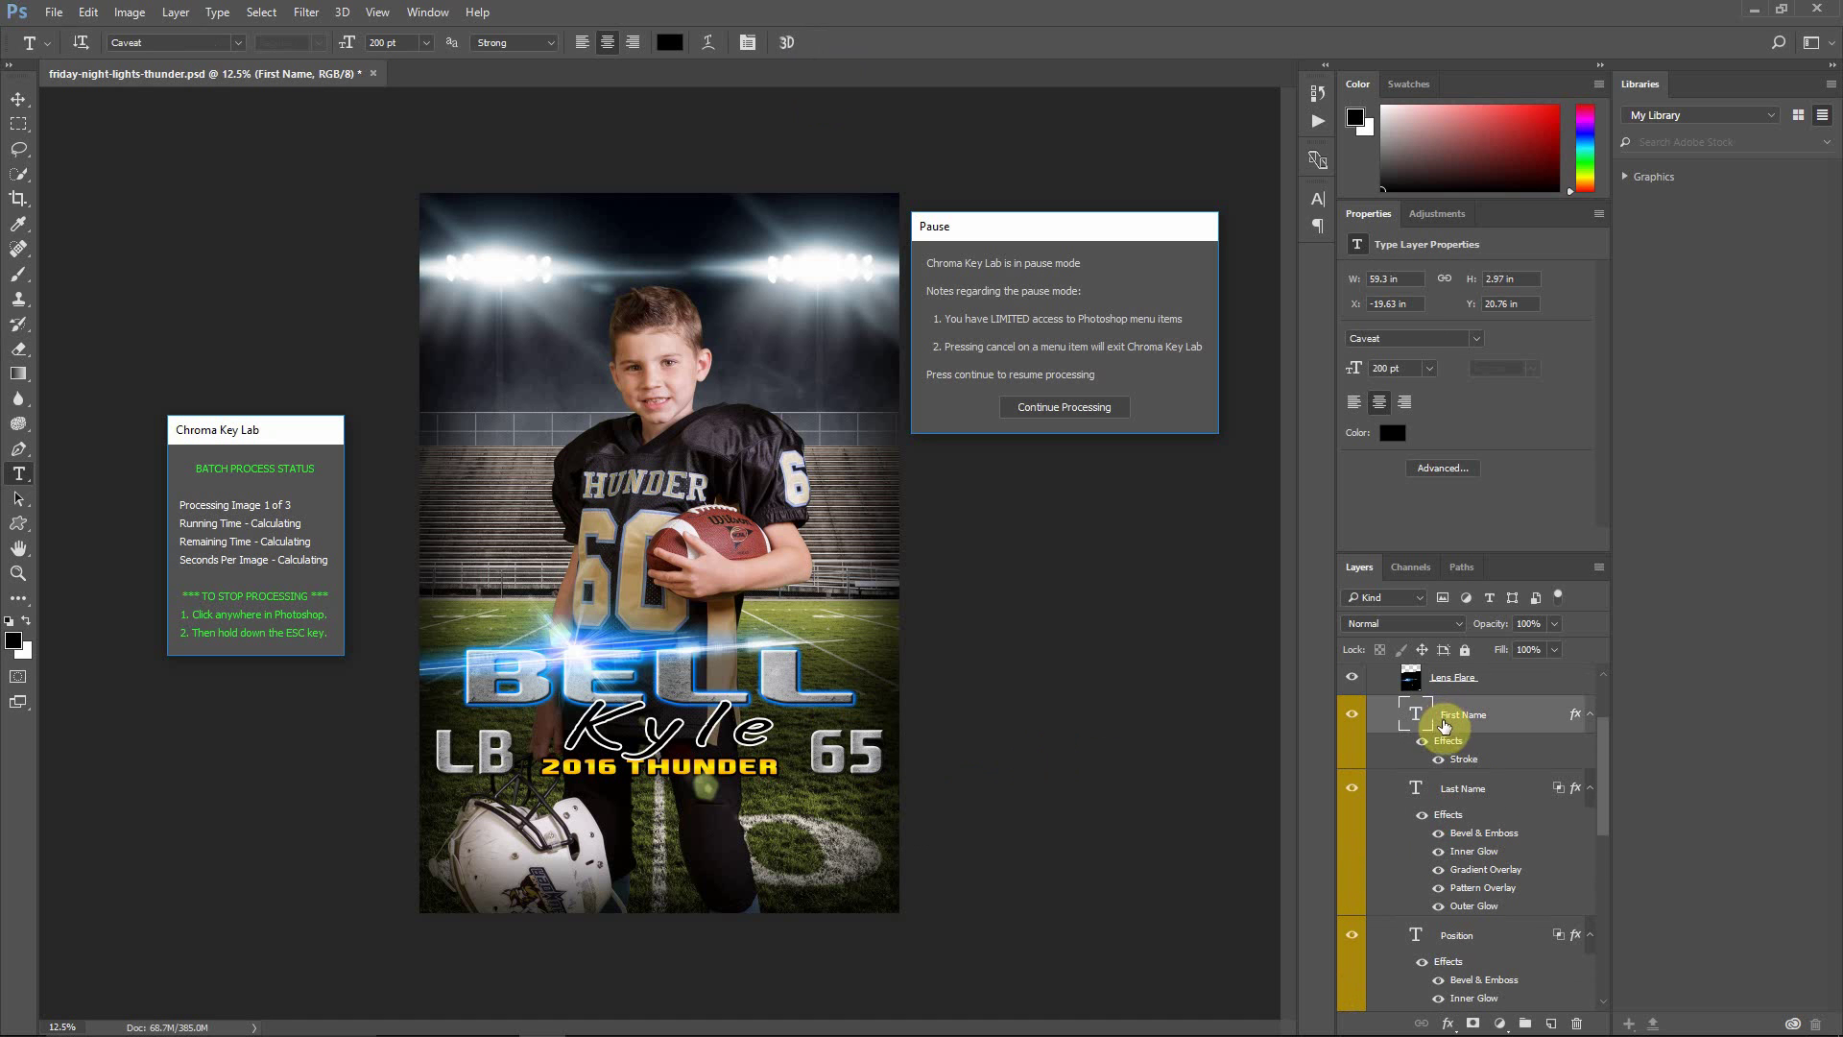
pyautogui.click(133, 12)
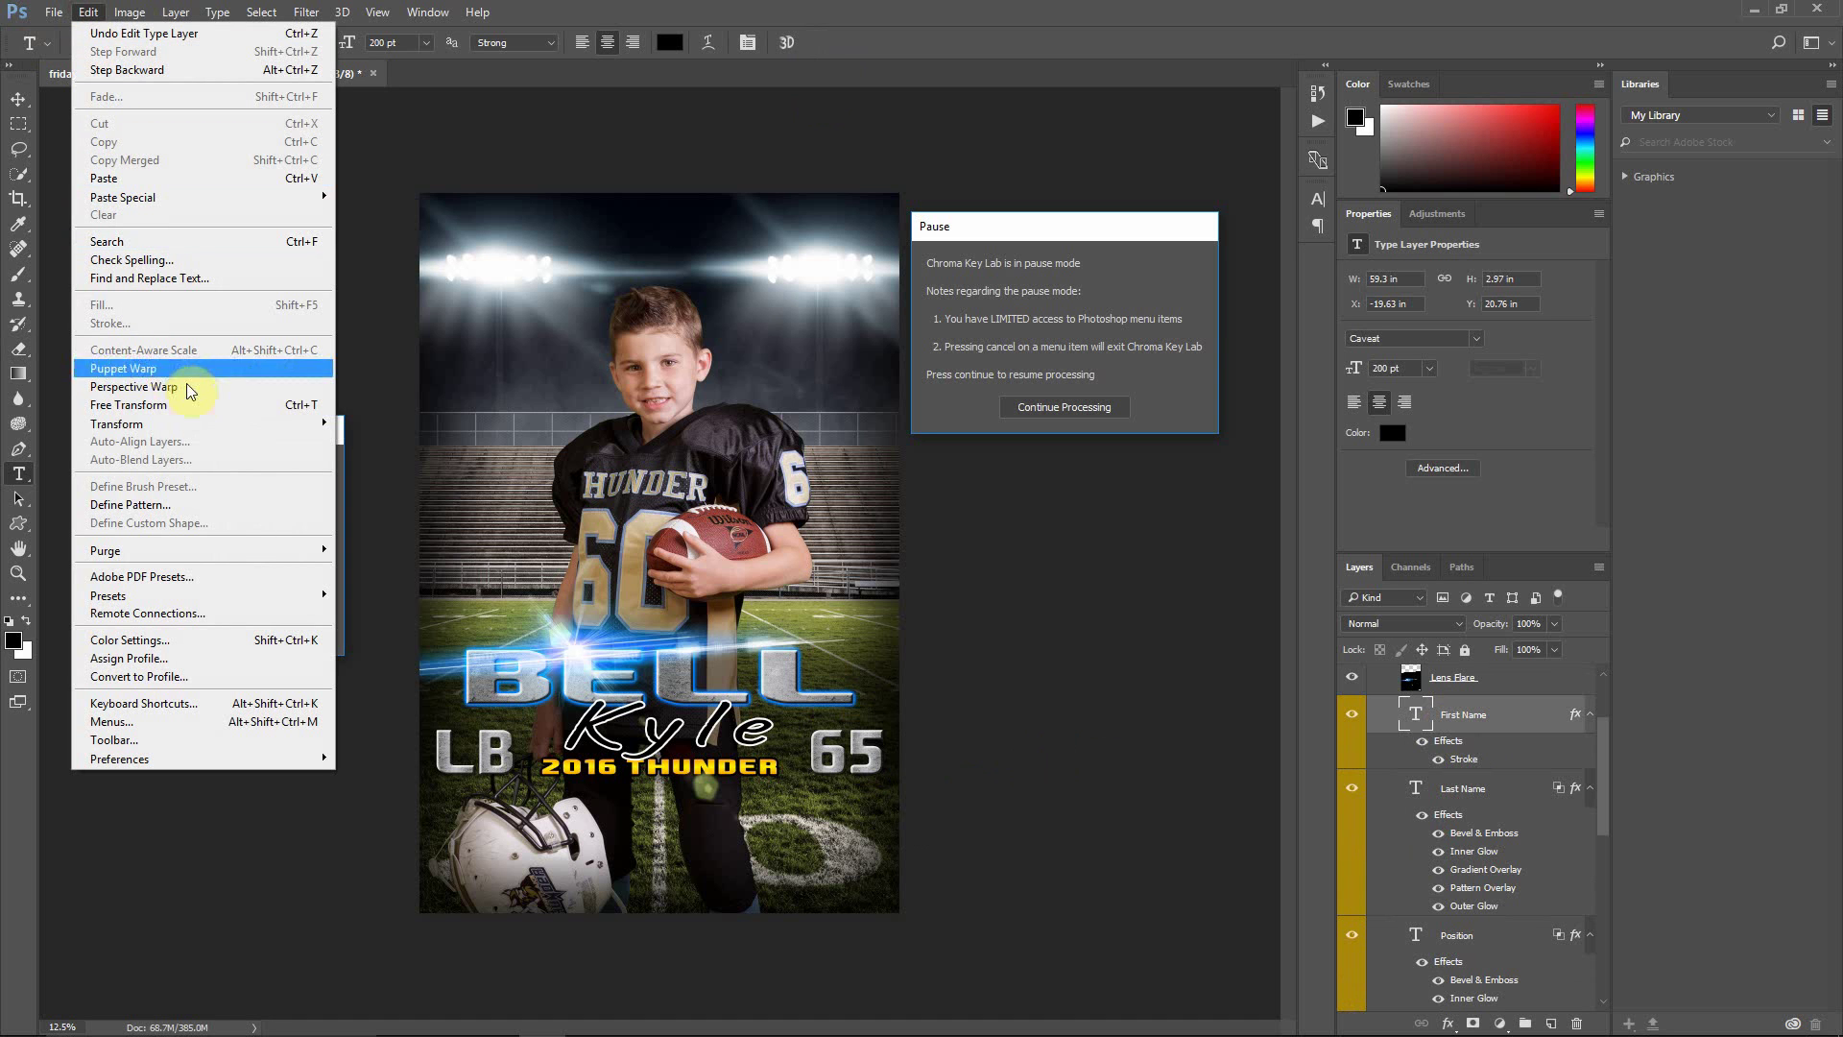
pyautogui.moveTo(221, 430)
pyautogui.click(370, 442)
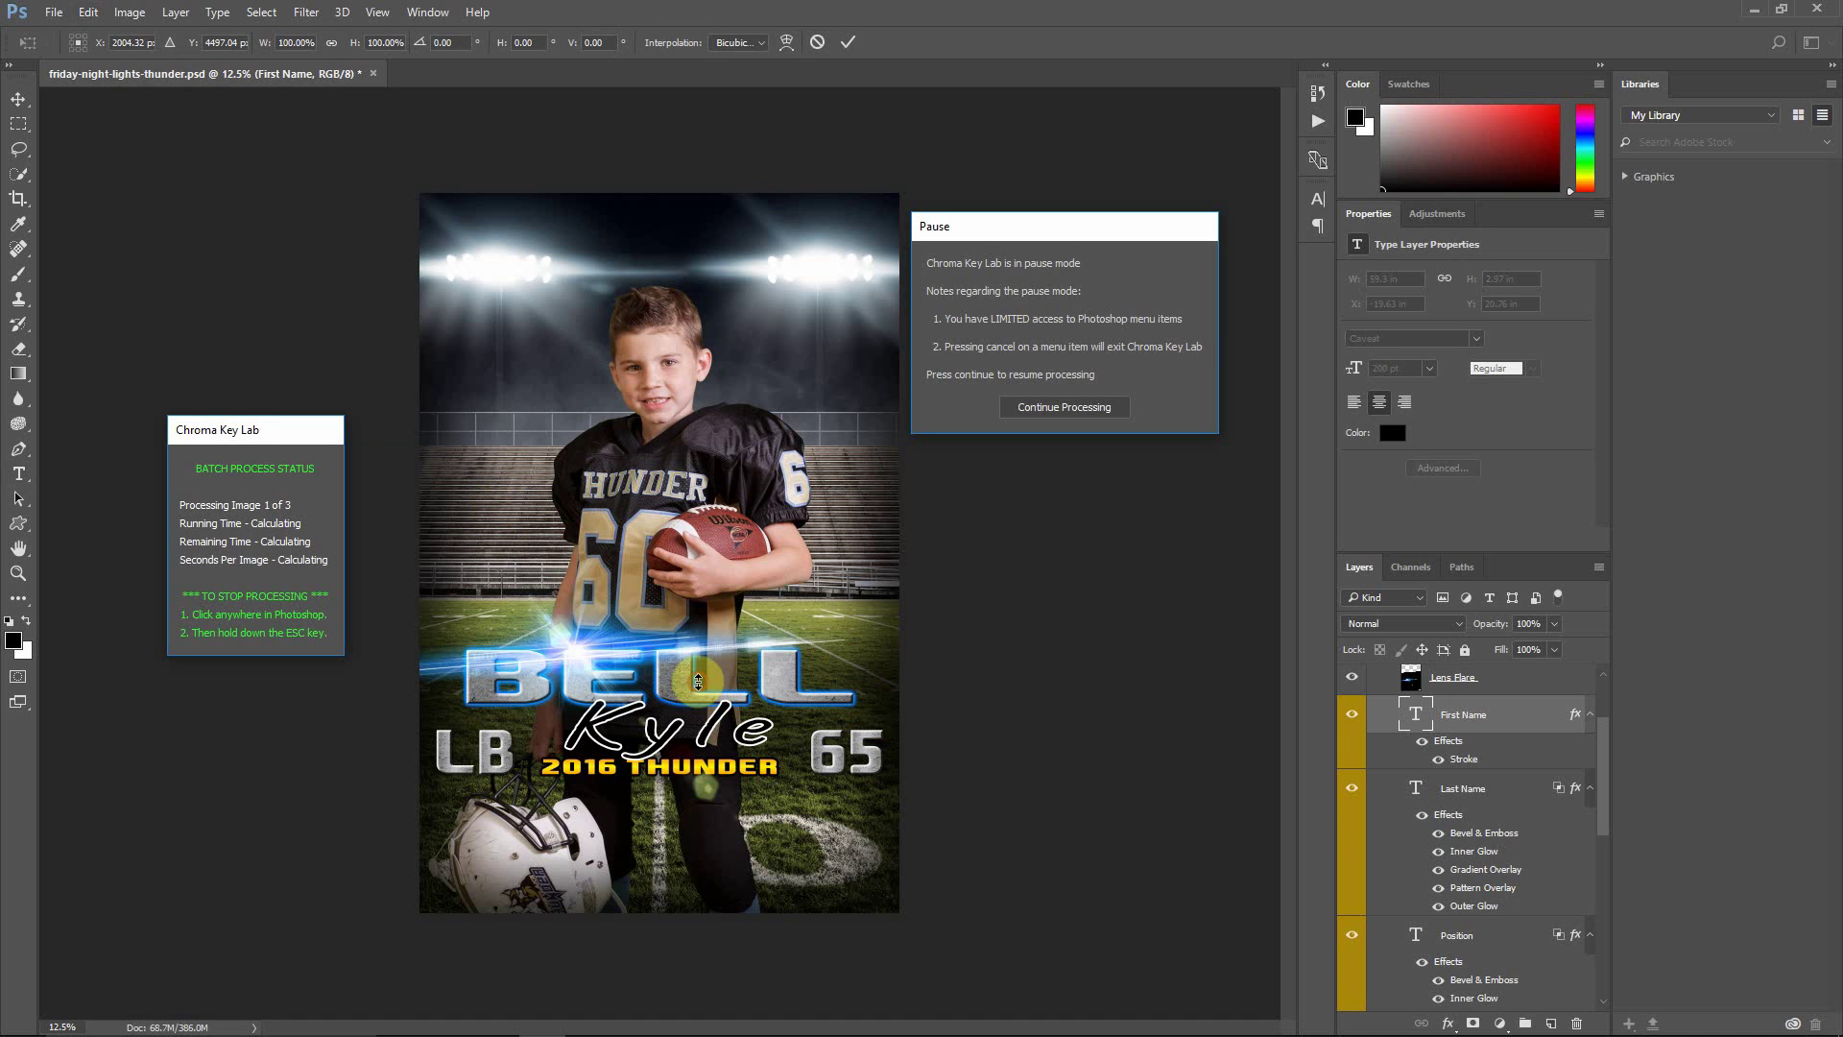
pyautogui.click(394, 42)
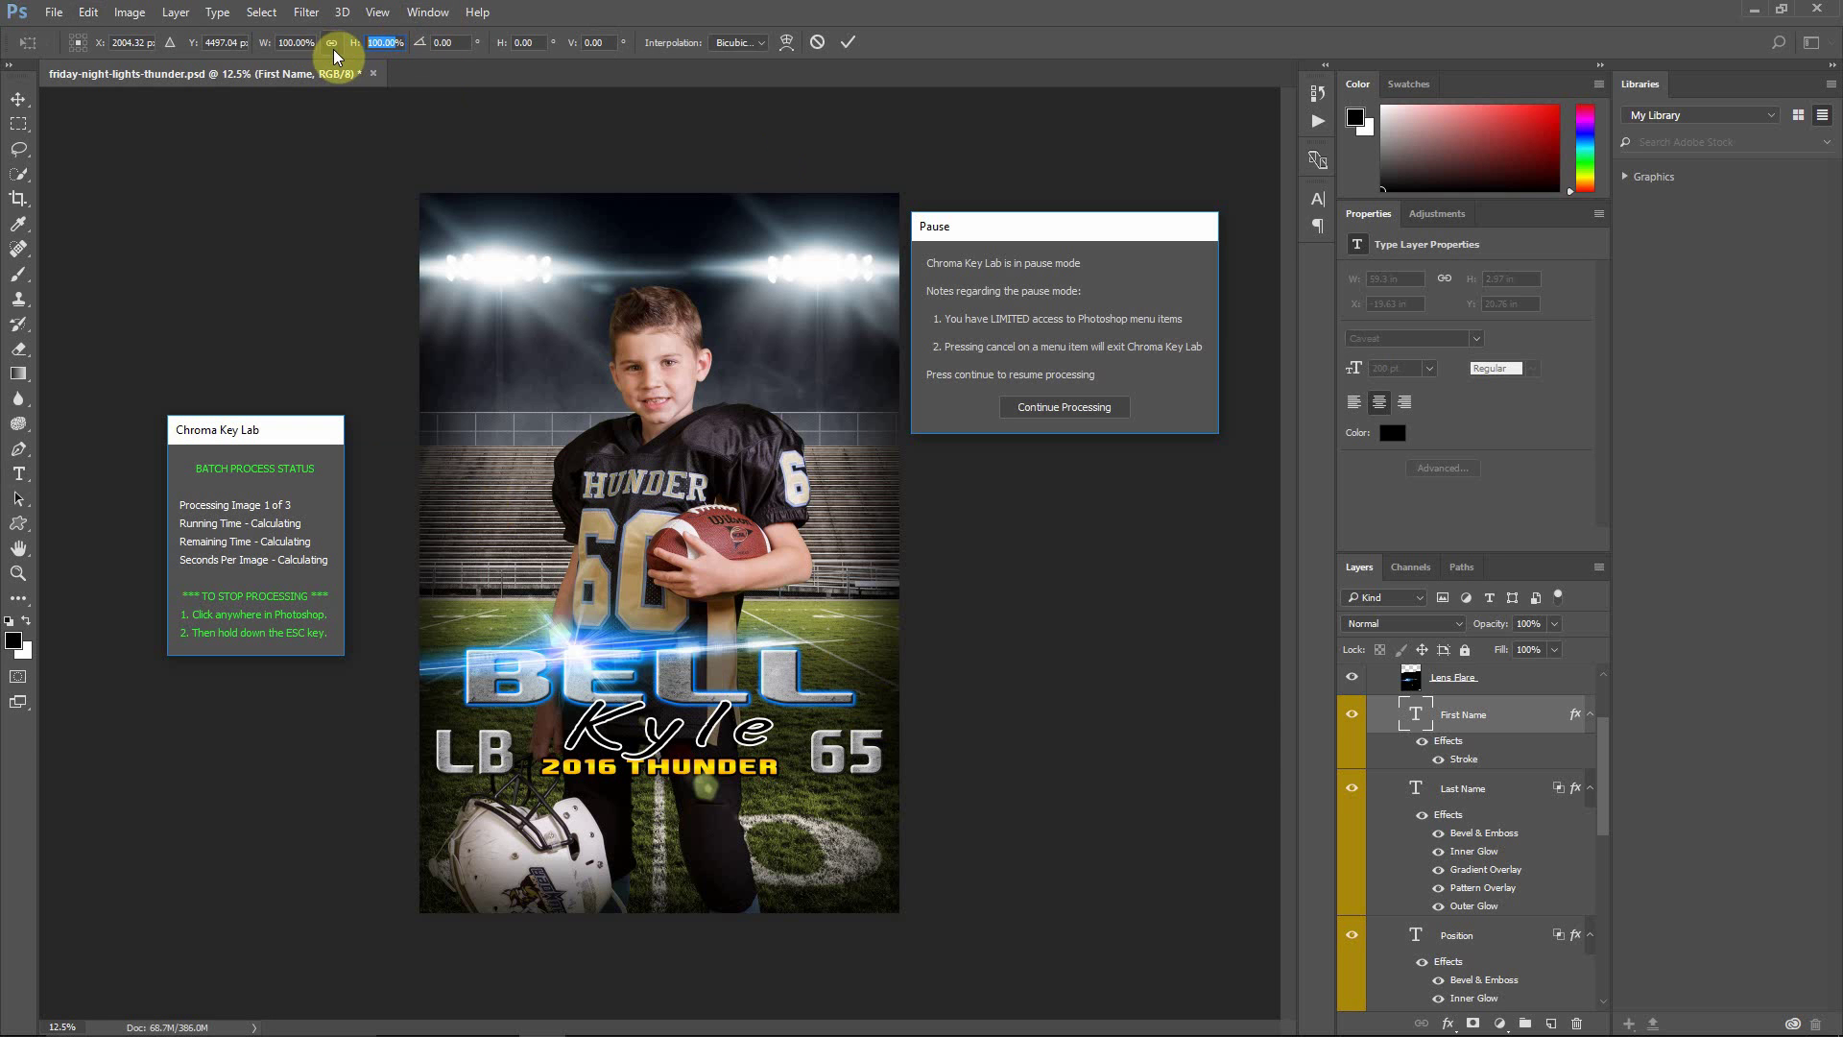
pyautogui.write('120%')
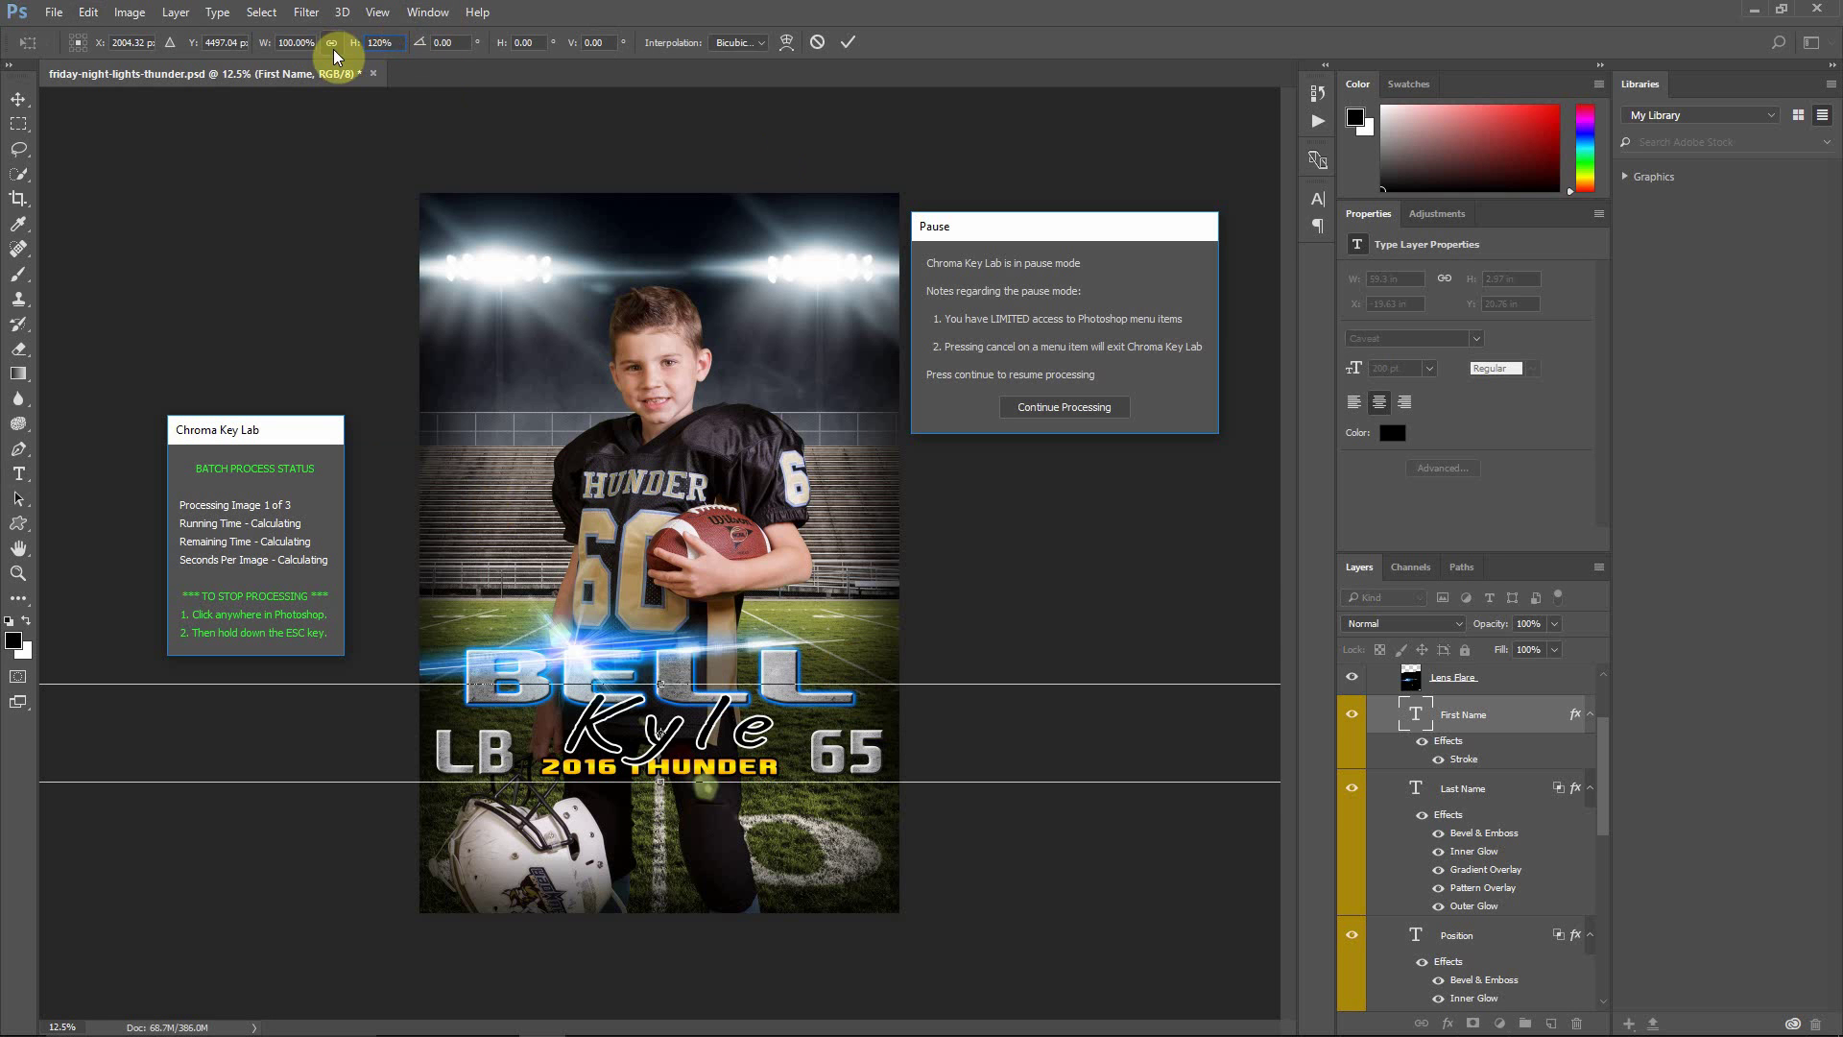
pyautogui.click(847, 42)
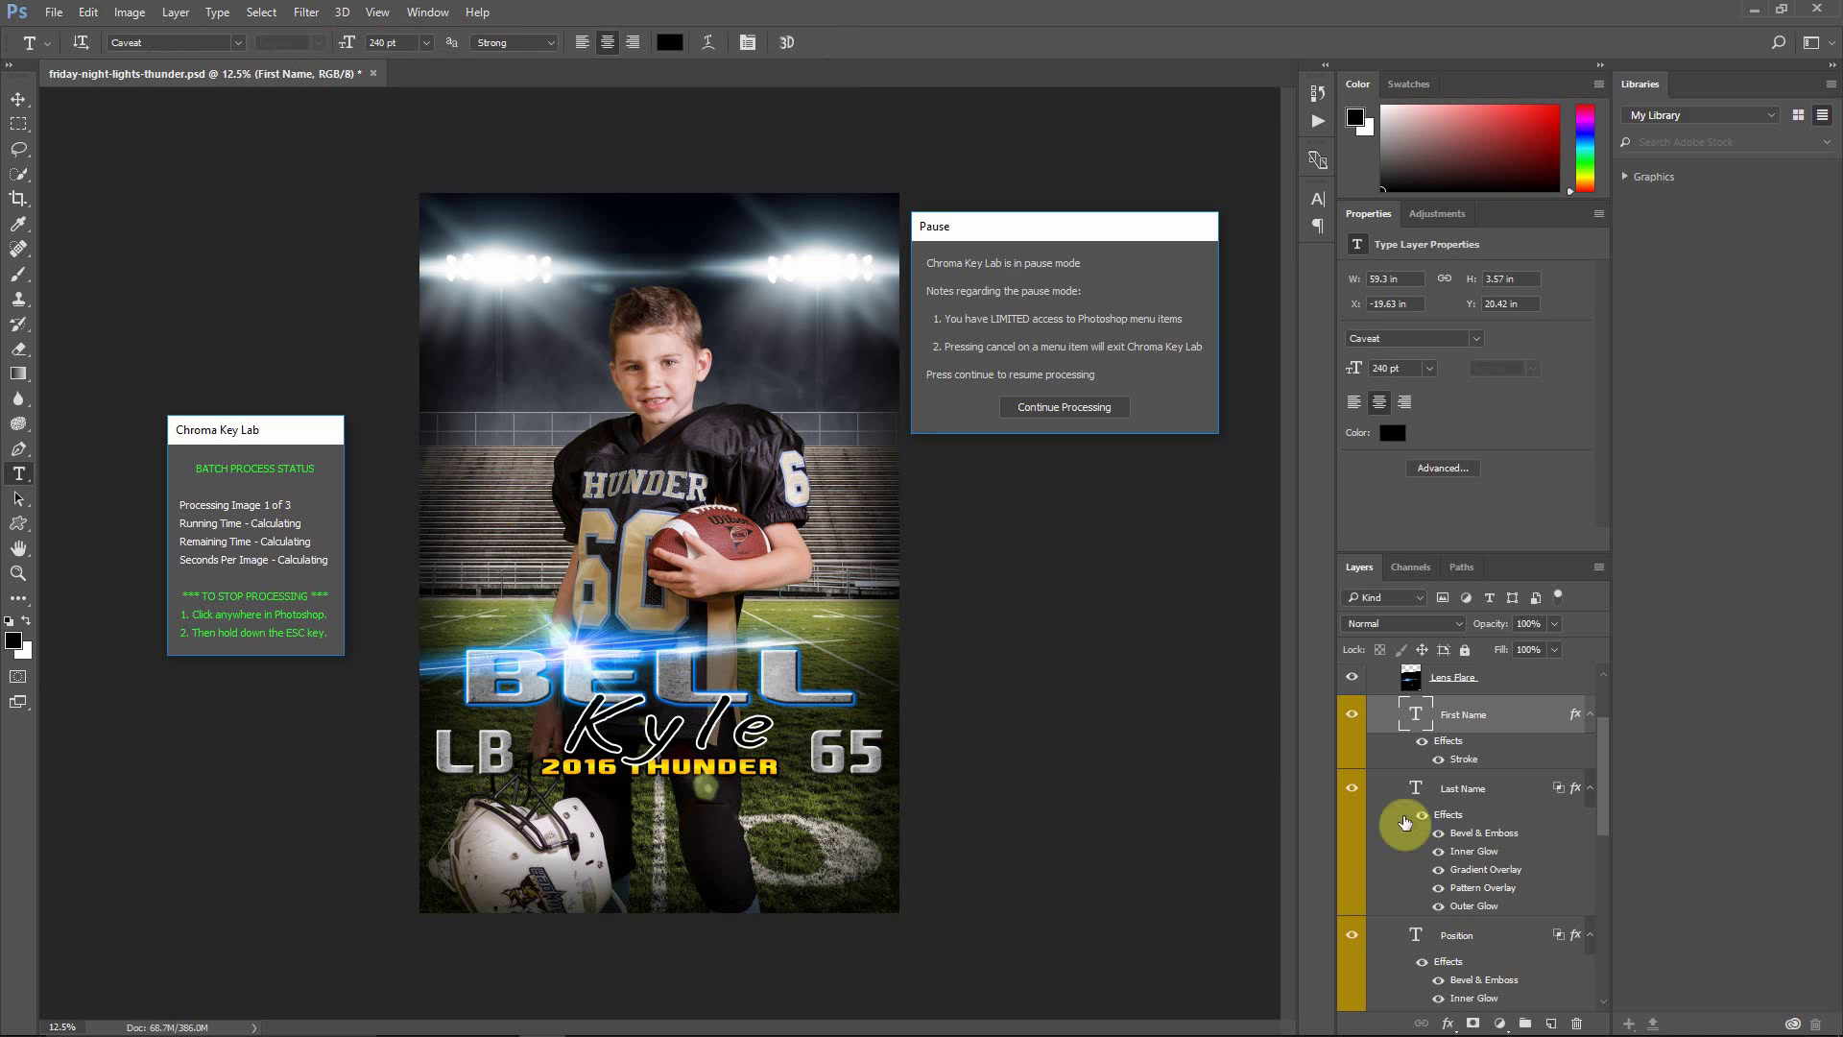
# Step: Rescale the first-name text again with Edit > Transform > Scale and commit
pyautogui.click(91, 14)
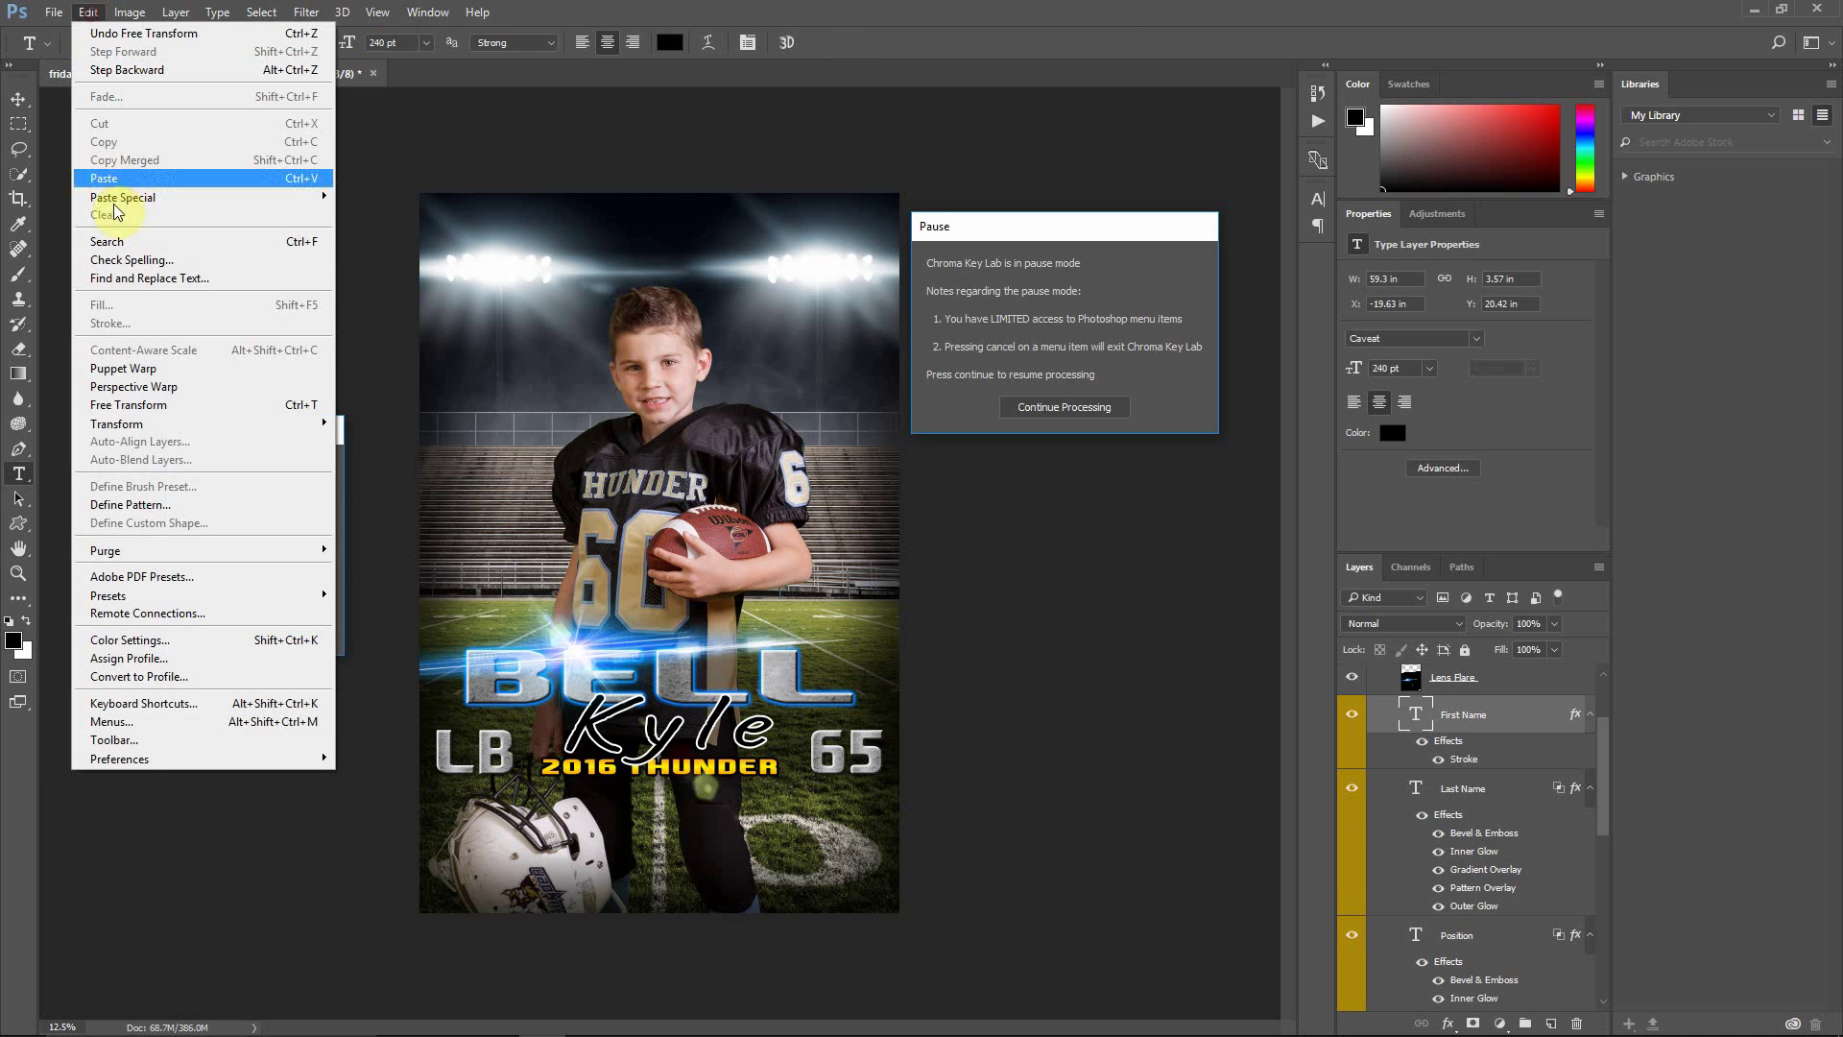
pyautogui.moveTo(173, 424)
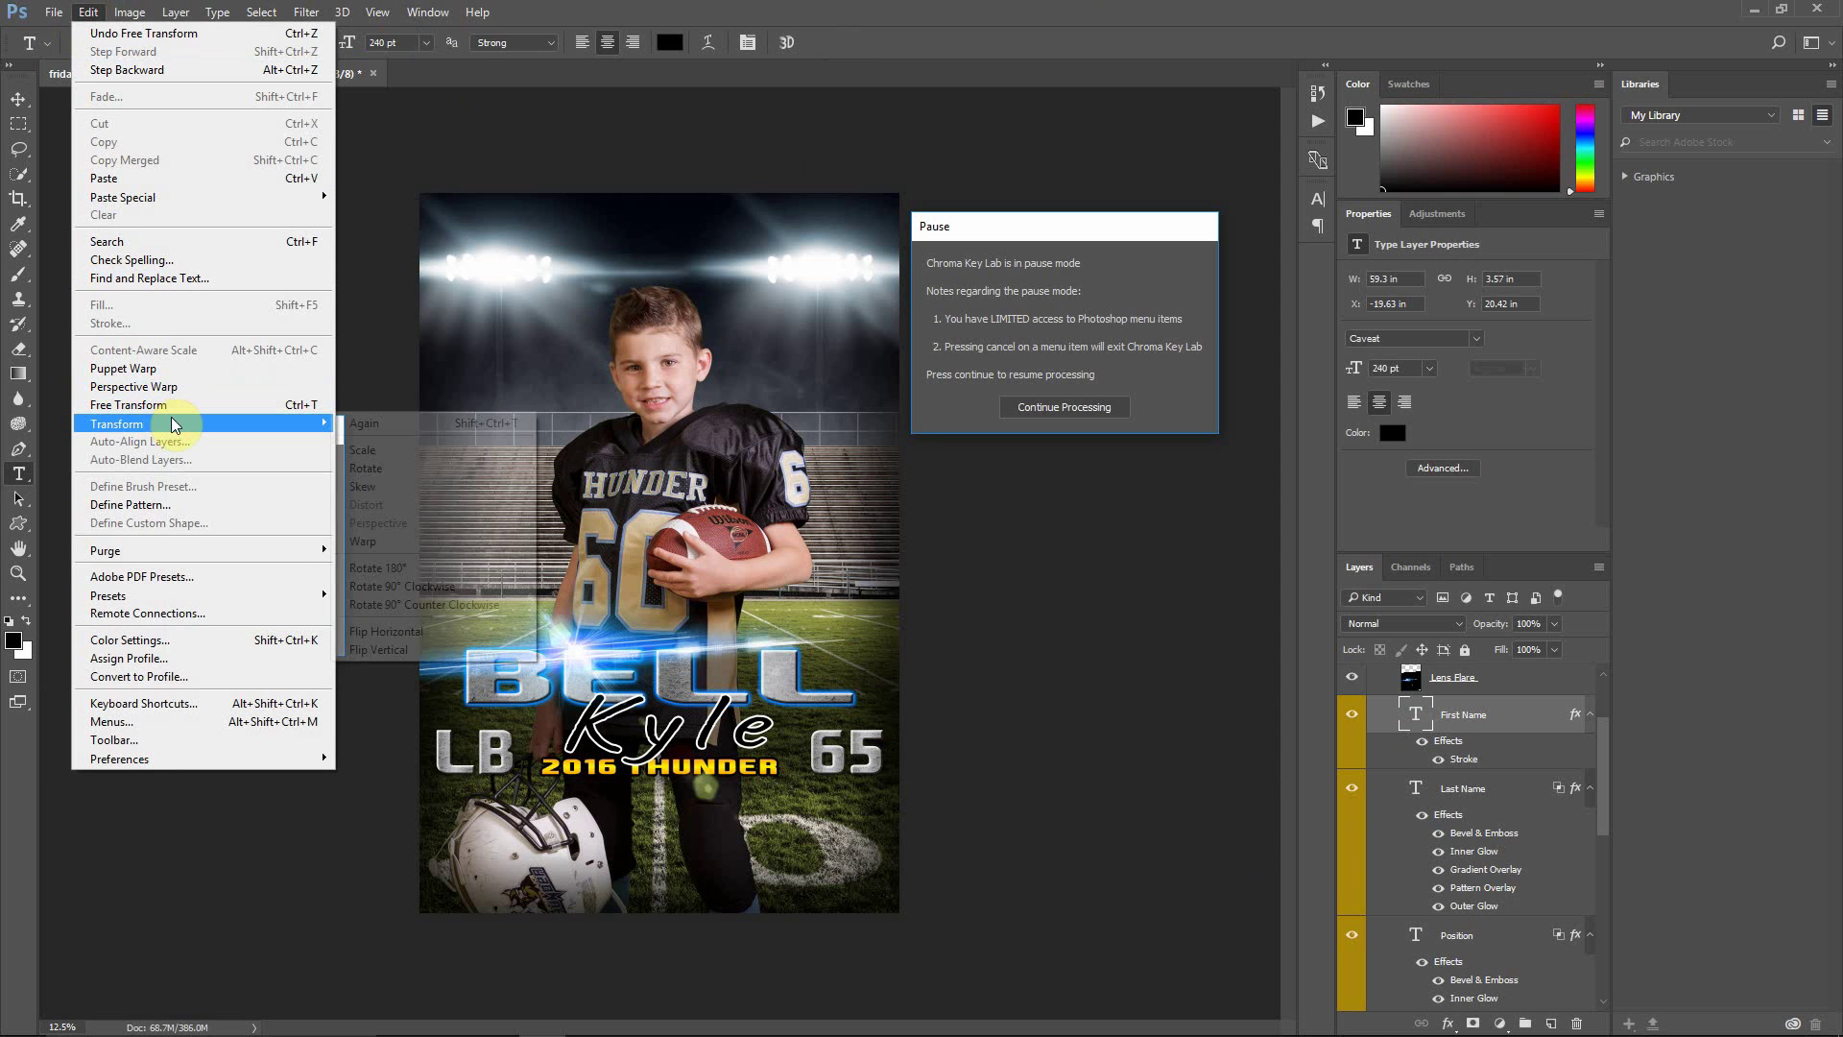
pyautogui.click(362, 451)
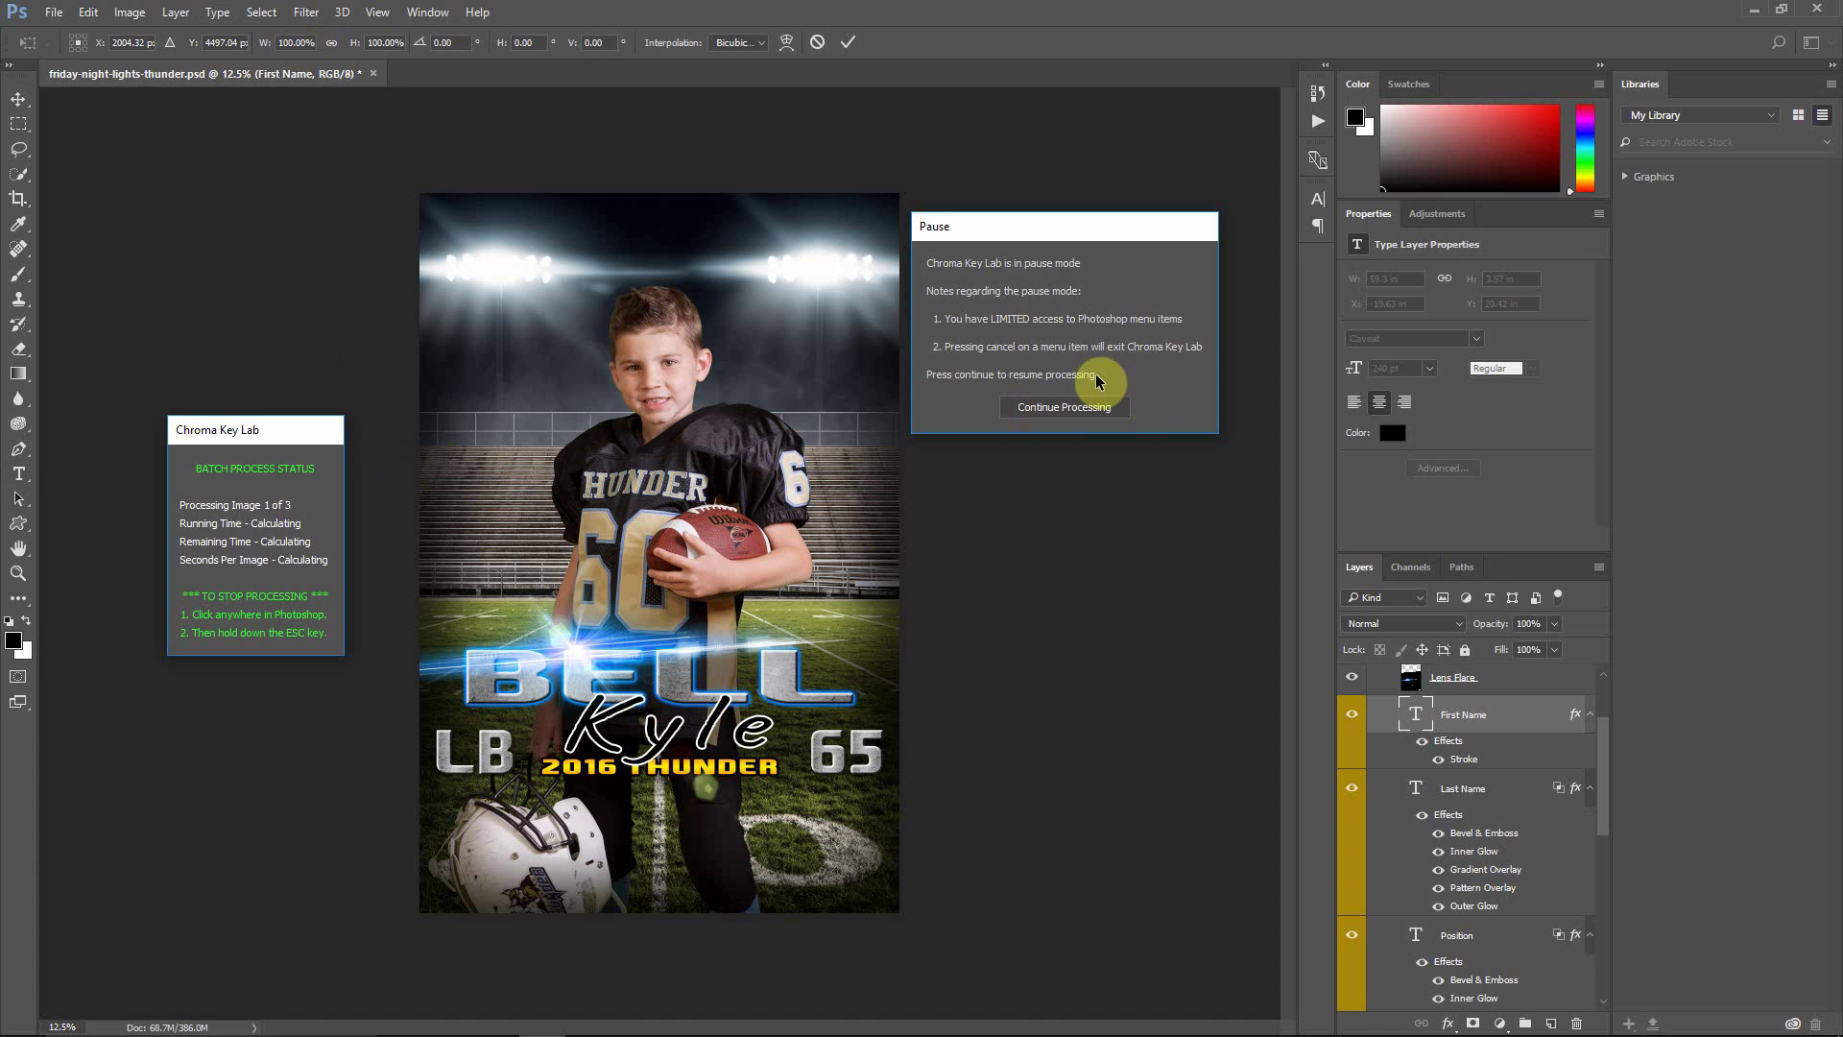
pyautogui.click(847, 42)
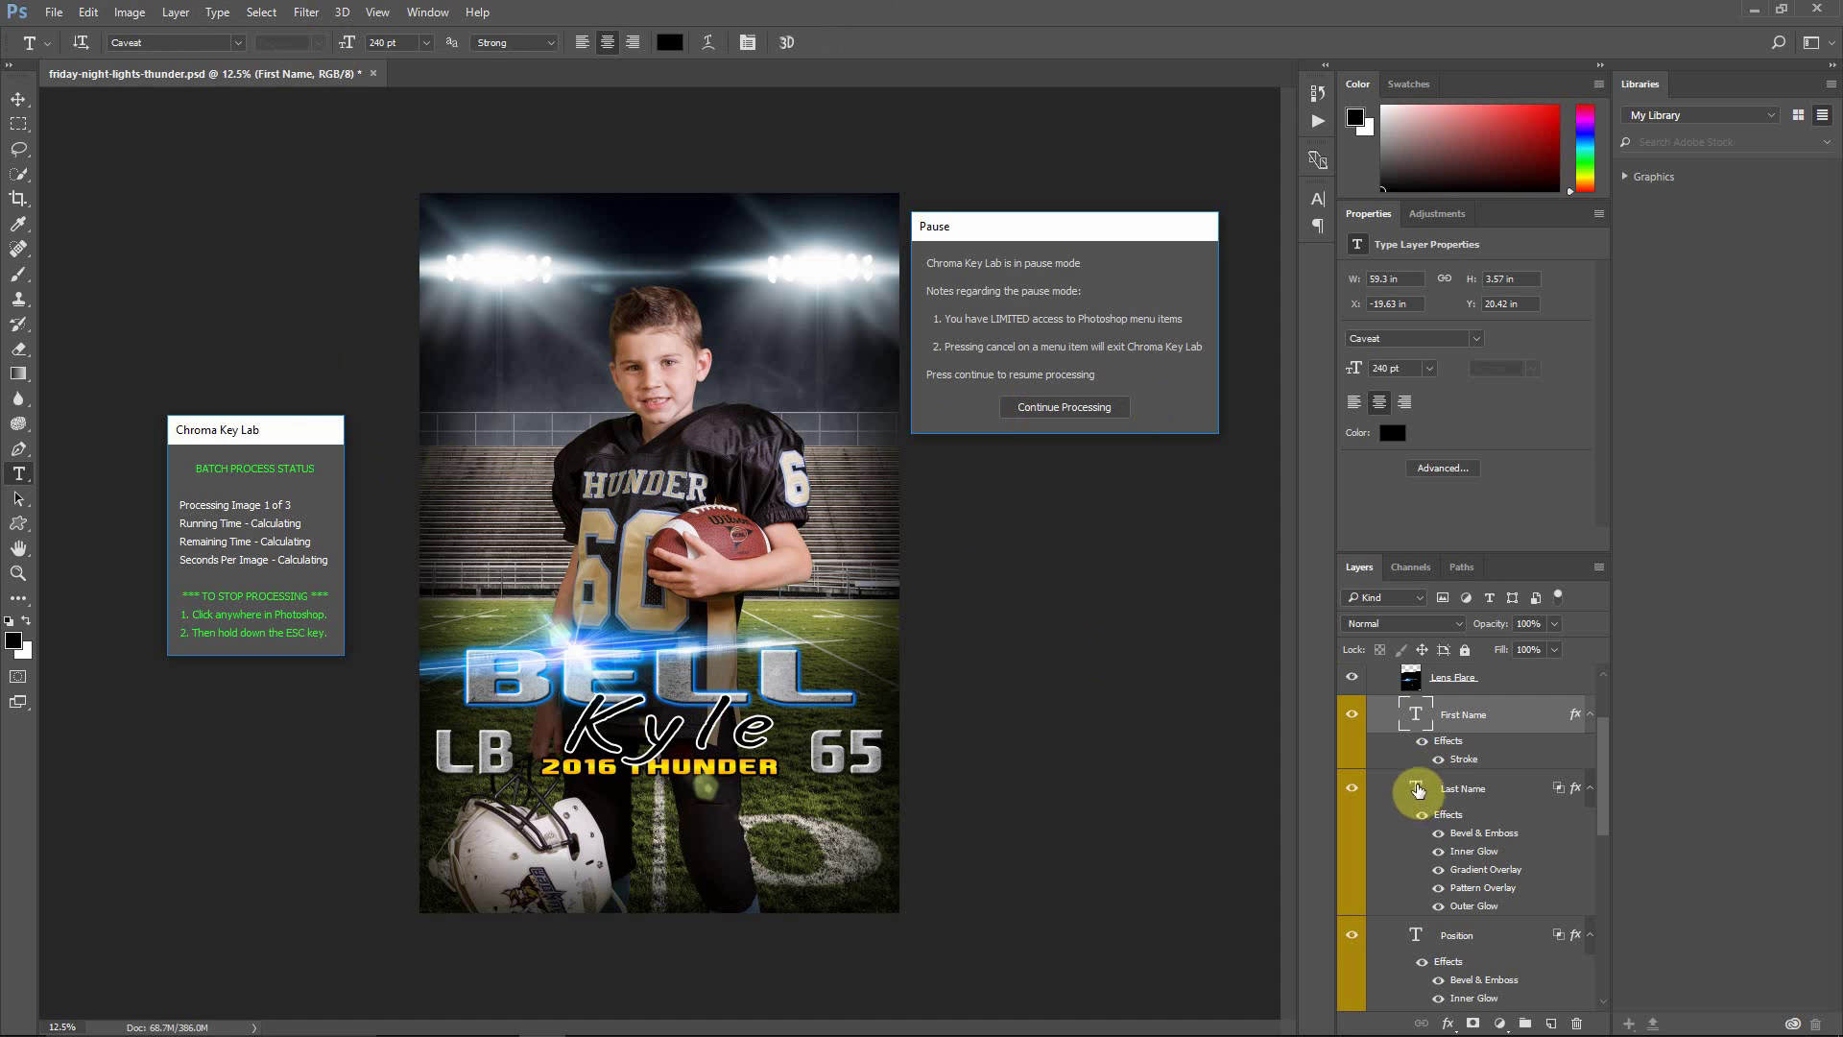
# Step: Nudge the last-name text slightly upward with the Move tool
pyautogui.click(1416, 796)
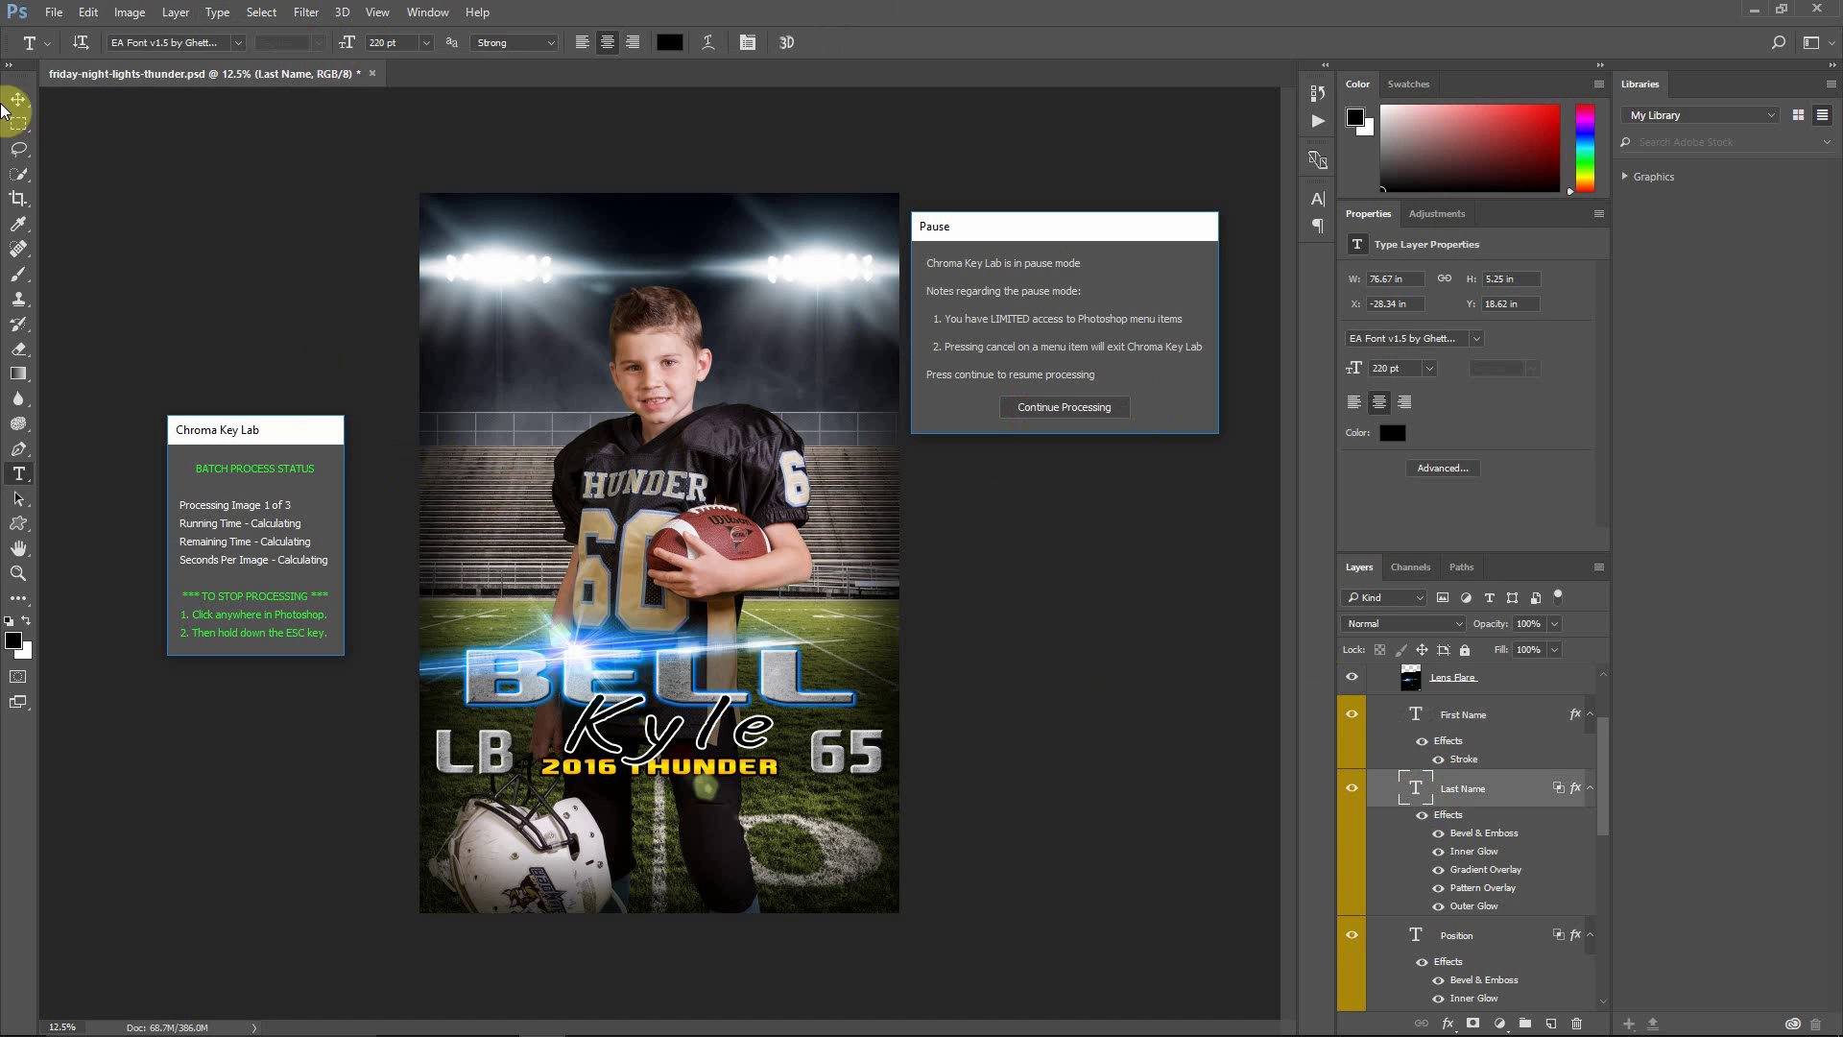
pyautogui.click(17, 101)
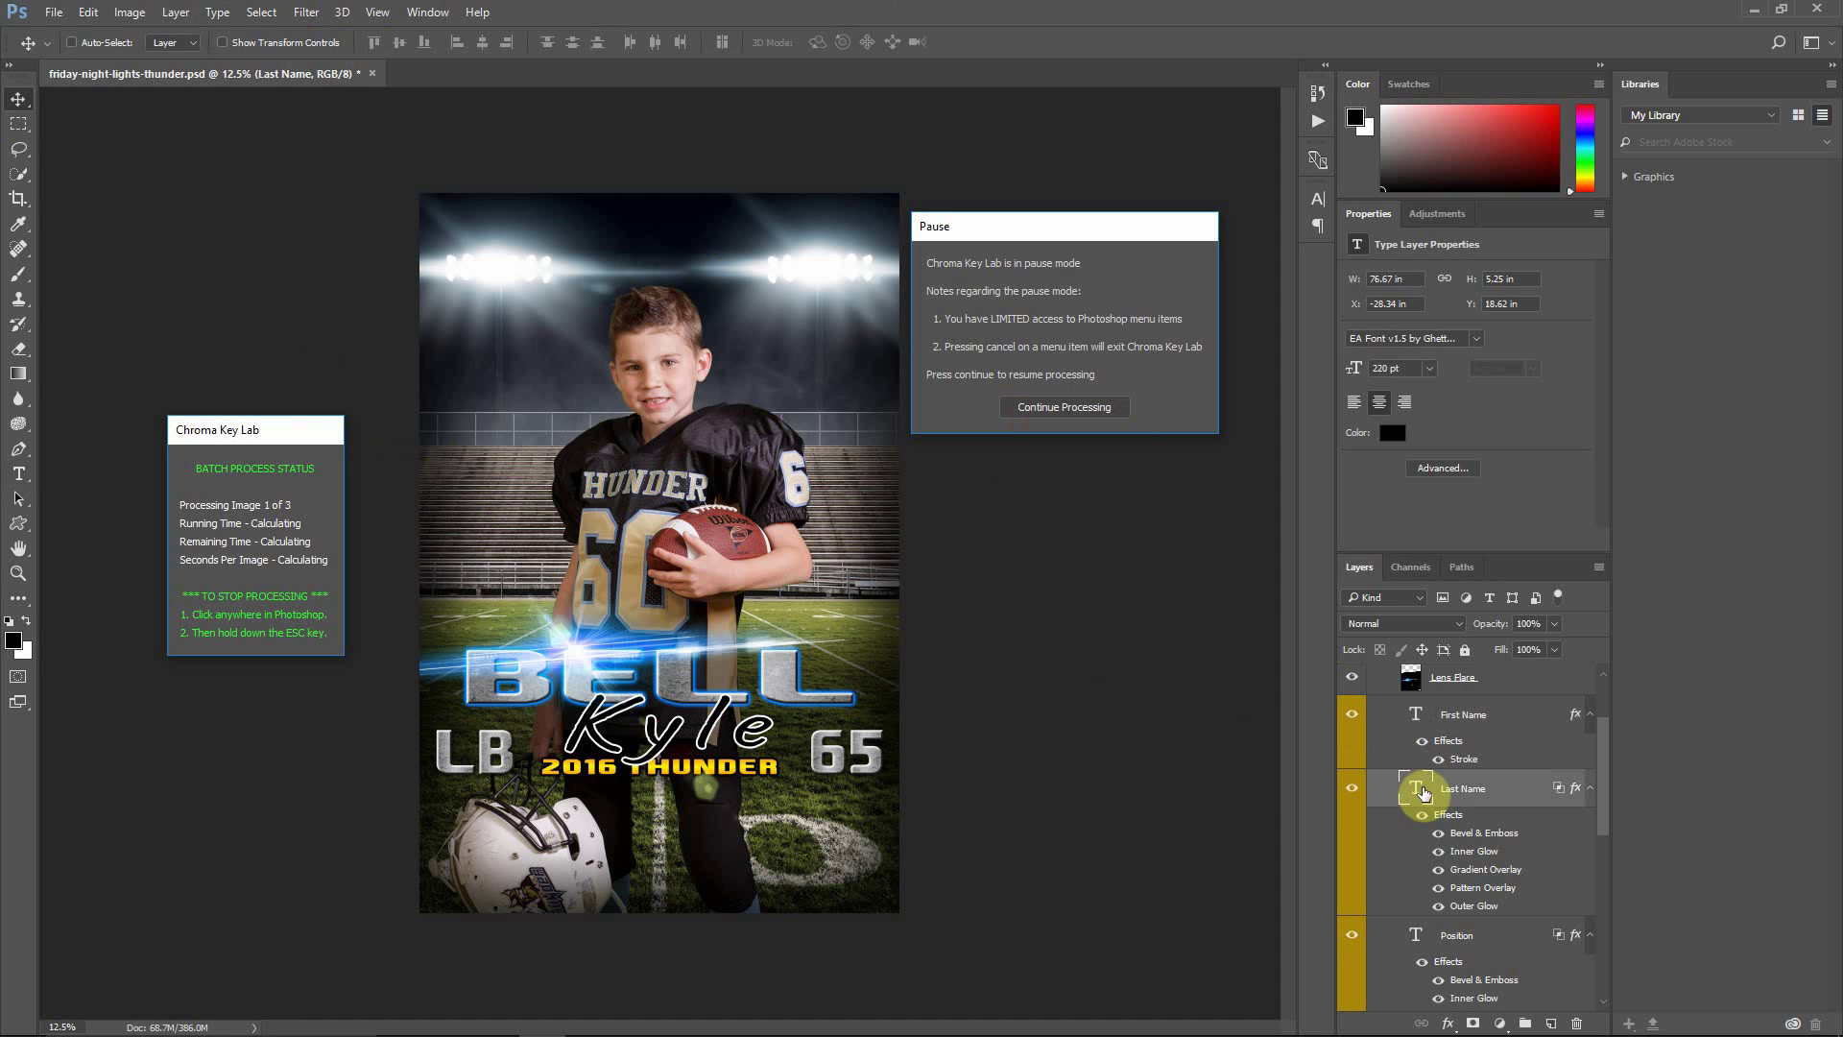
pyautogui.moveTo(786, 686); pyautogui.dragTo(785, 678)
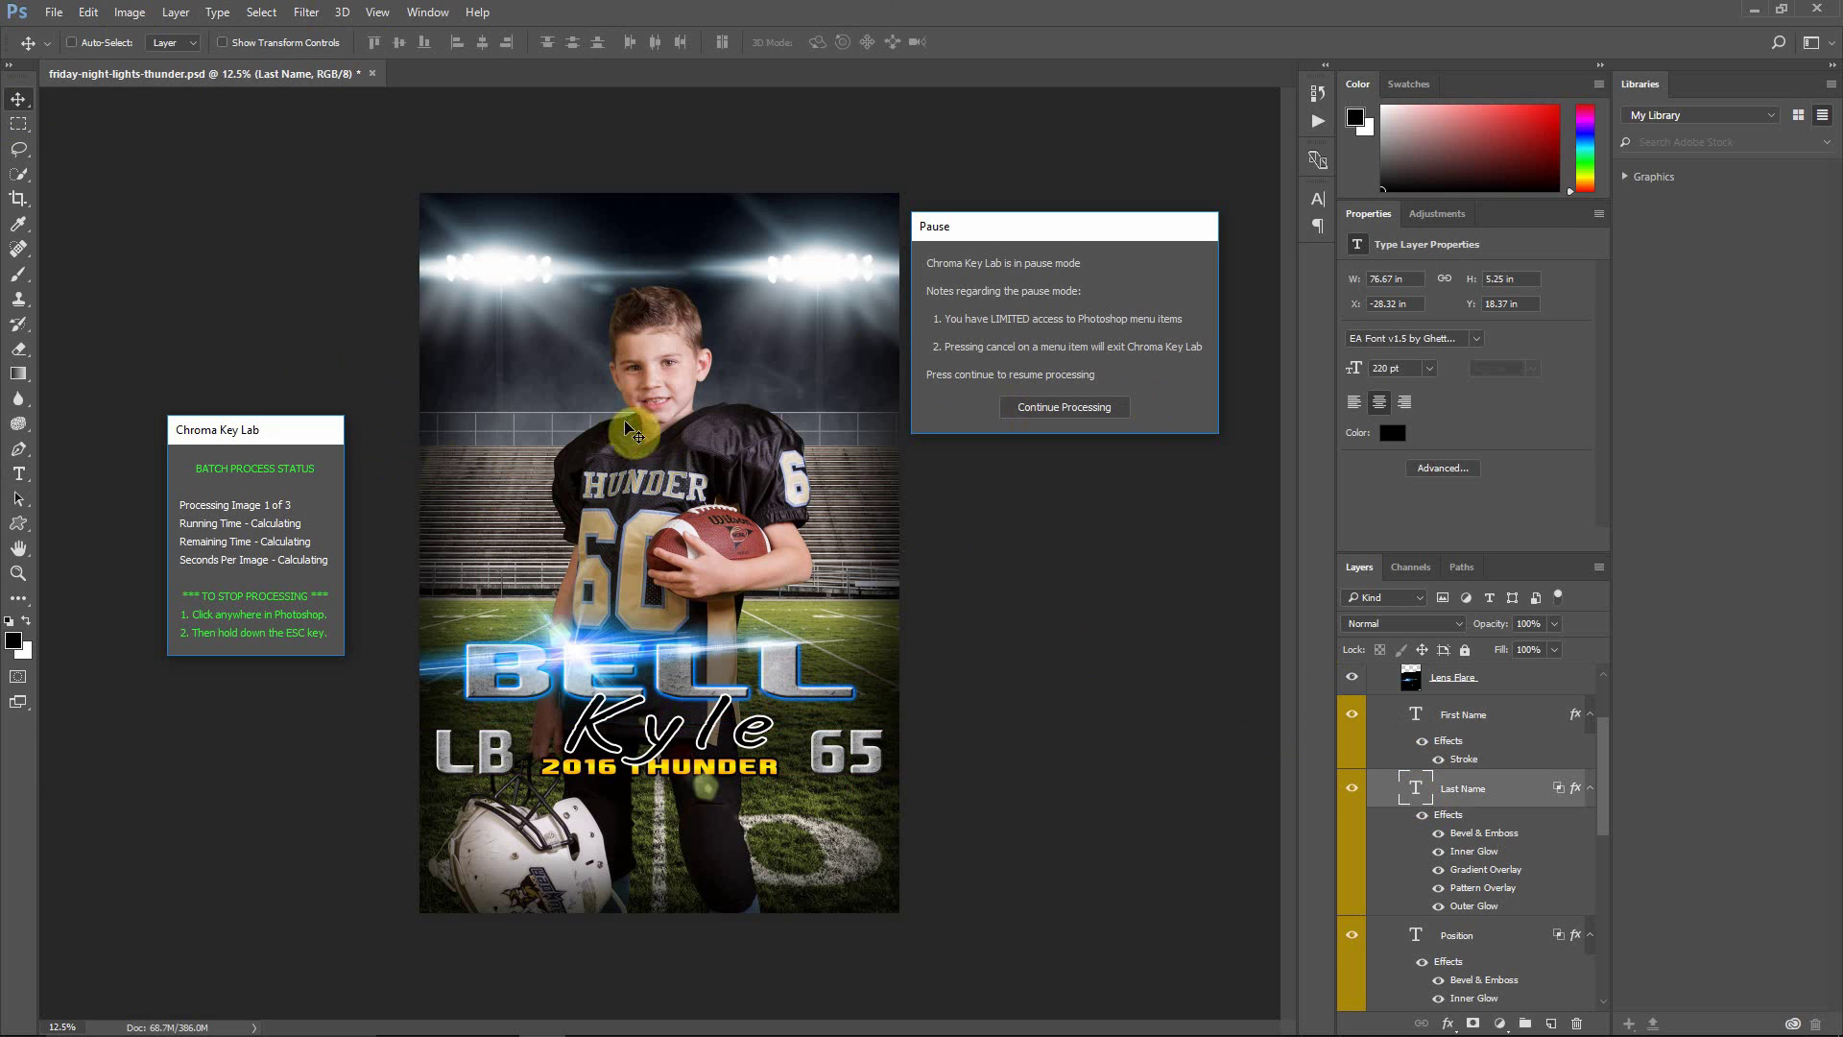
# Step: Select Layer 1 and shift the player photo slightly down on the template
pyautogui.scroll(-3, 1497, 835)
pyautogui.scroll(-2, 1461, 838)
pyautogui.scroll(-3, 1445, 777)
pyautogui.click(1409, 935)
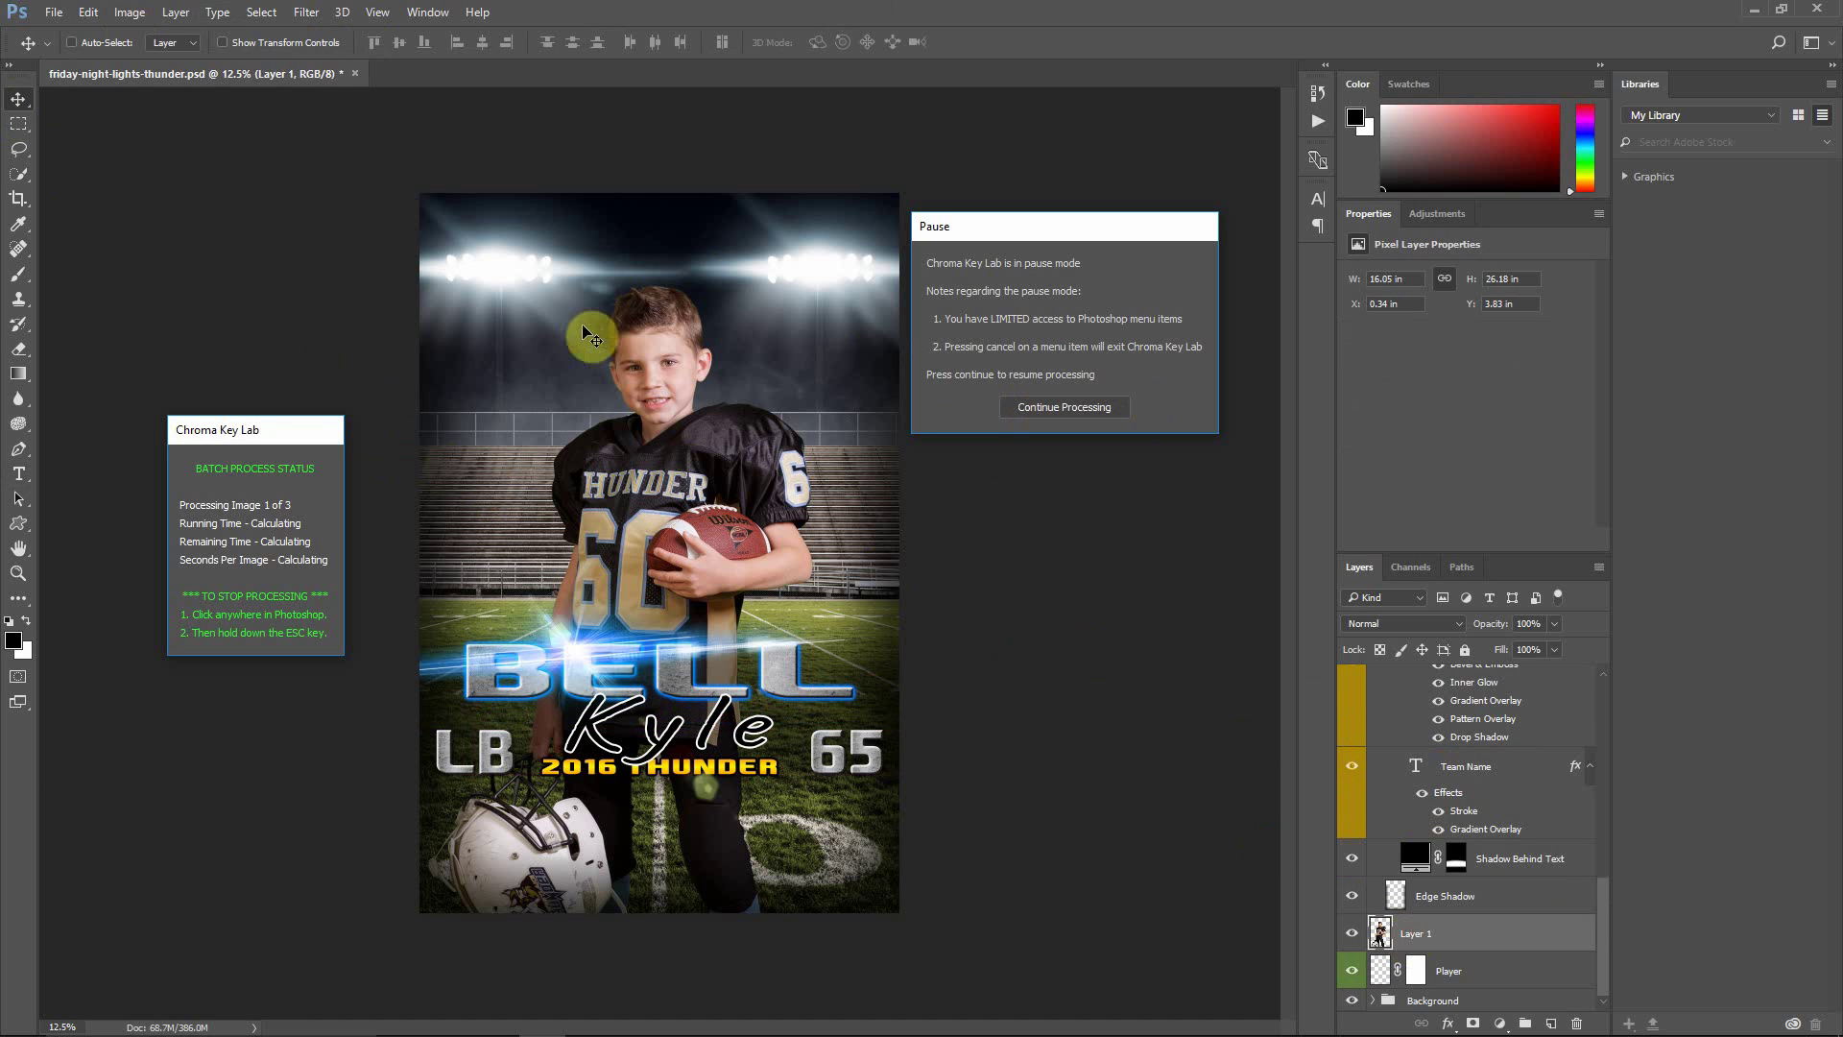
pyautogui.moveTo(650, 394); pyautogui.dragTo(653, 464)
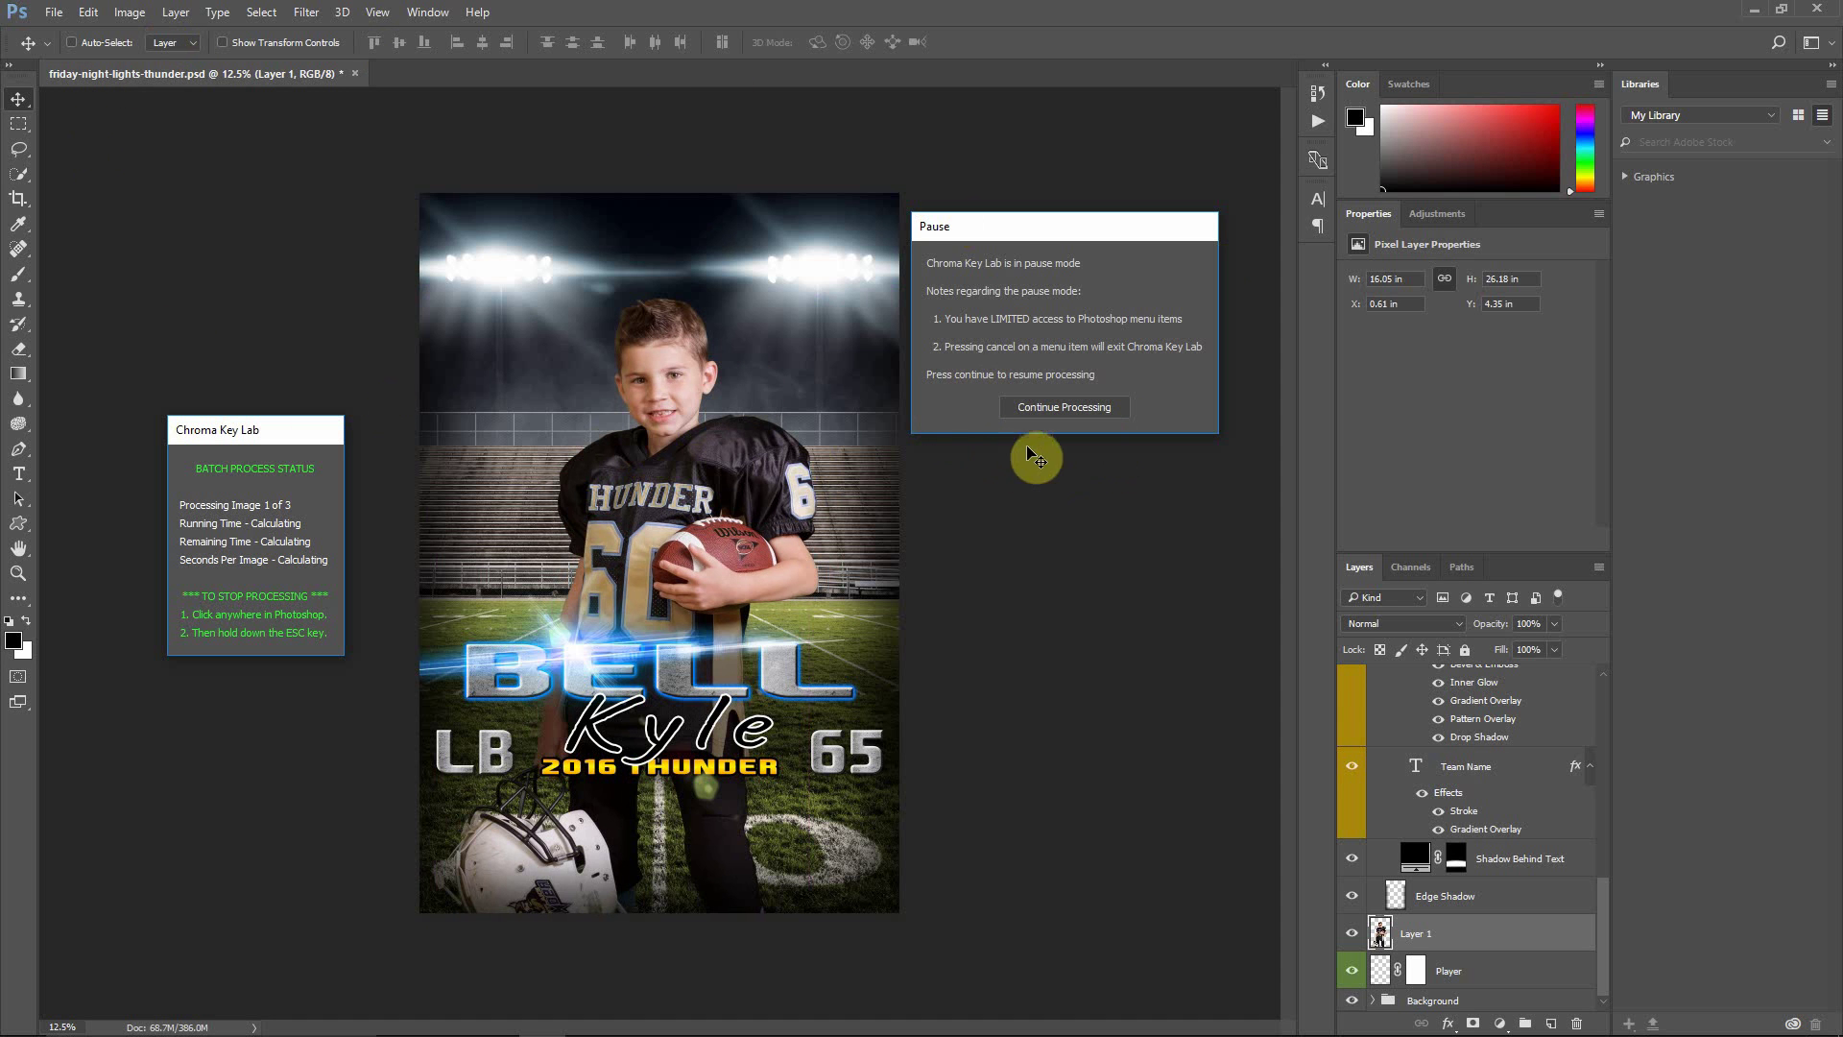
# Step: Continue processing so the remaining players are composited, ending on the DT 45 card
pyautogui.click(1037, 413)
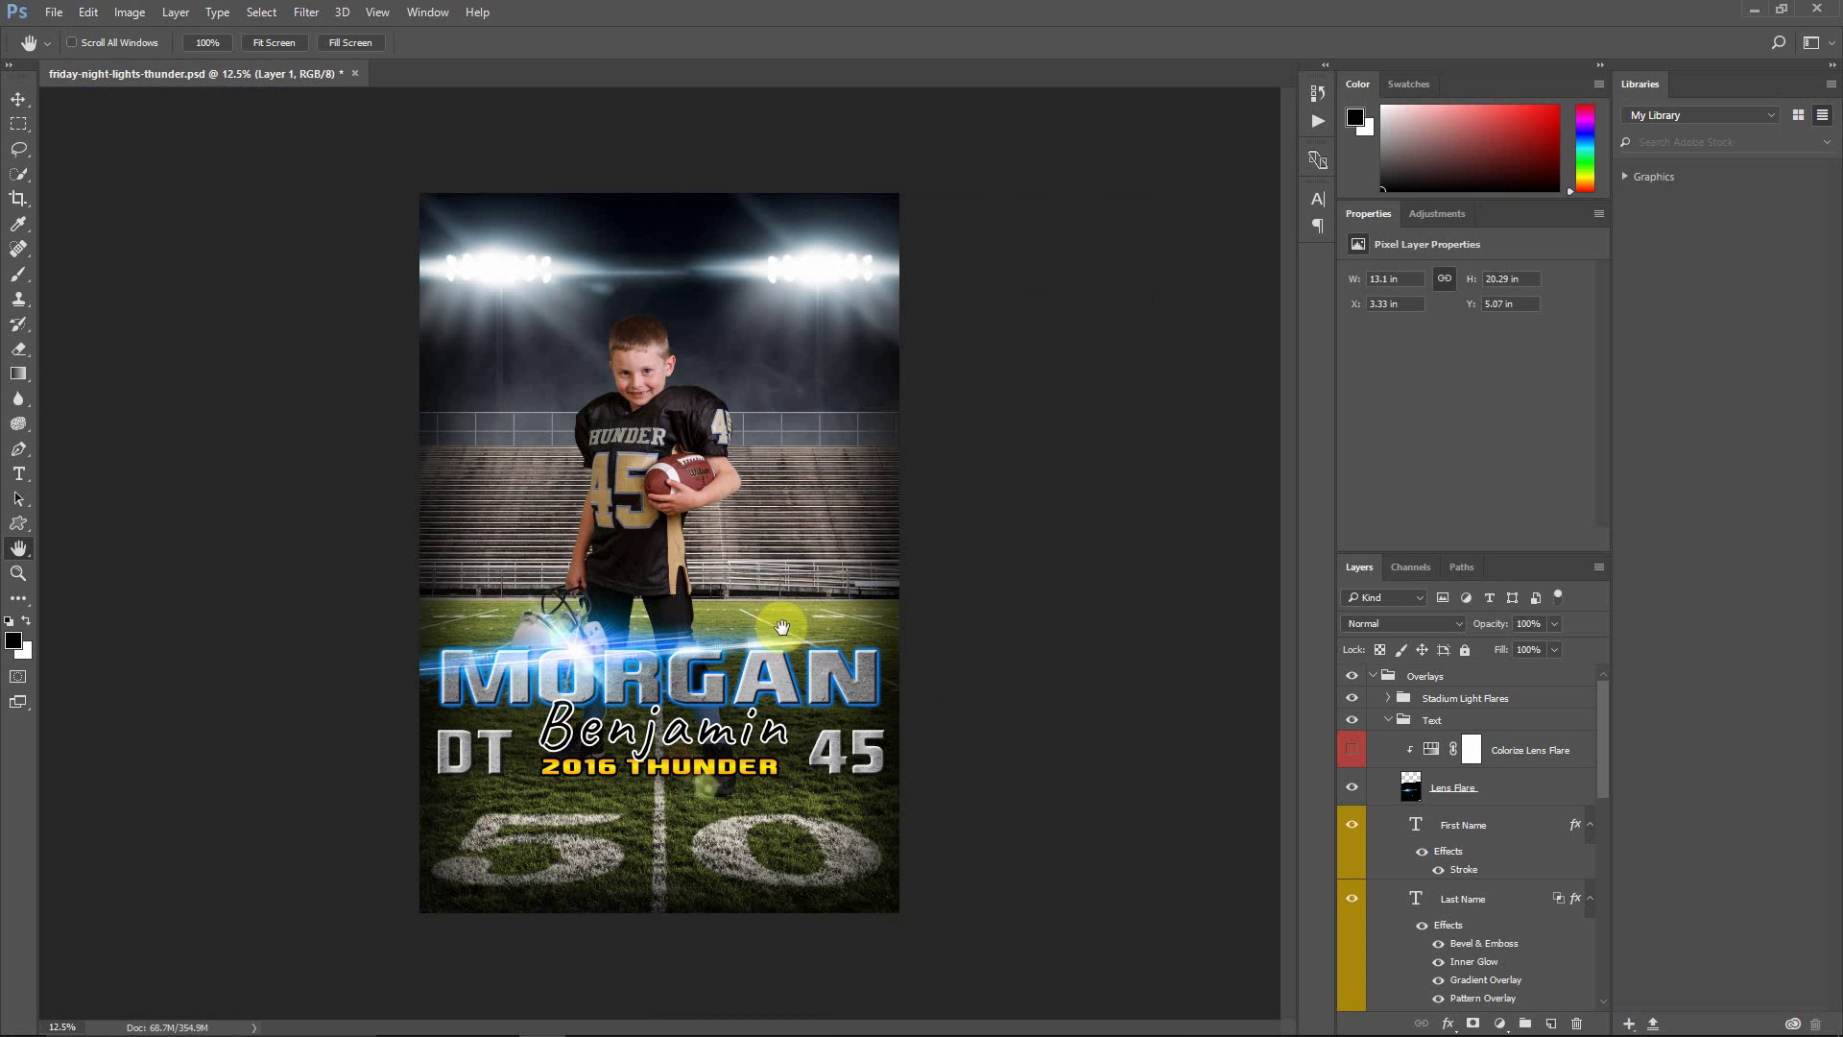
# Step: Close the template unsaved and start the Face Recognition extraction-composition batch with both pauses off
pyautogui.click(351, 76)
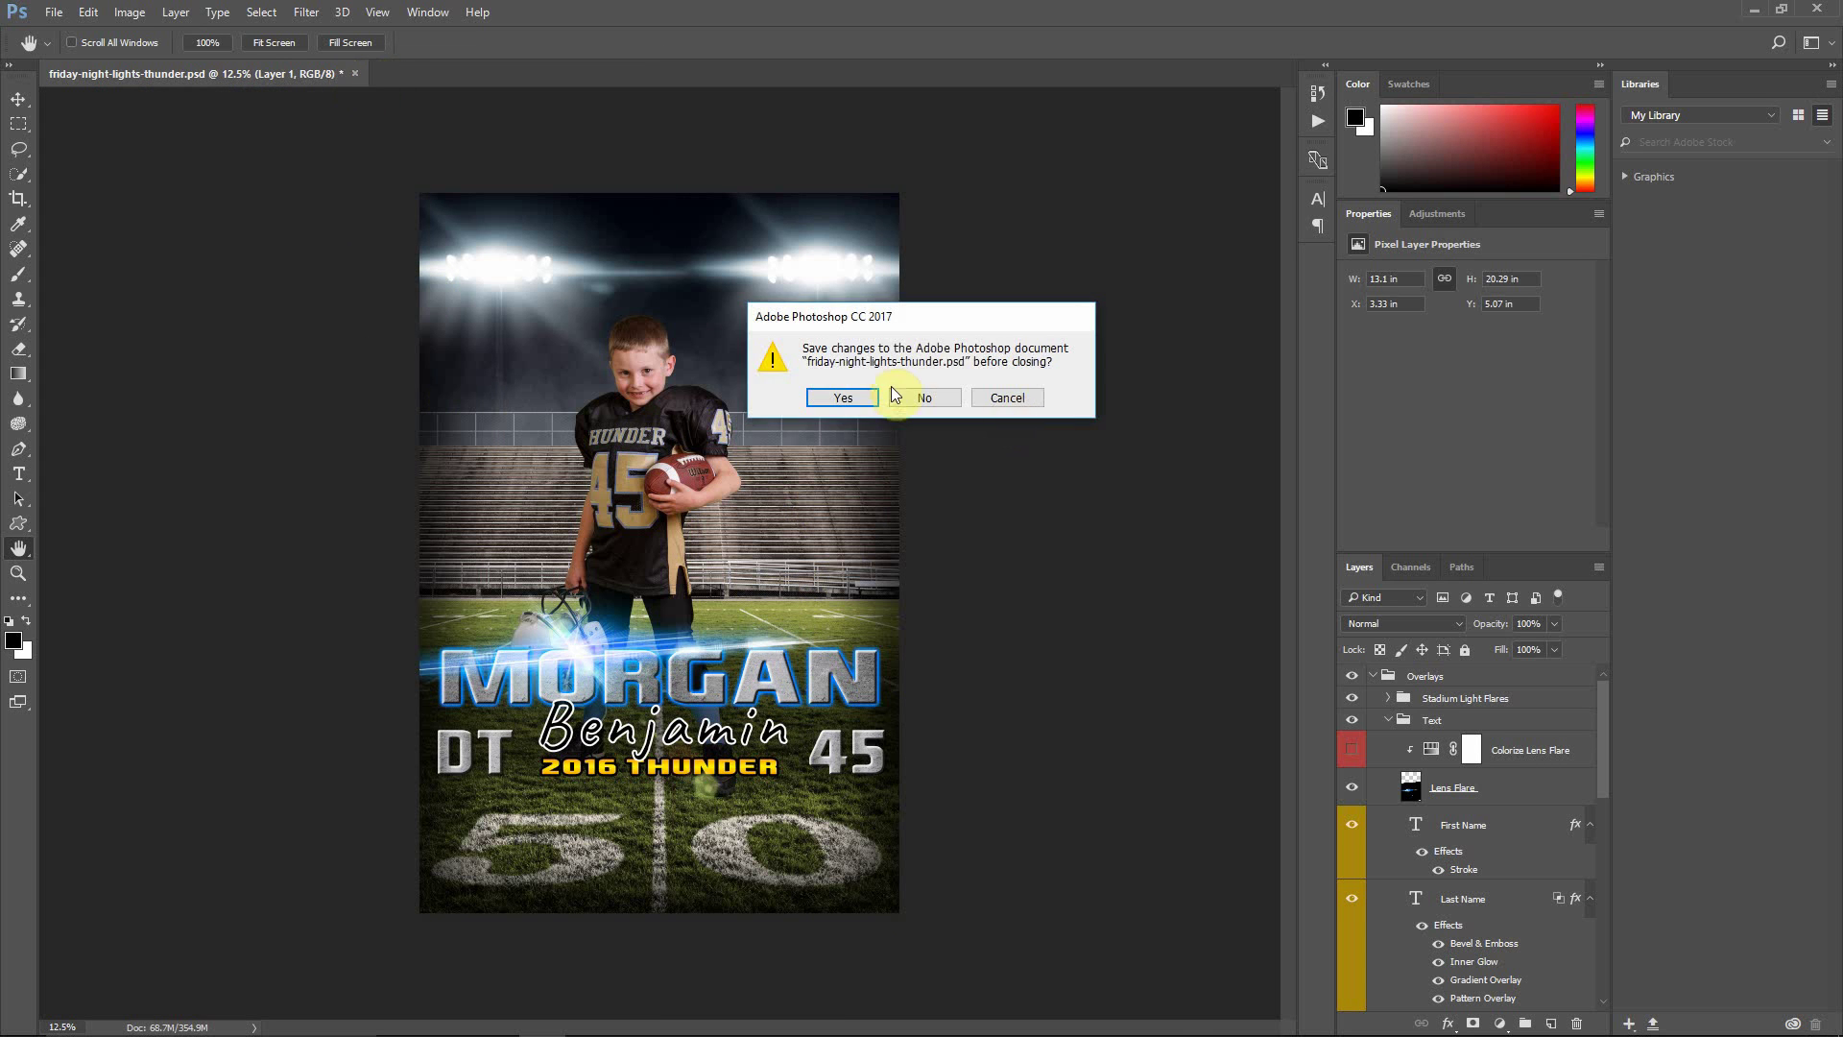
pyautogui.click(942, 398)
pyautogui.click(306, 13)
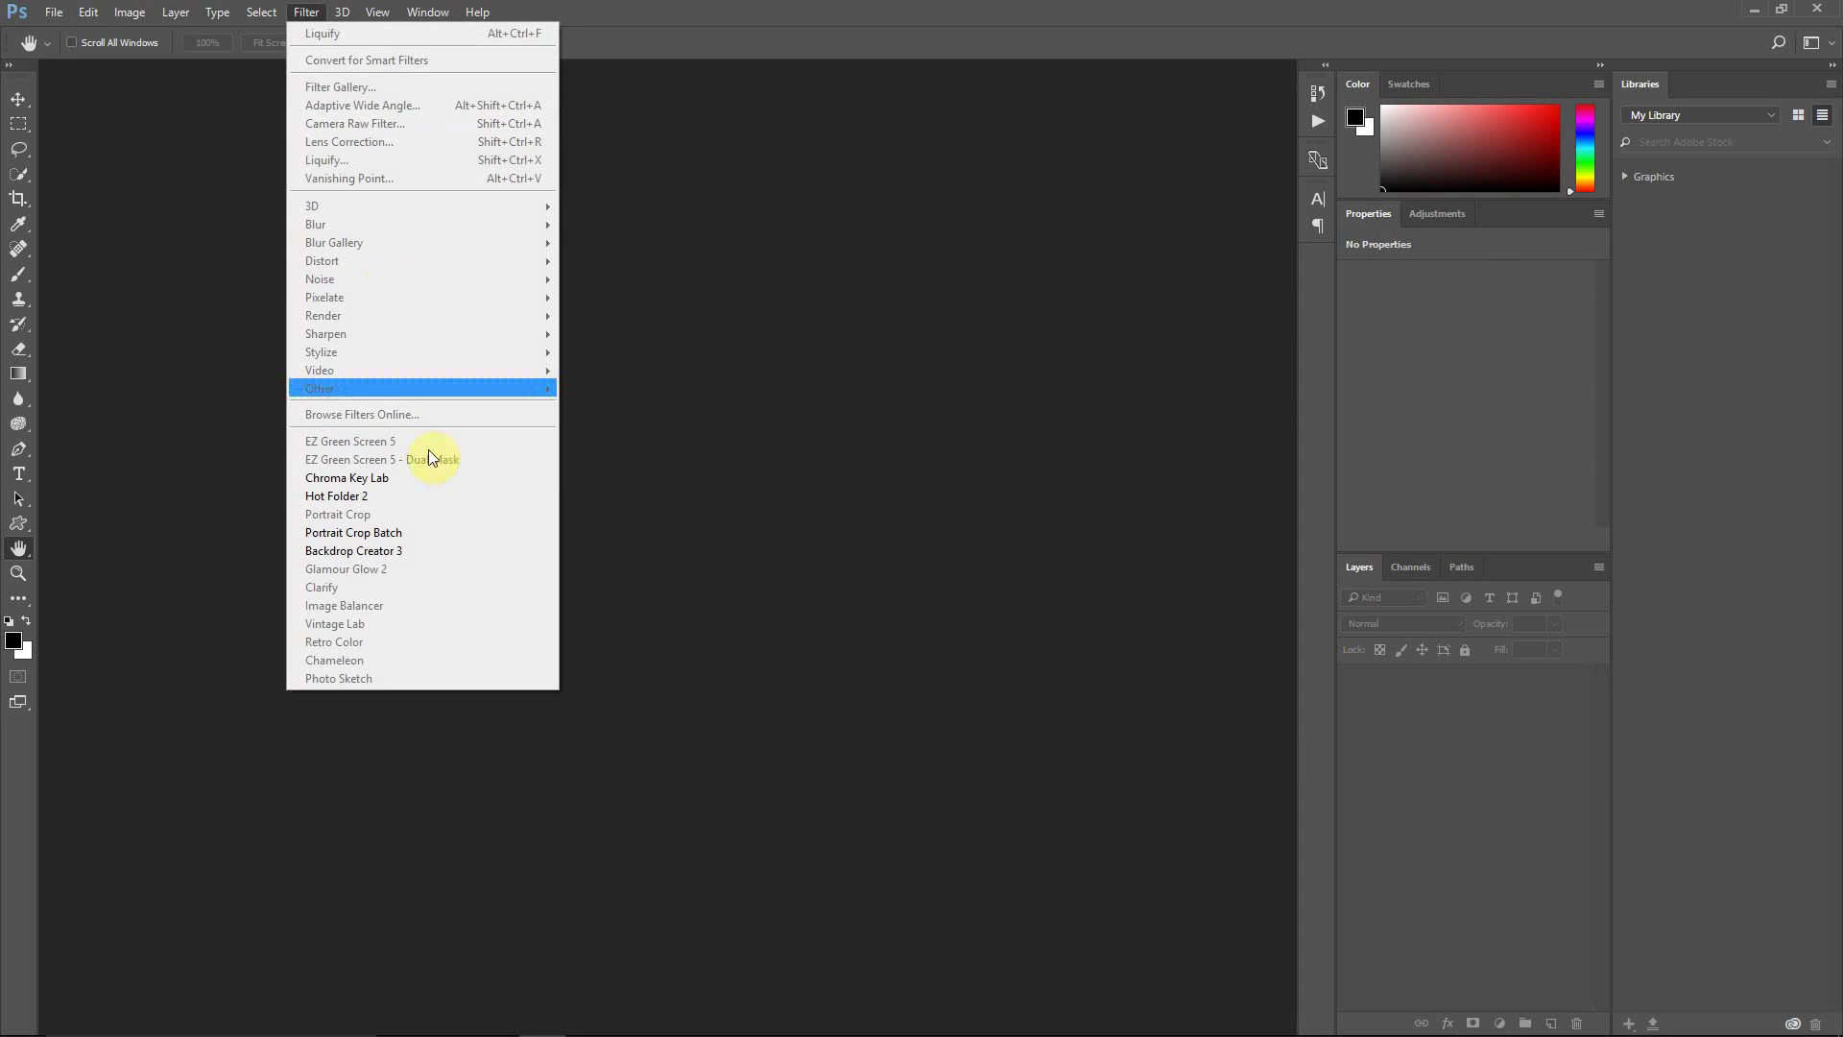
pyautogui.click(432, 479)
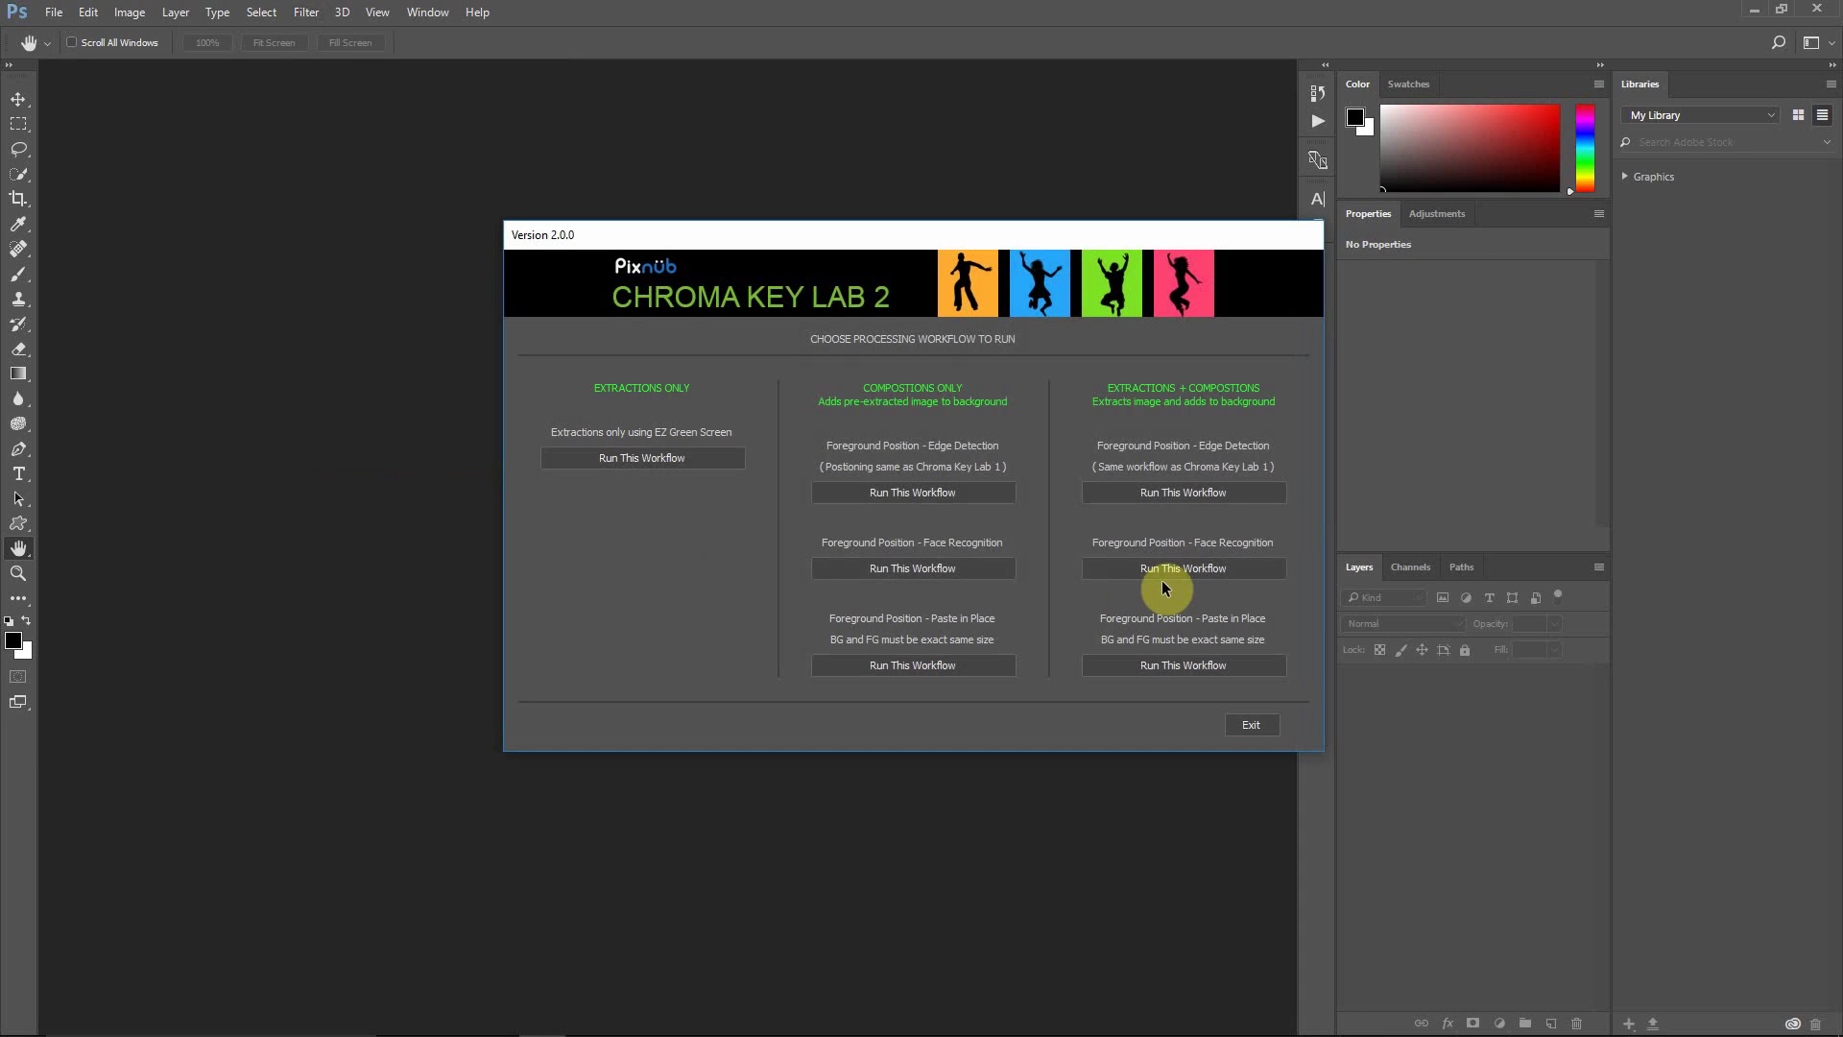
pyautogui.click(1156, 572)
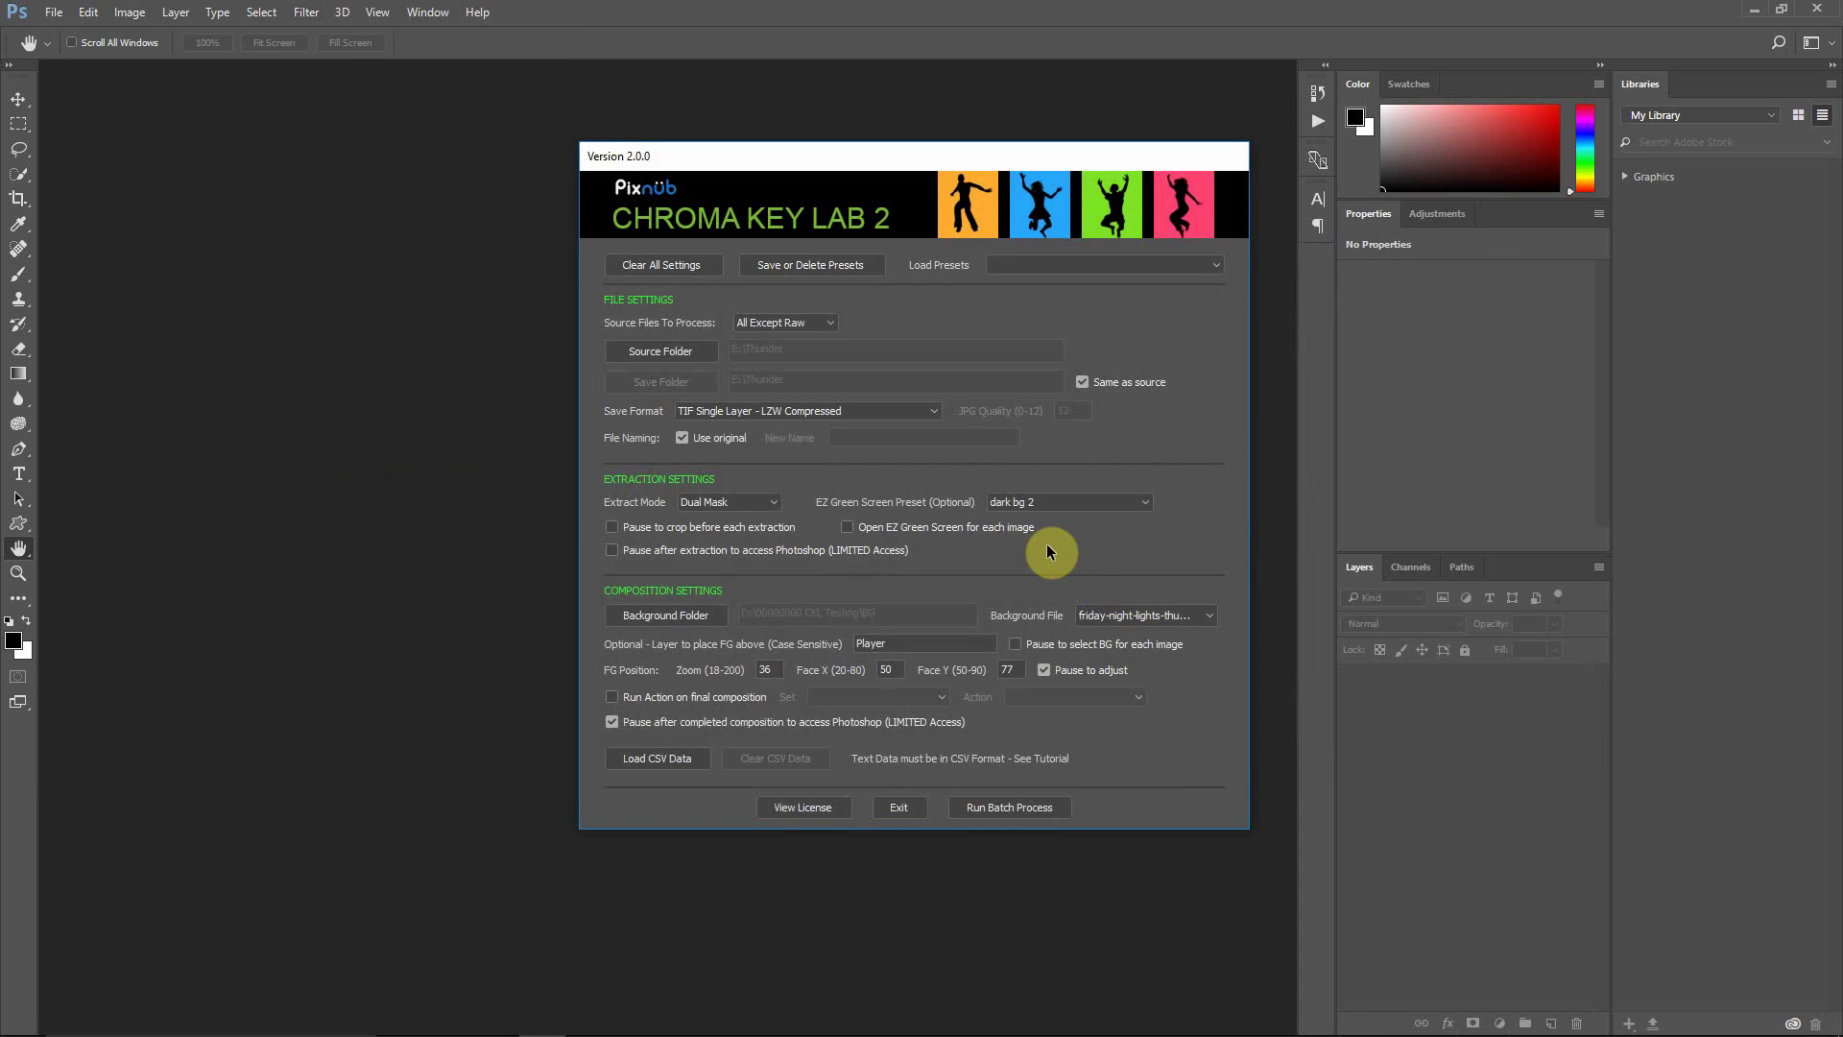
pyautogui.click(1040, 671)
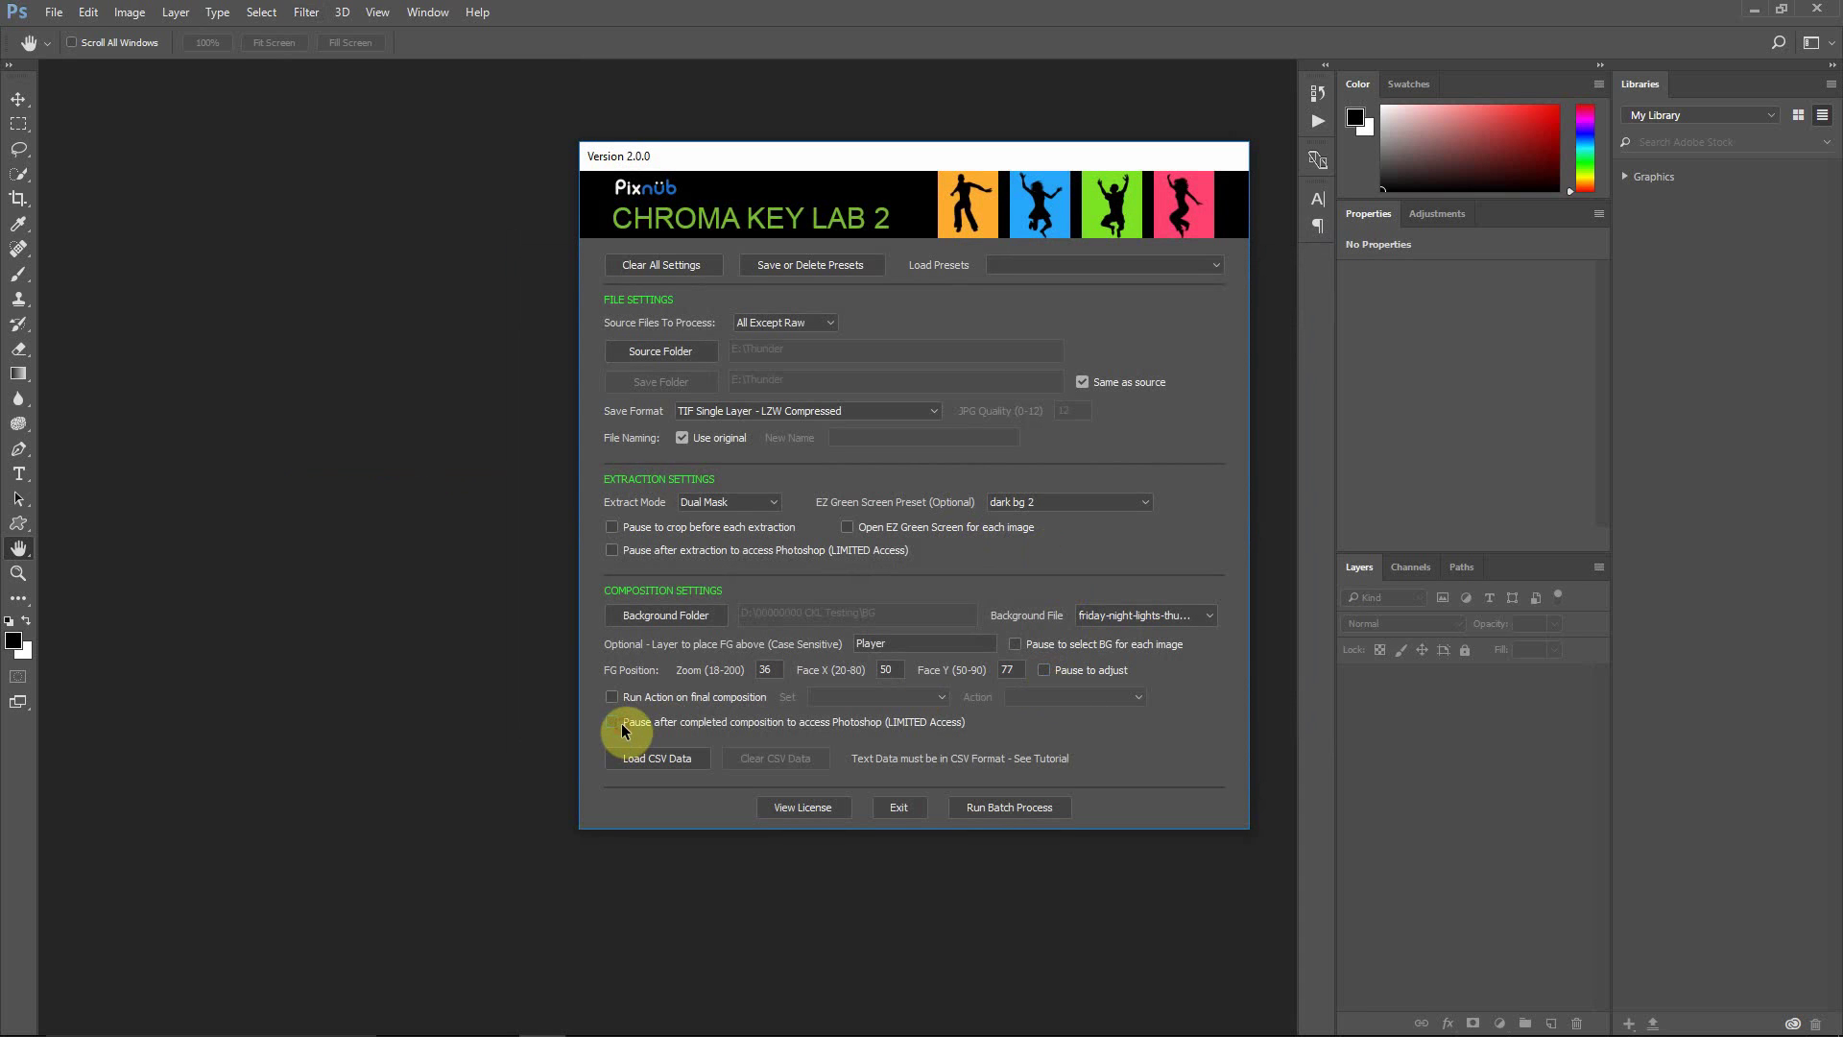
pyautogui.click(622, 727)
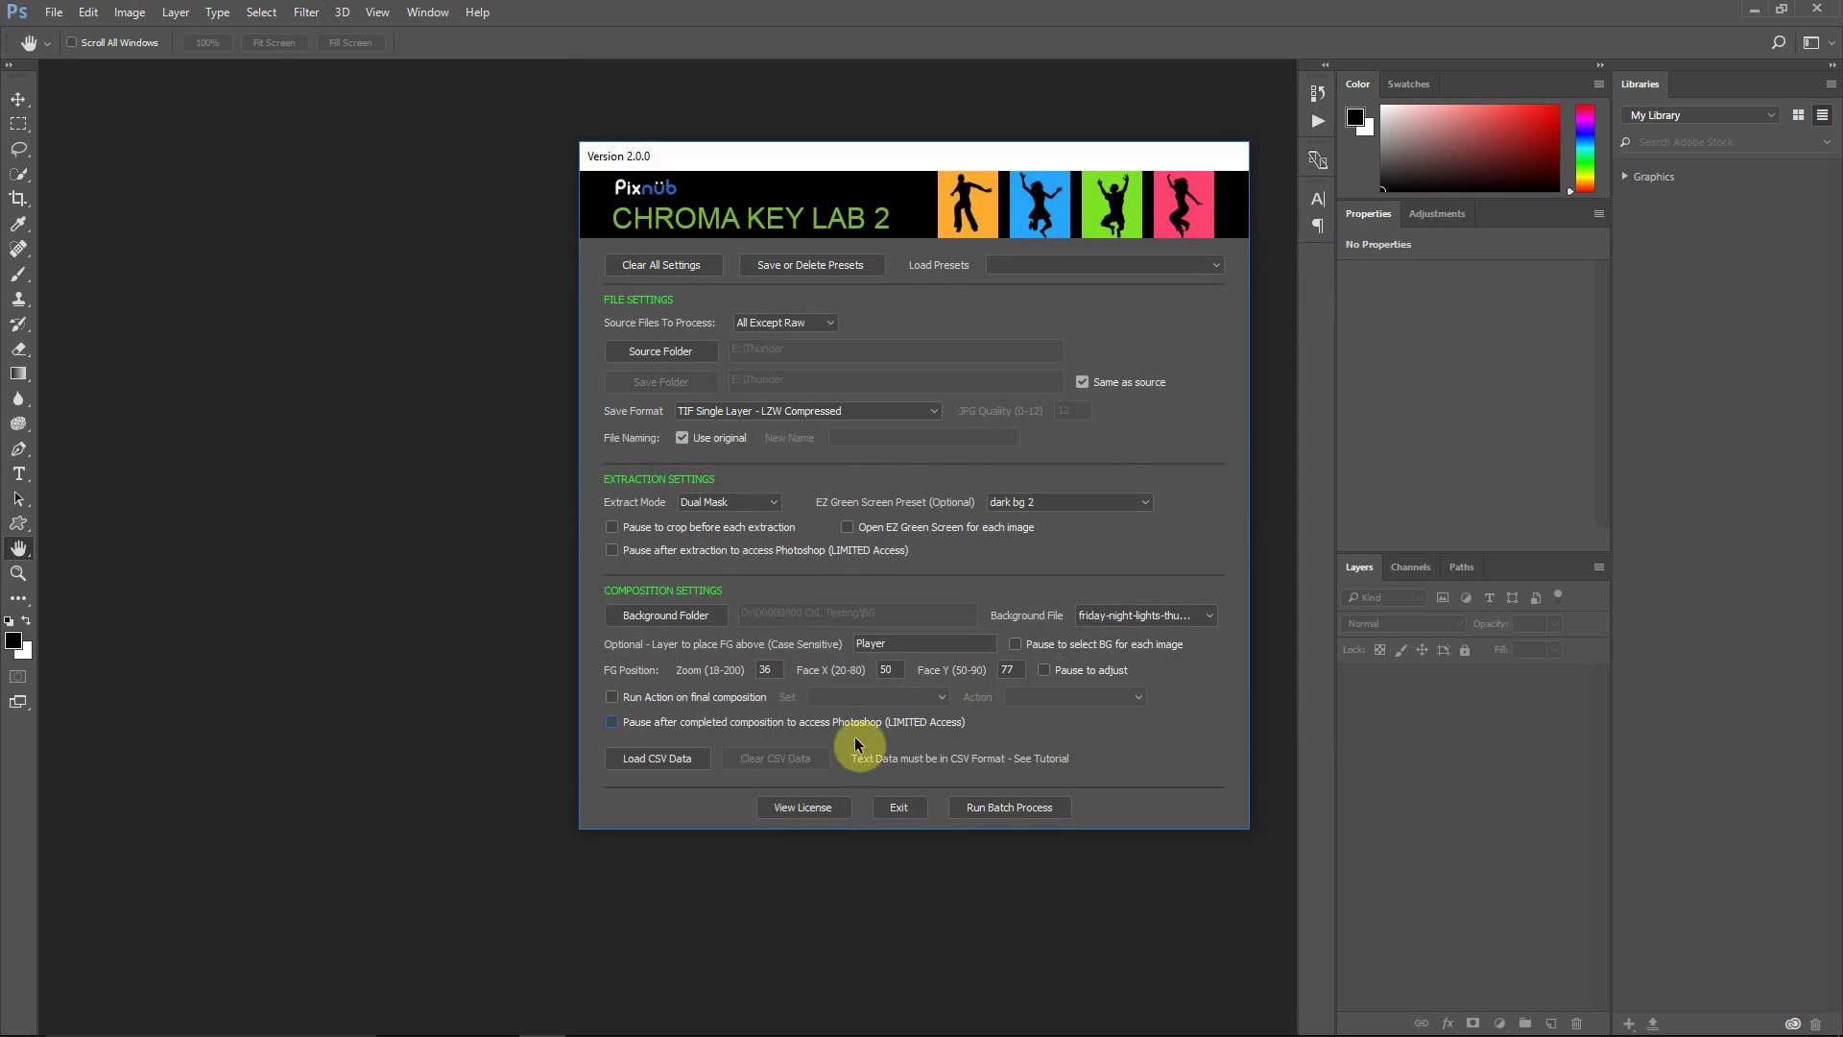
# Step: Launch the Chroma Key Lab 2 batch process with Run Batch Process
pyautogui.click(1043, 809)
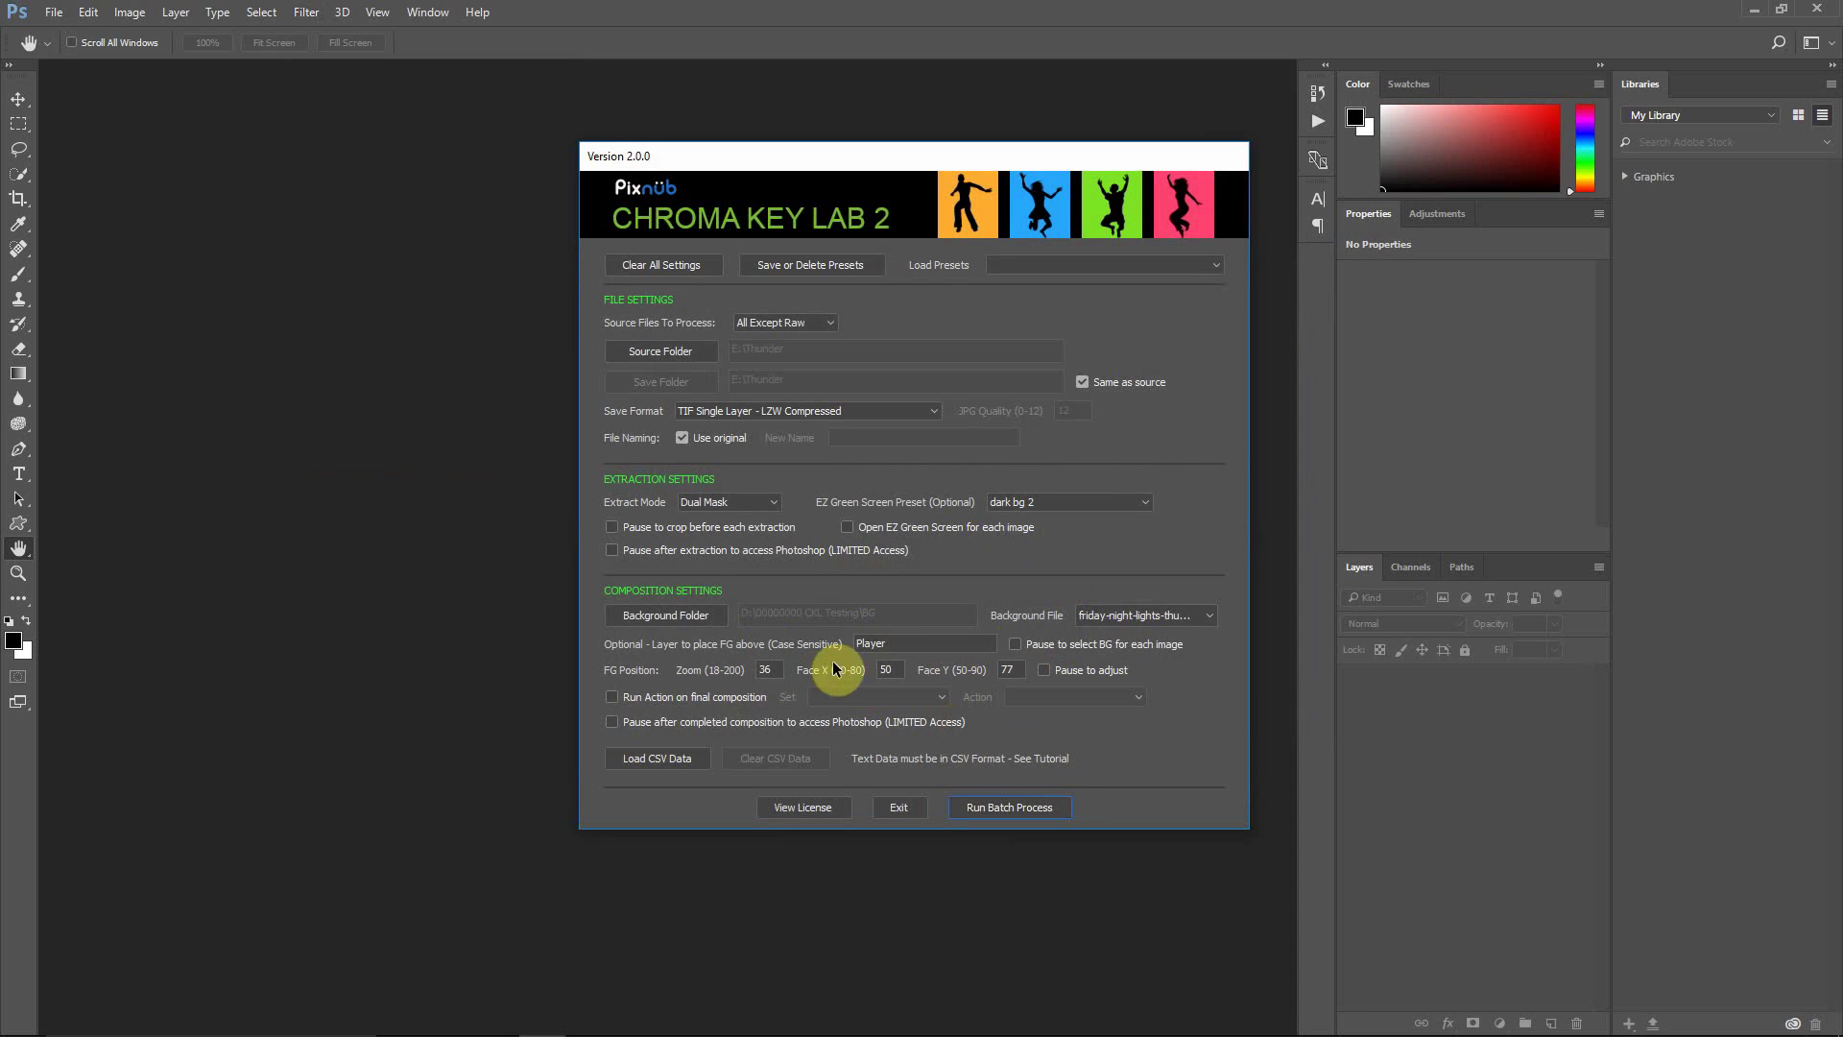
pyautogui.click(1045, 806)
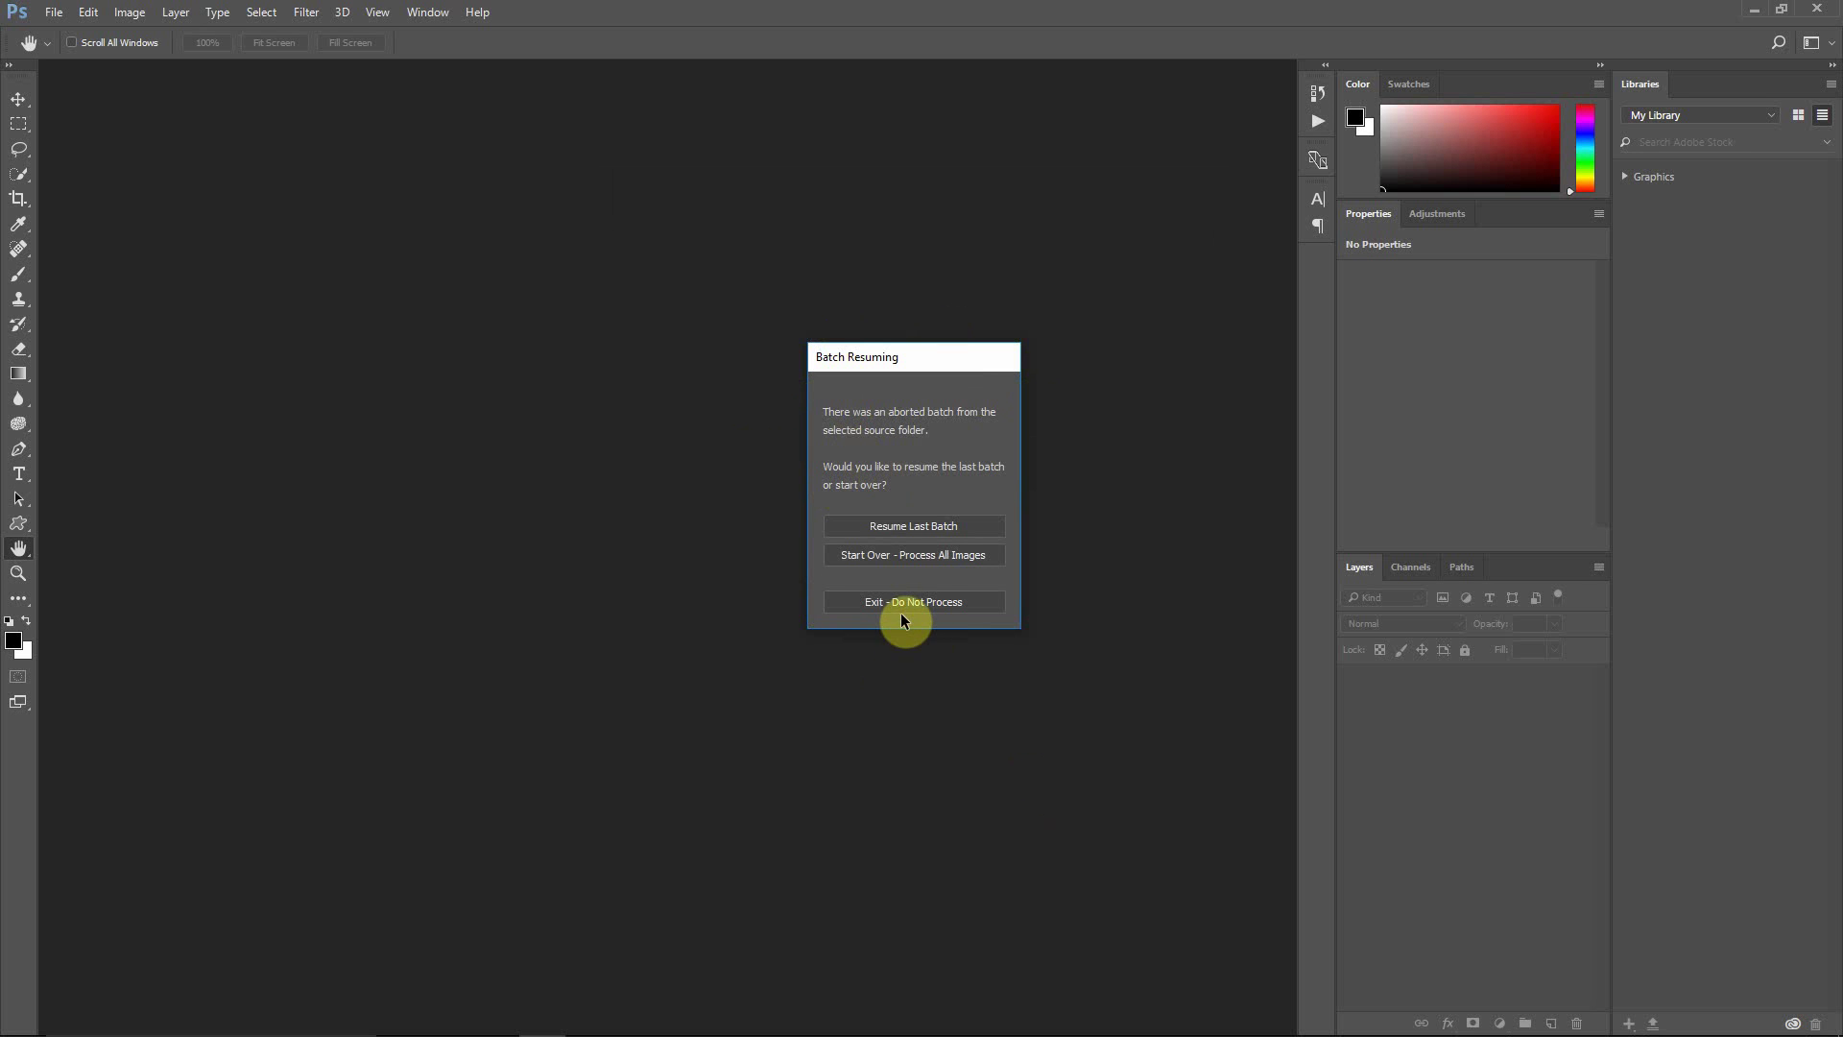
# Step: Choose Resume Last Batch so processing continues from image 3 of 3
pyautogui.click(901, 525)
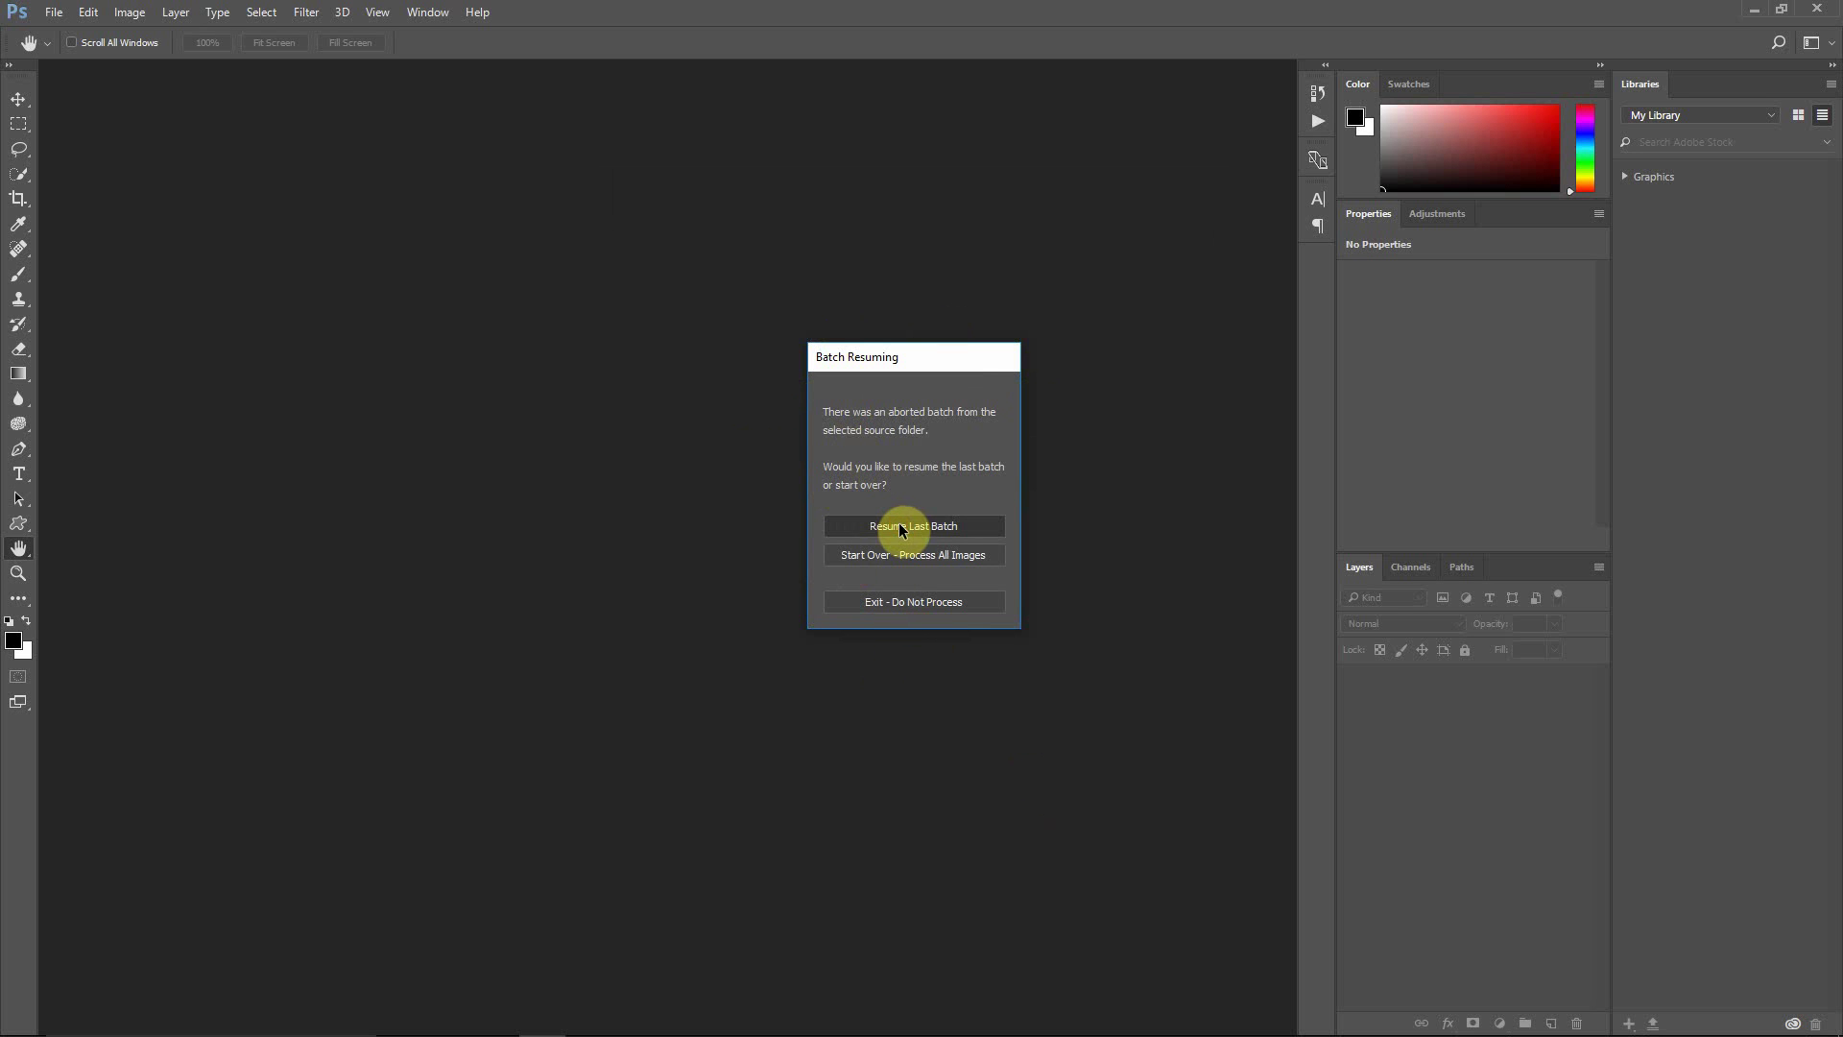